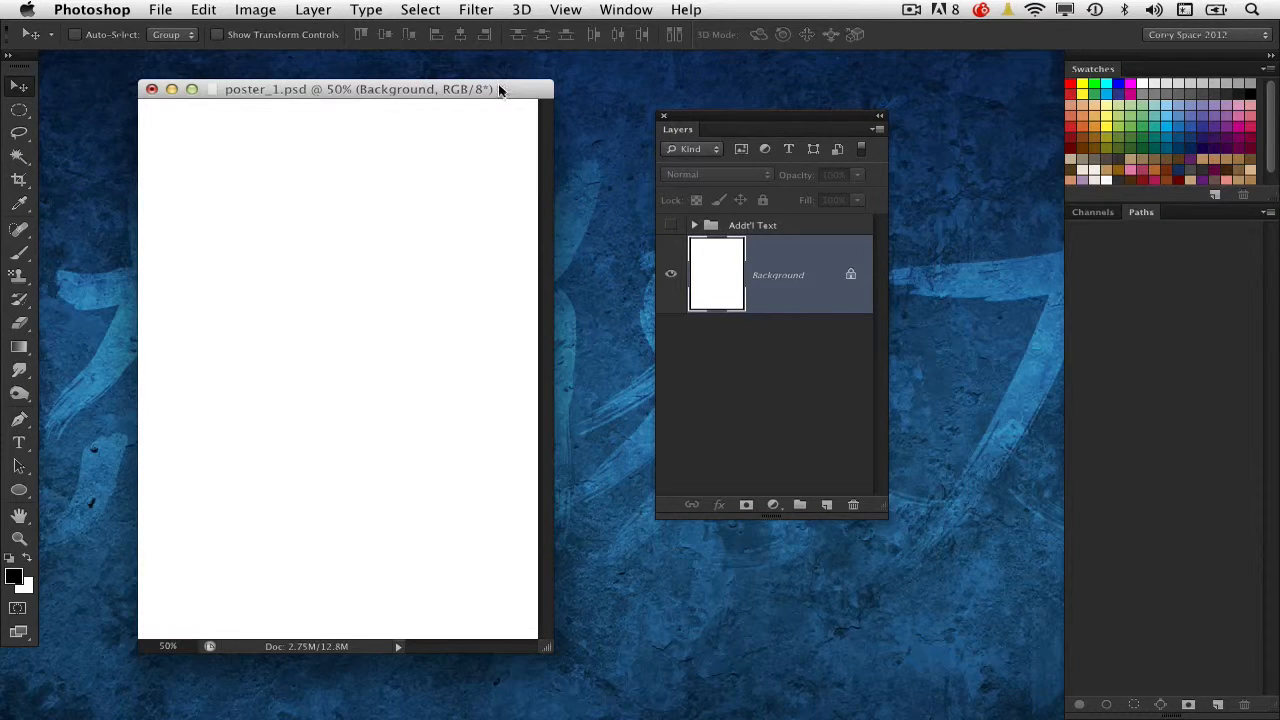
Fill the Background layer of poster_1.psd with black
drag(506, 97, 507, 91)
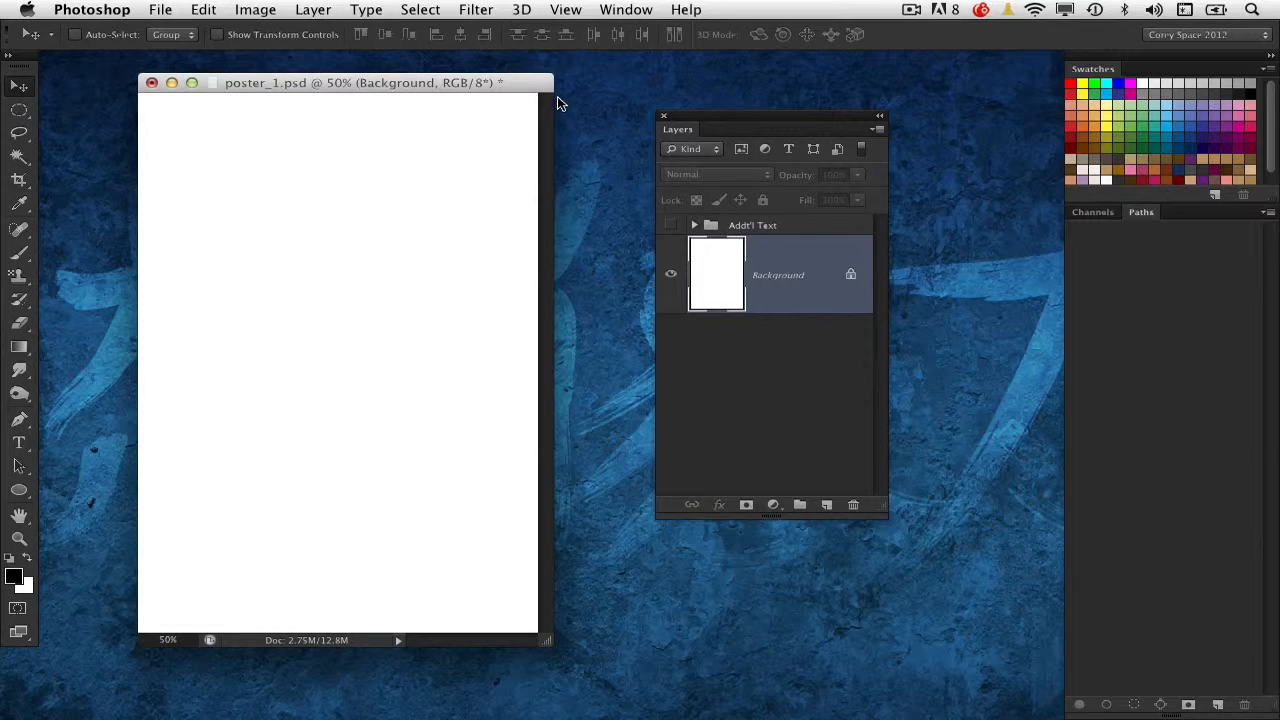
drag(730, 114, 732, 114)
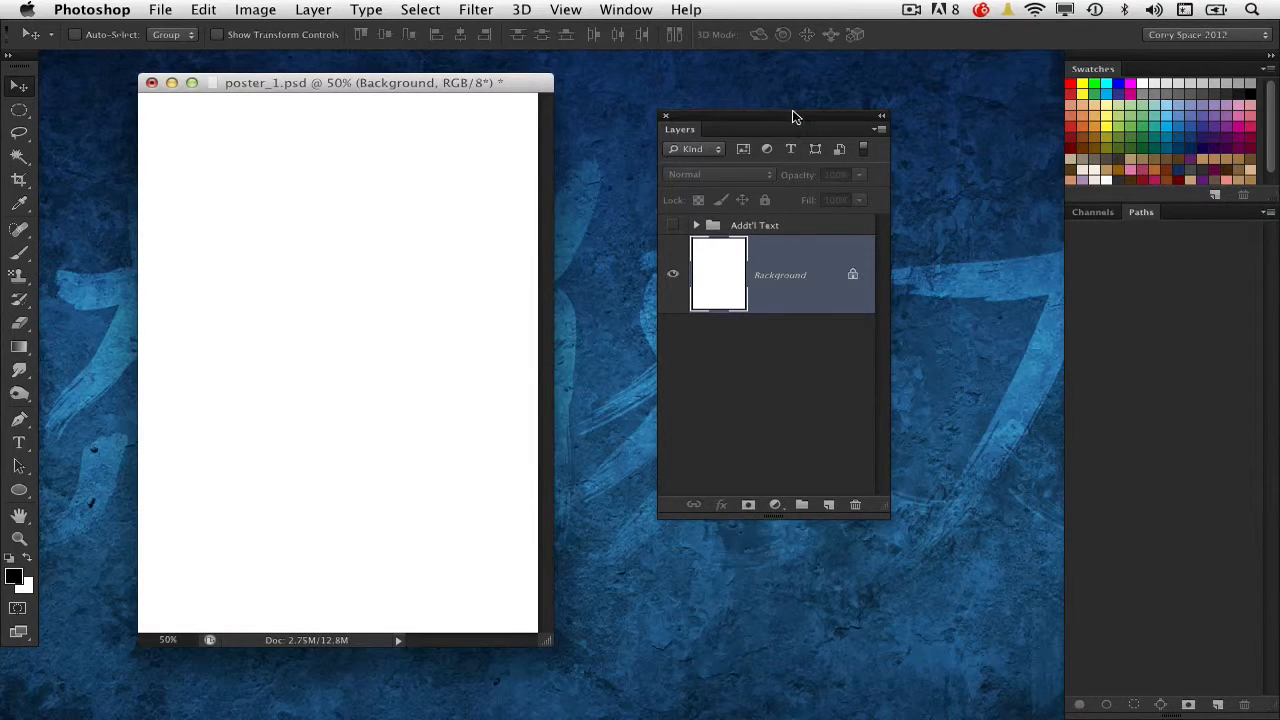
drag(796, 116, 780, 118)
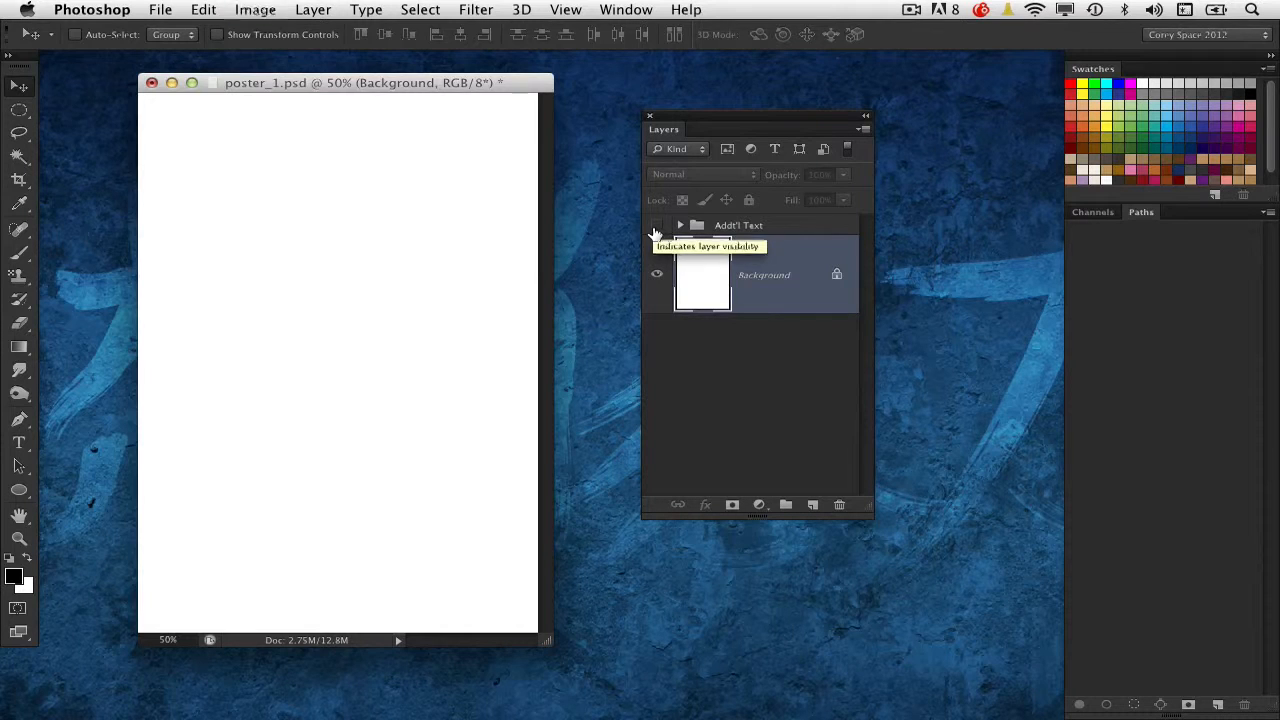
key(alt+BackSpace)
Restore the minimized night skyline photo and copy it into poster_1.psd as a new layer above the Background
mouse_move(742, 705)
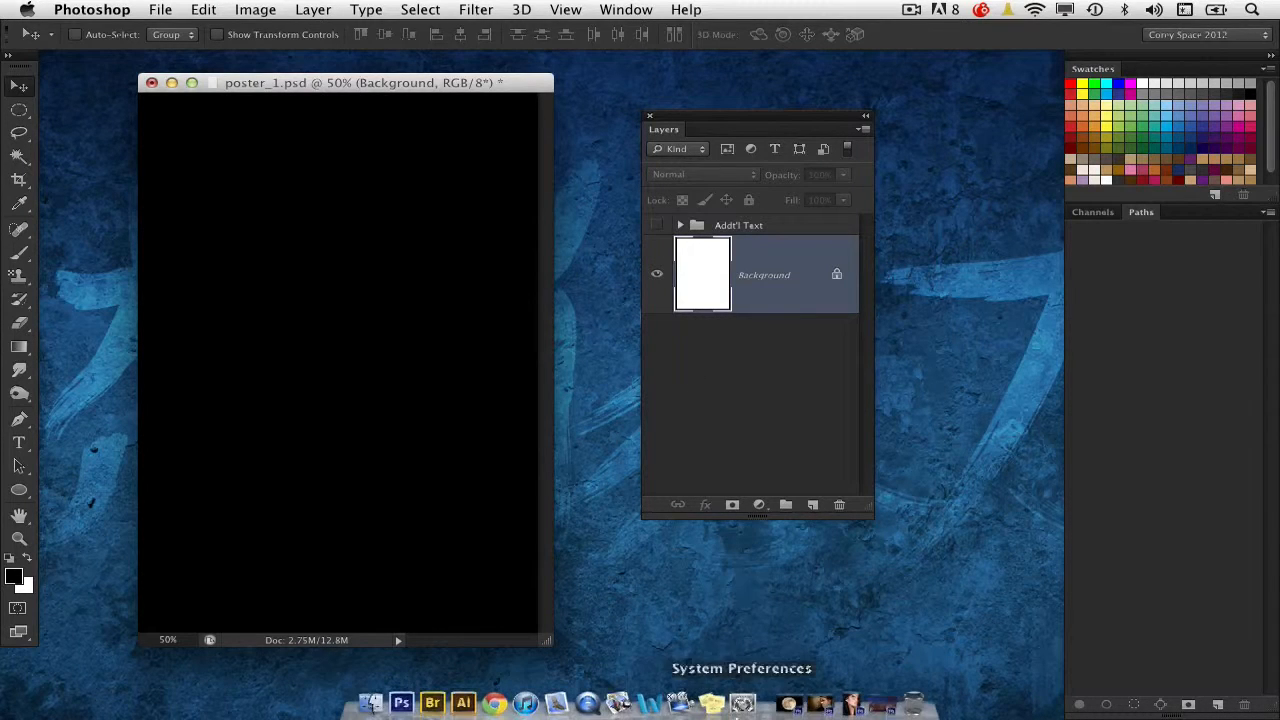
click(887, 700)
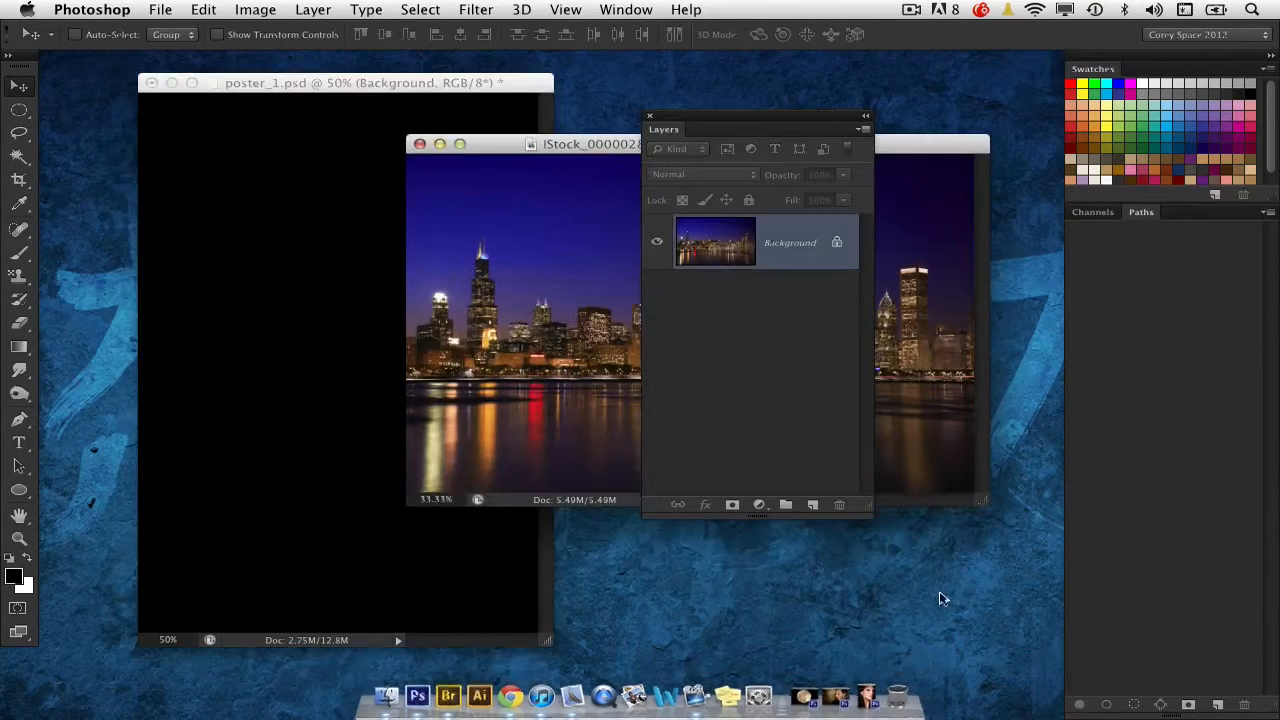
drag(711, 120, 1082, 220)
drag(820, 150, 846, 156)
drag(690, 151, 742, 130)
drag(588, 275, 552, 288)
click(640, 214)
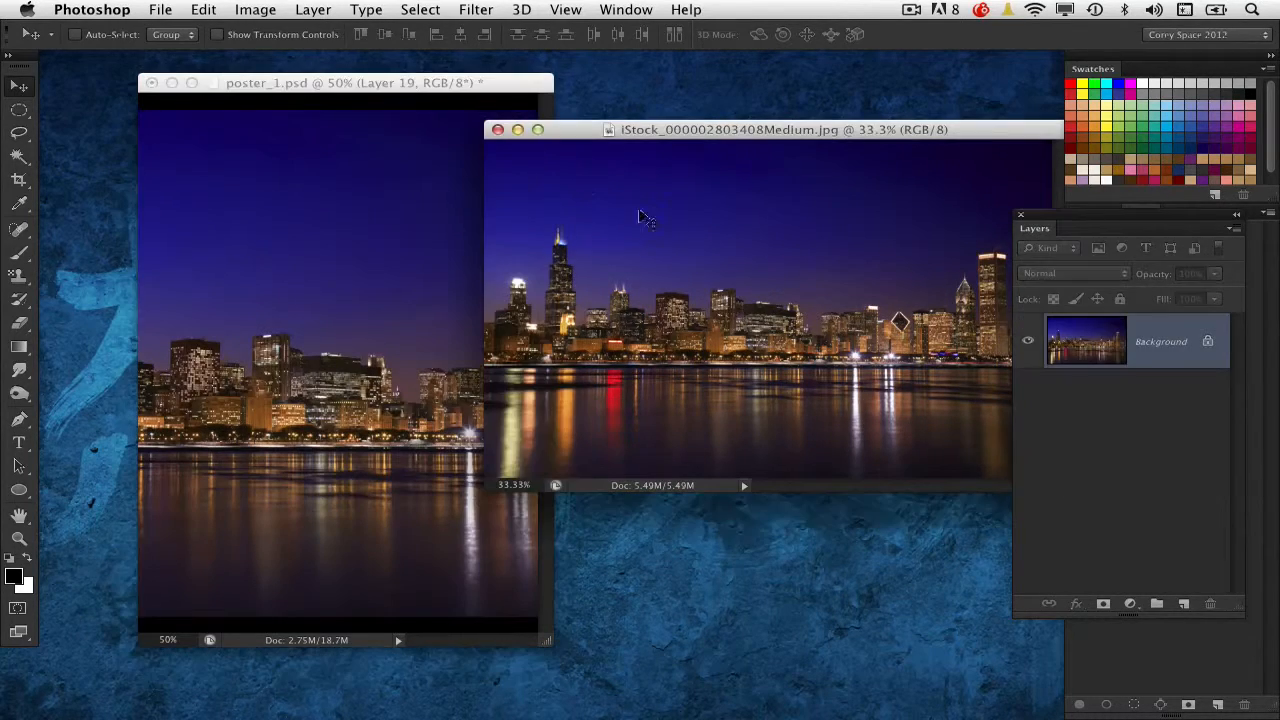
click(510, 130)
Scale the skyline layer down proportionally to the poster's width and place it along the bottom of the canvas
drag(545, 639, 752, 688)
key(ctrl+t)
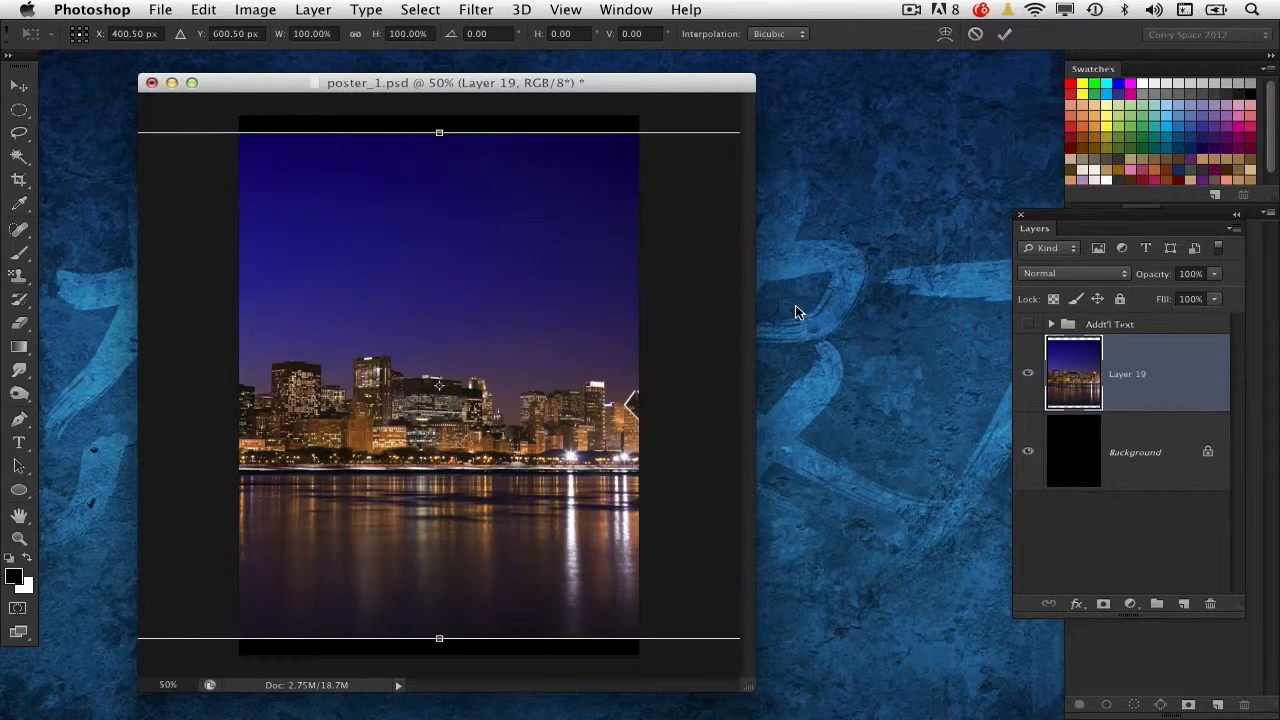
key(ctrl+0)
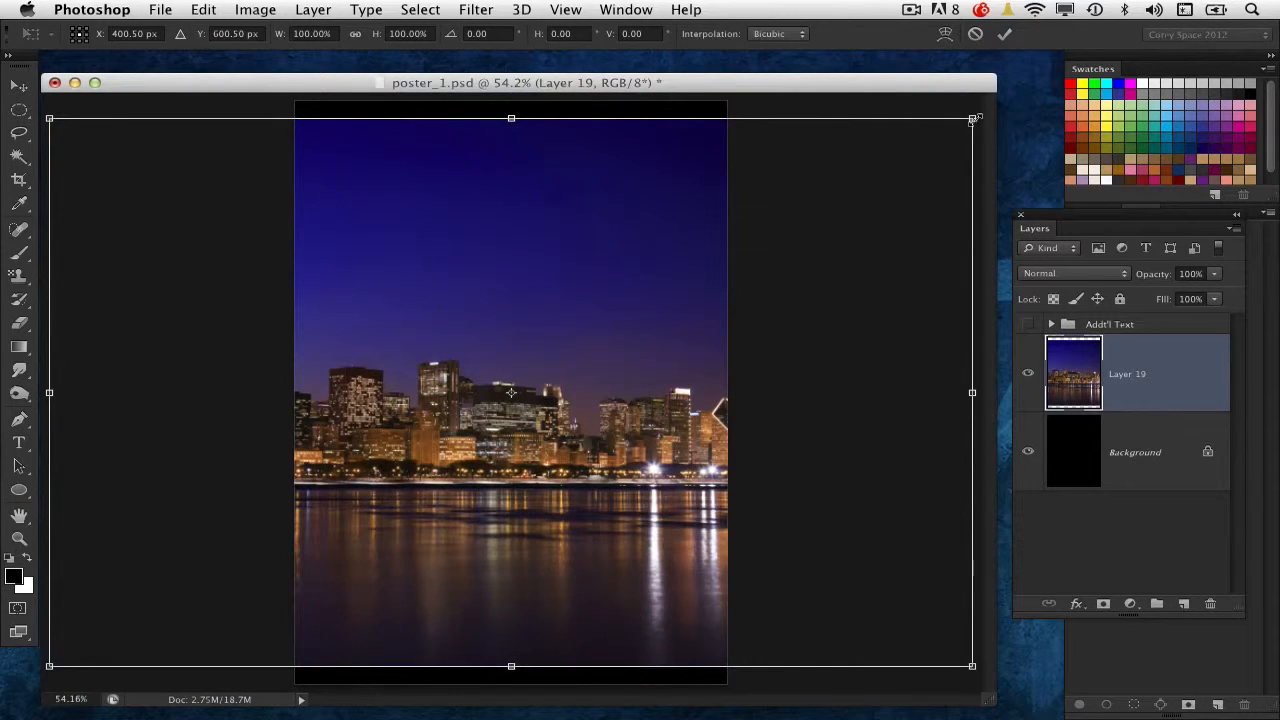
drag(975, 118, 731, 252)
drag(665, 397, 650, 538)
key(Return)
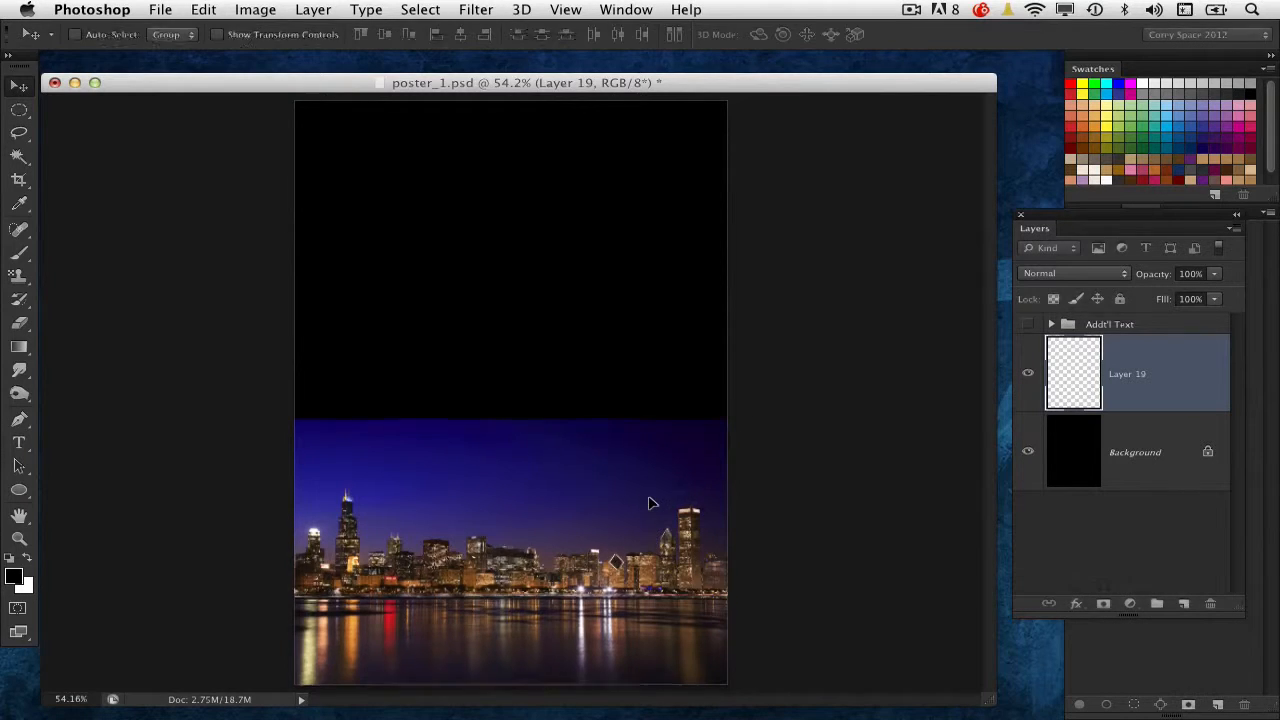
key(super+equal)
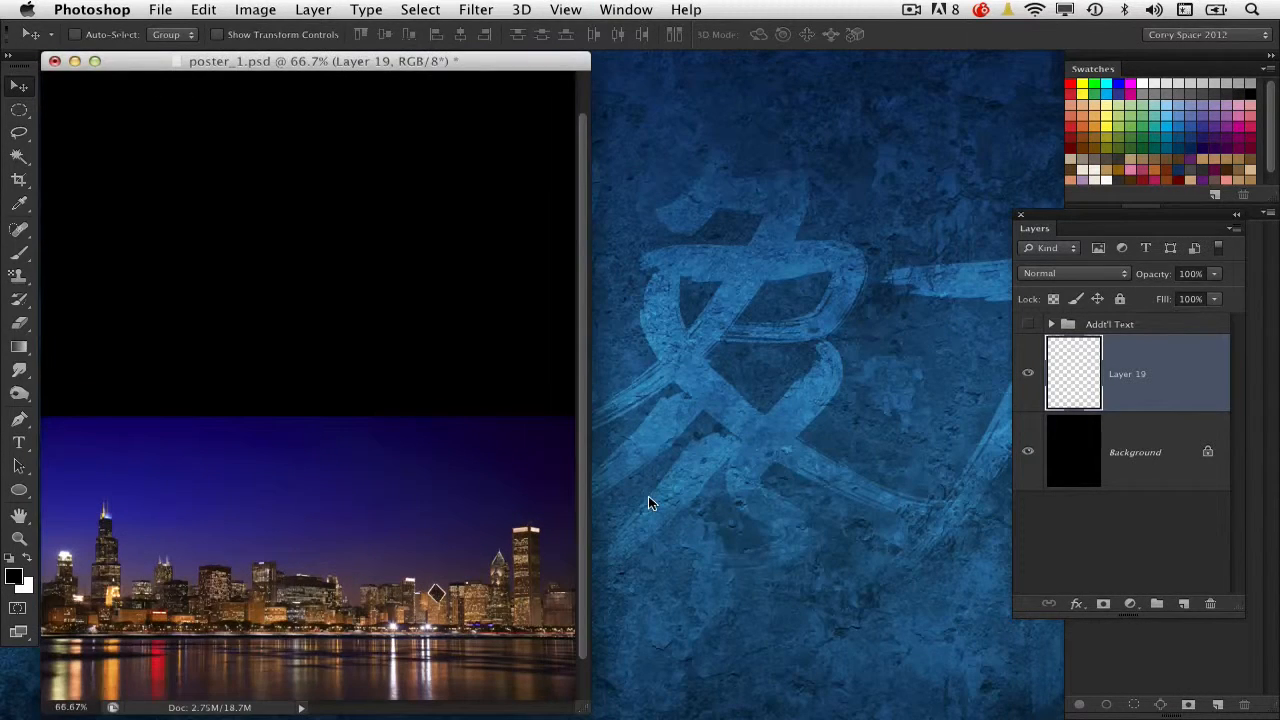
key(super+minus)
drag(420, 61, 561, 72)
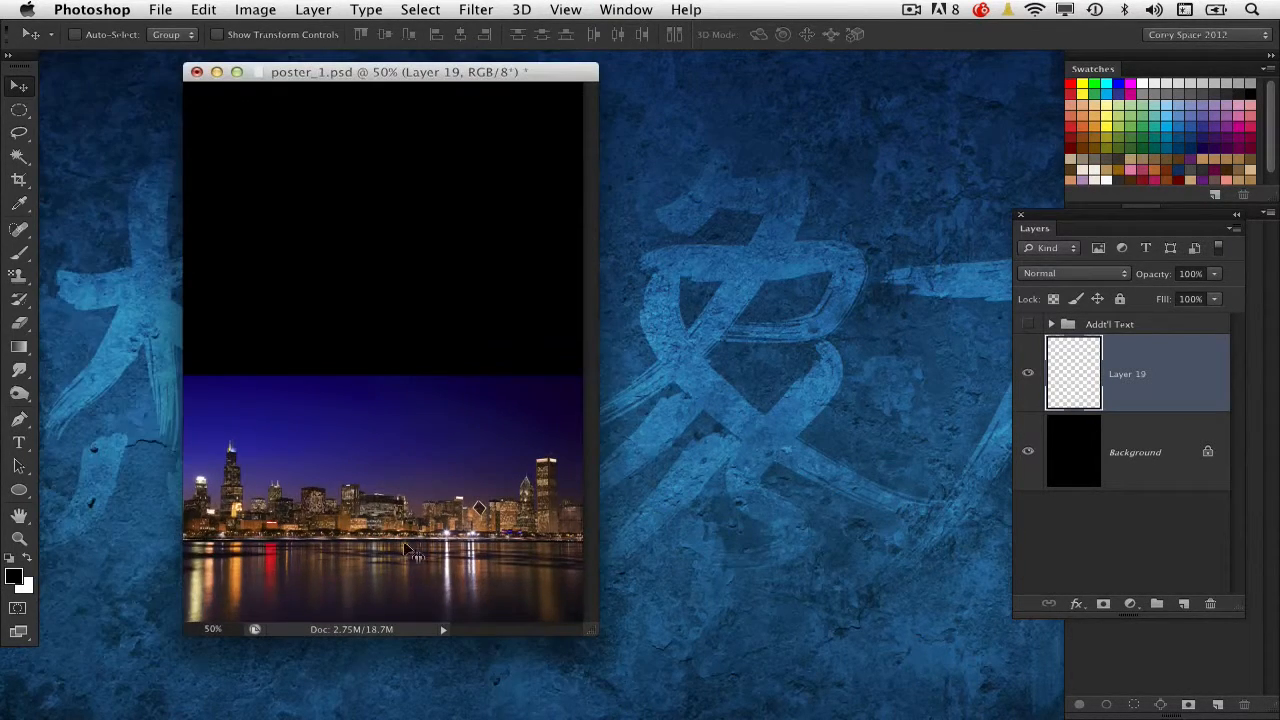
drag(600, 640, 659, 684)
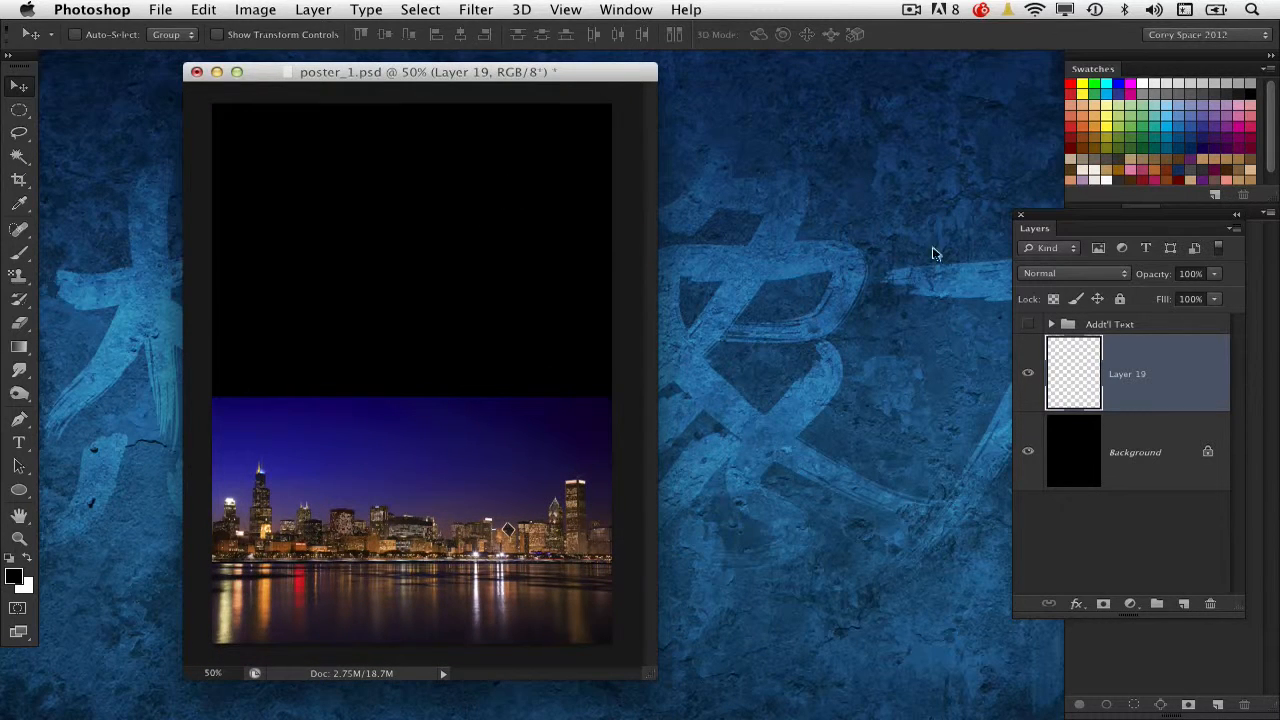
drag(1049, 214, 786, 182)
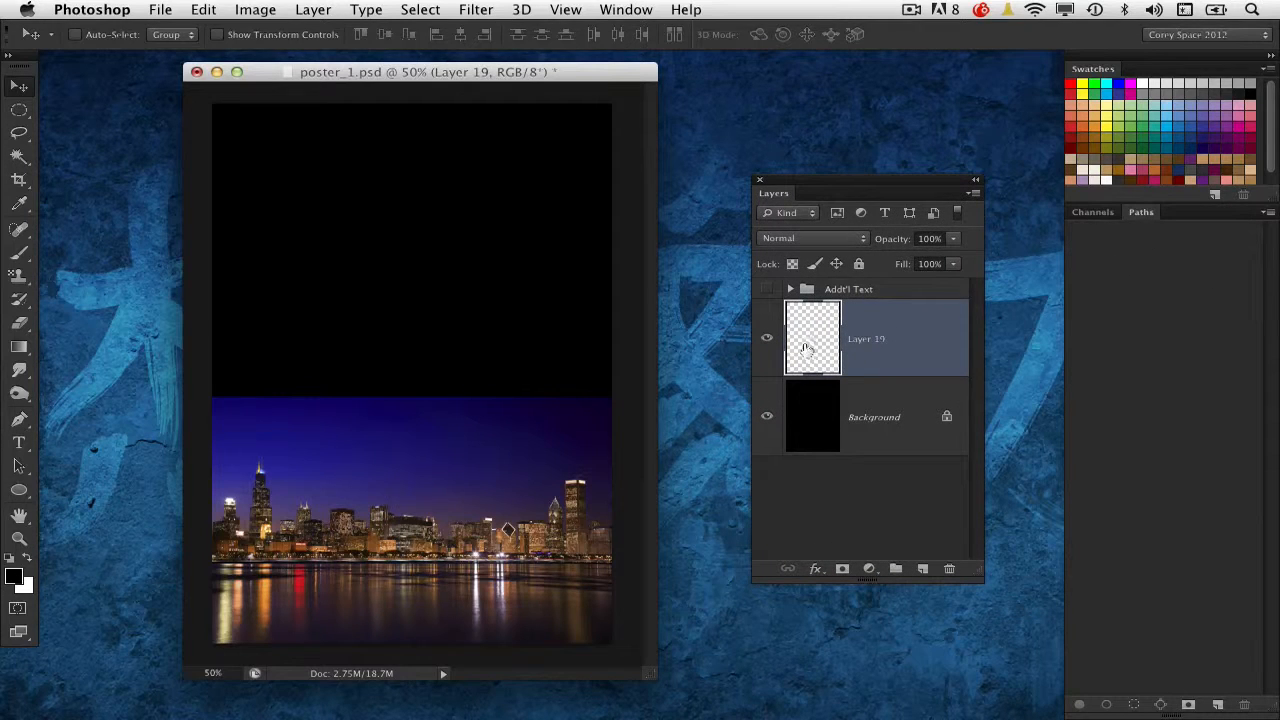
Check the skyline layer by toggling its visibility and add a layer mask to it
click(832, 416)
click(837, 355)
click(768, 339)
click(770, 342)
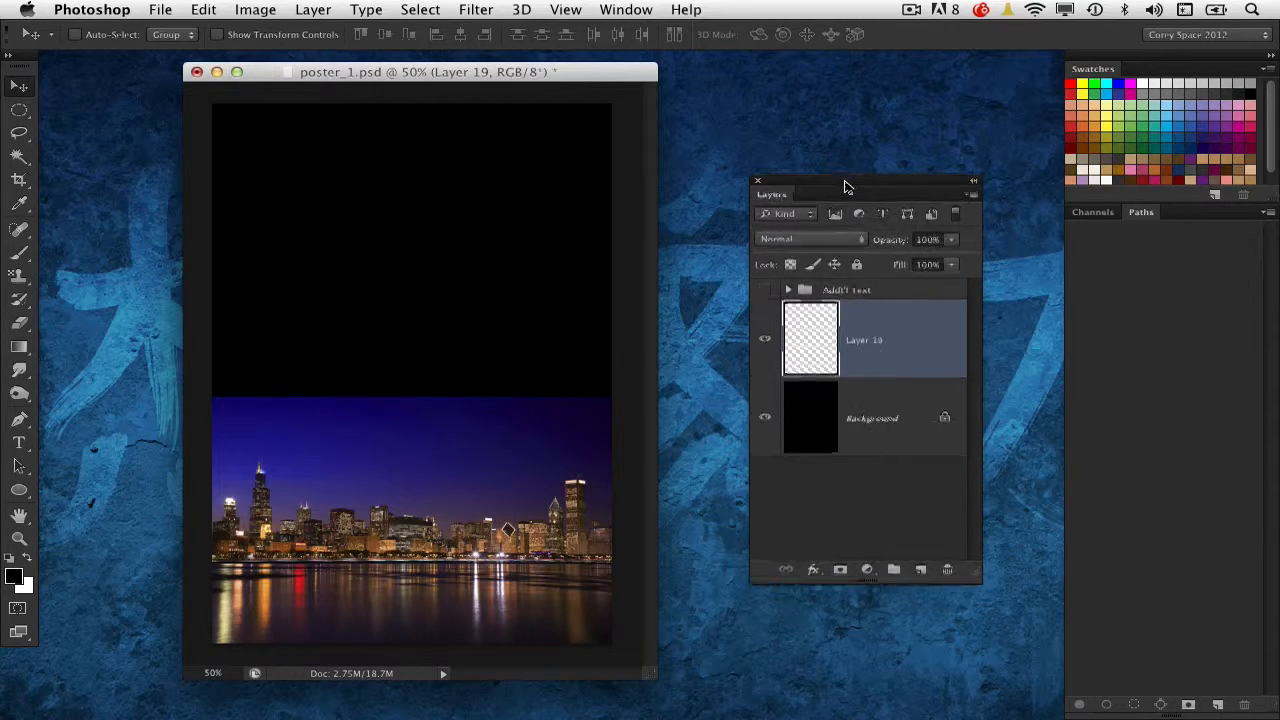
drag(846, 186, 814, 168)
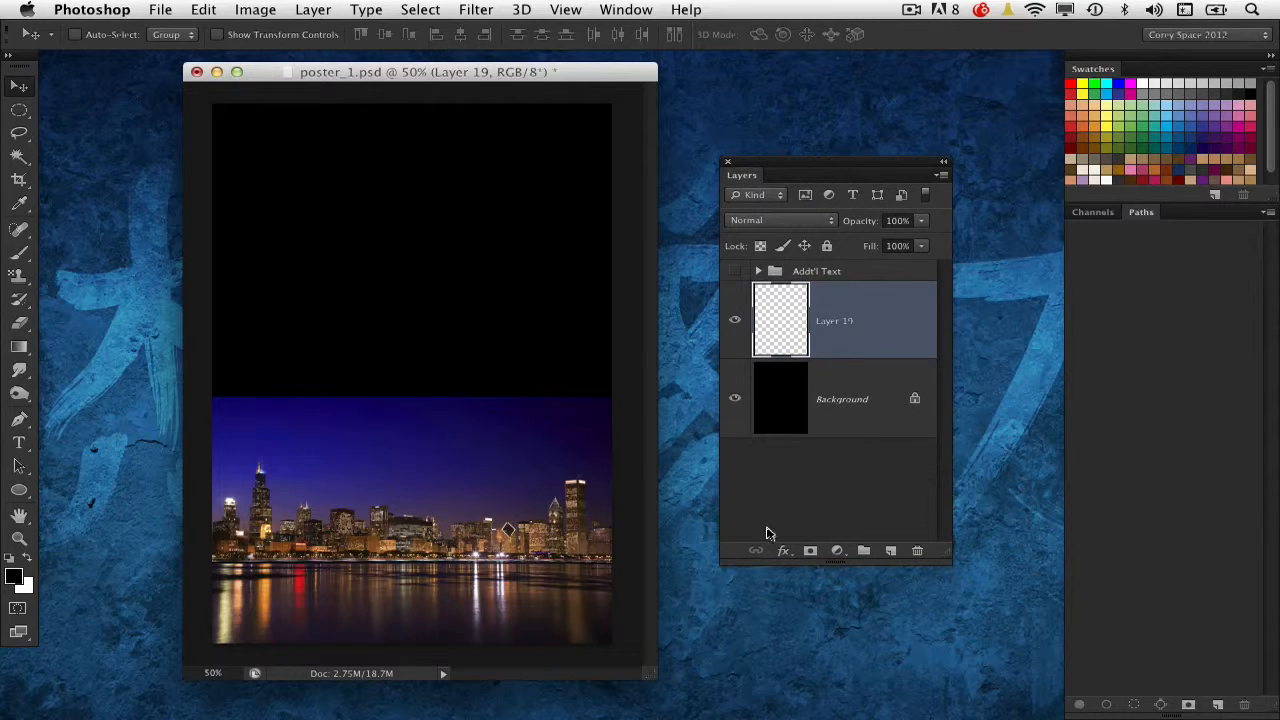
click(811, 552)
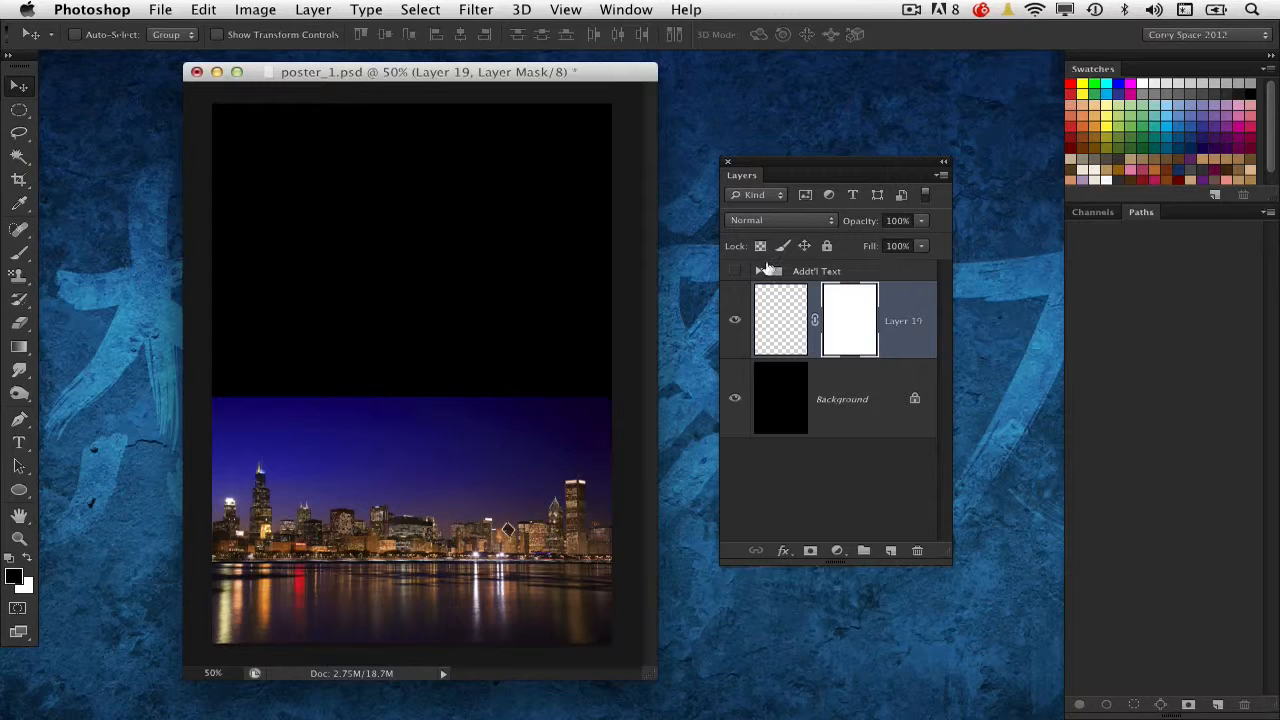
Set up the Brush tool with Shape Dynamics turned off and a size of 70
click(18, 253)
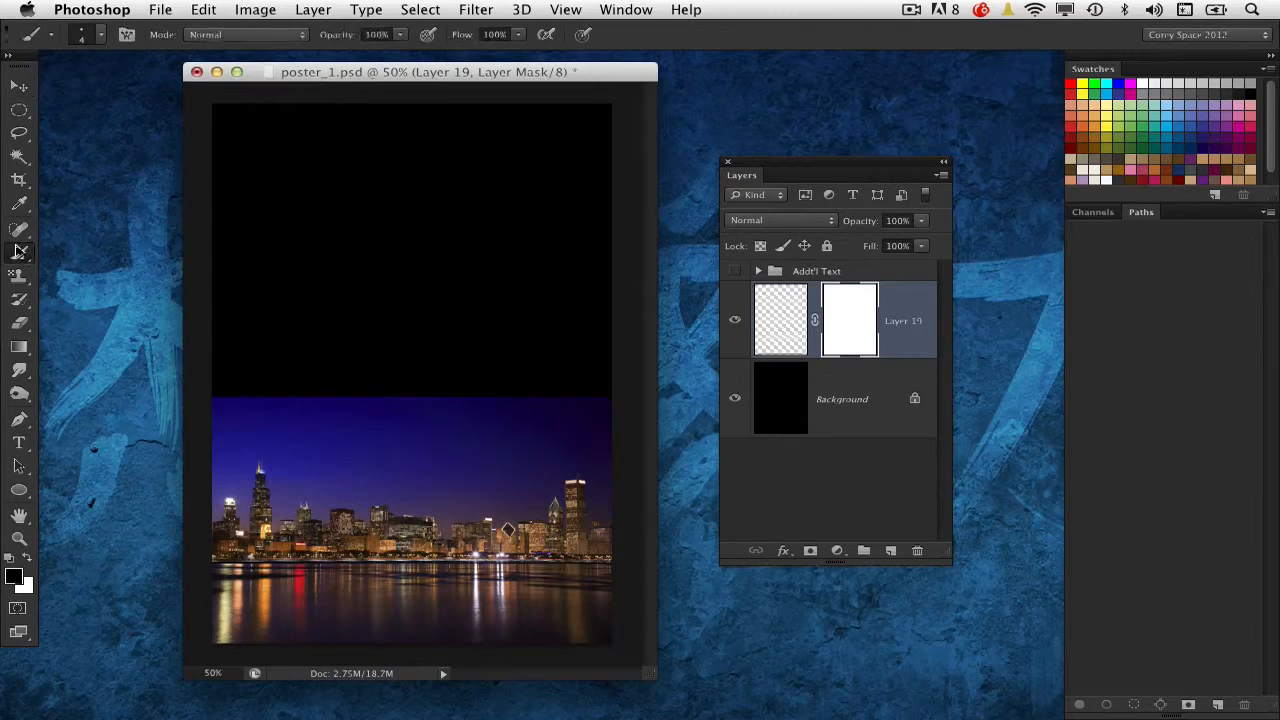
click(78, 251)
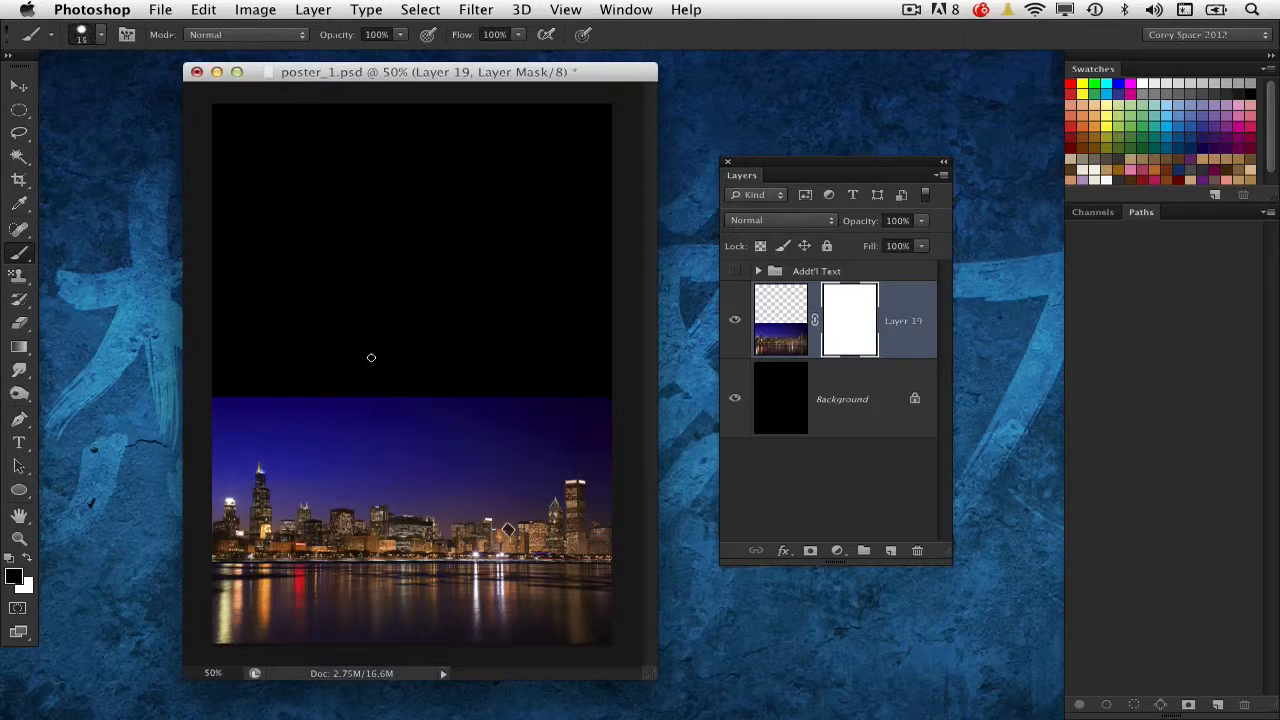
click(127, 35)
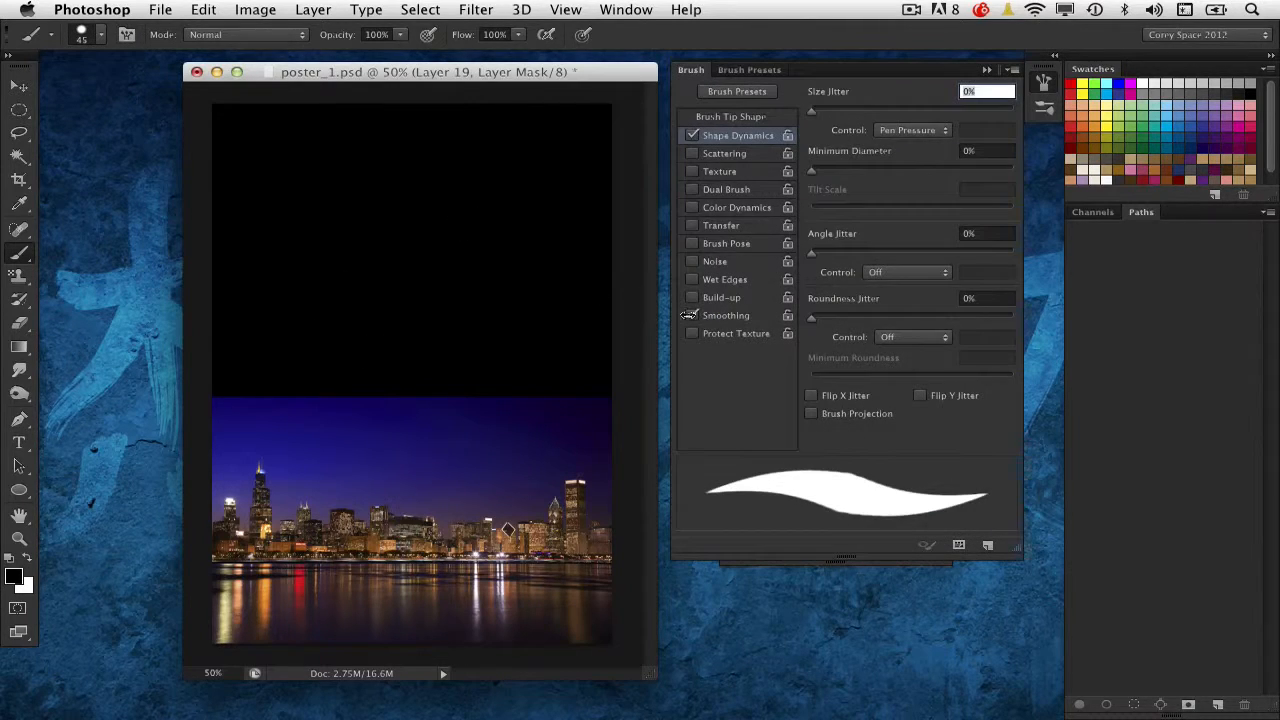
click(692, 135)
key(bracketright)
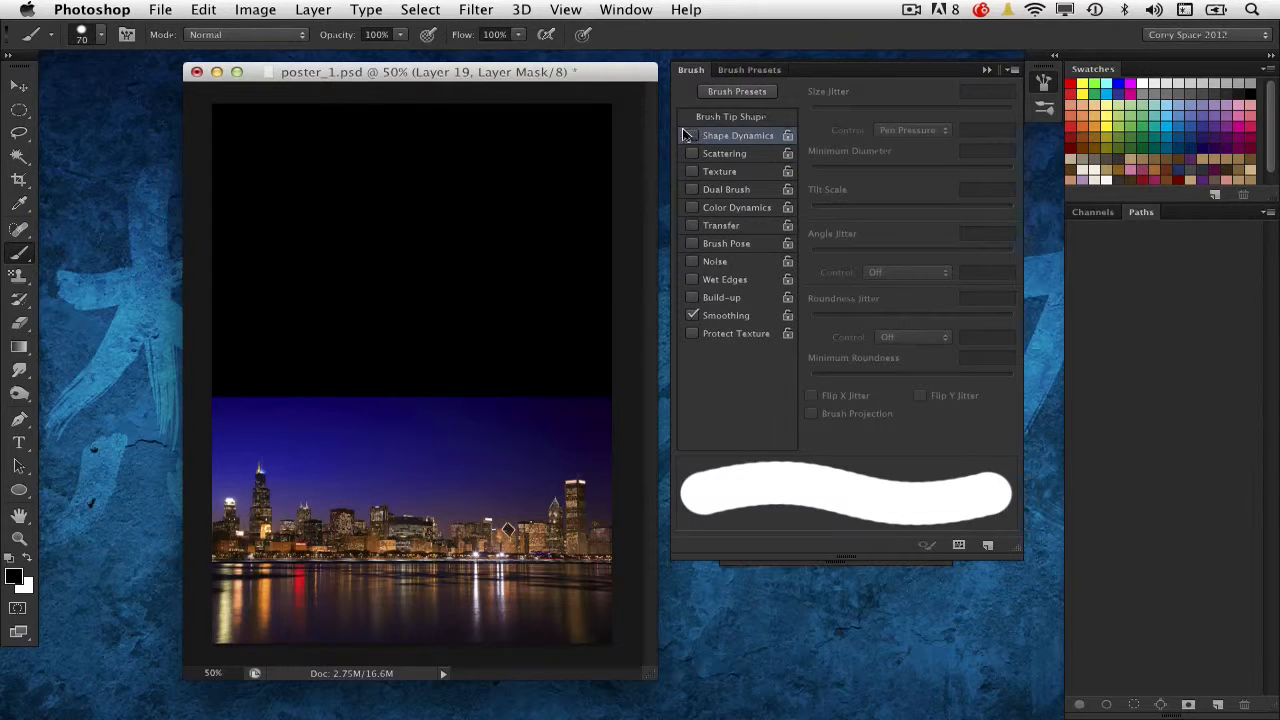
click(701, 69)
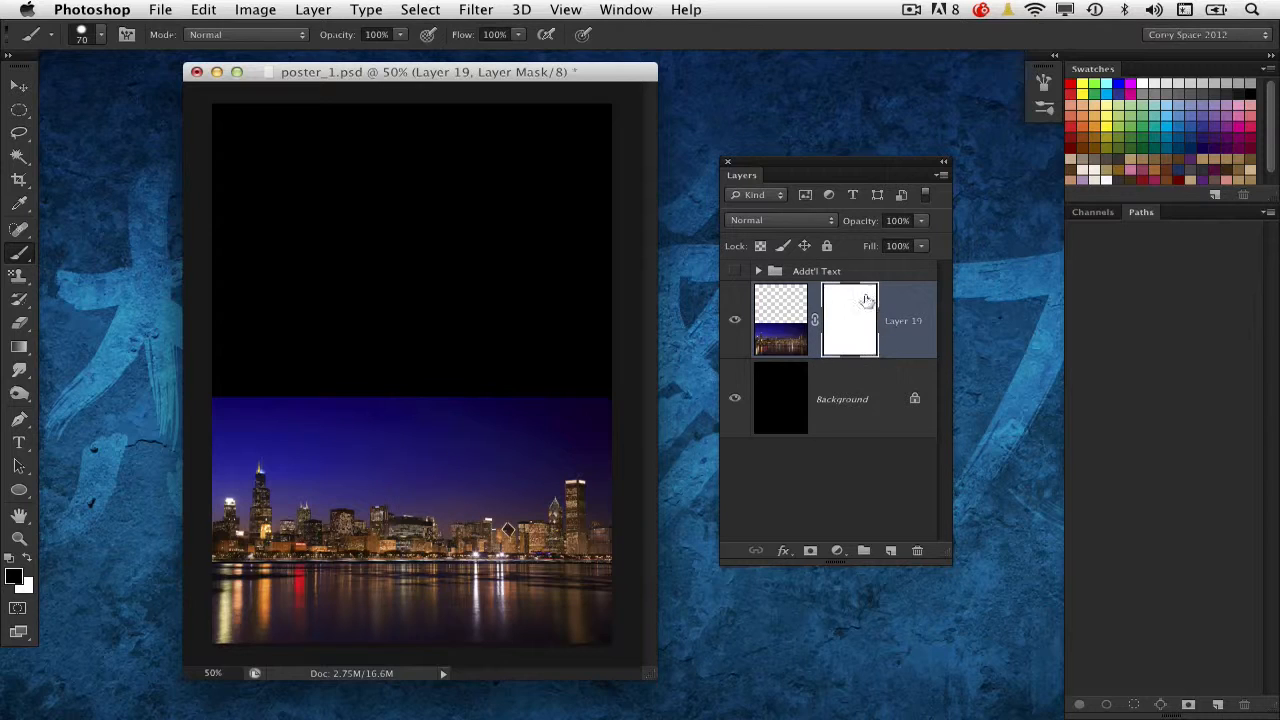
Paint winding black strokes over the skyline on its layer mask, with the Background layer hidden
click(782, 335)
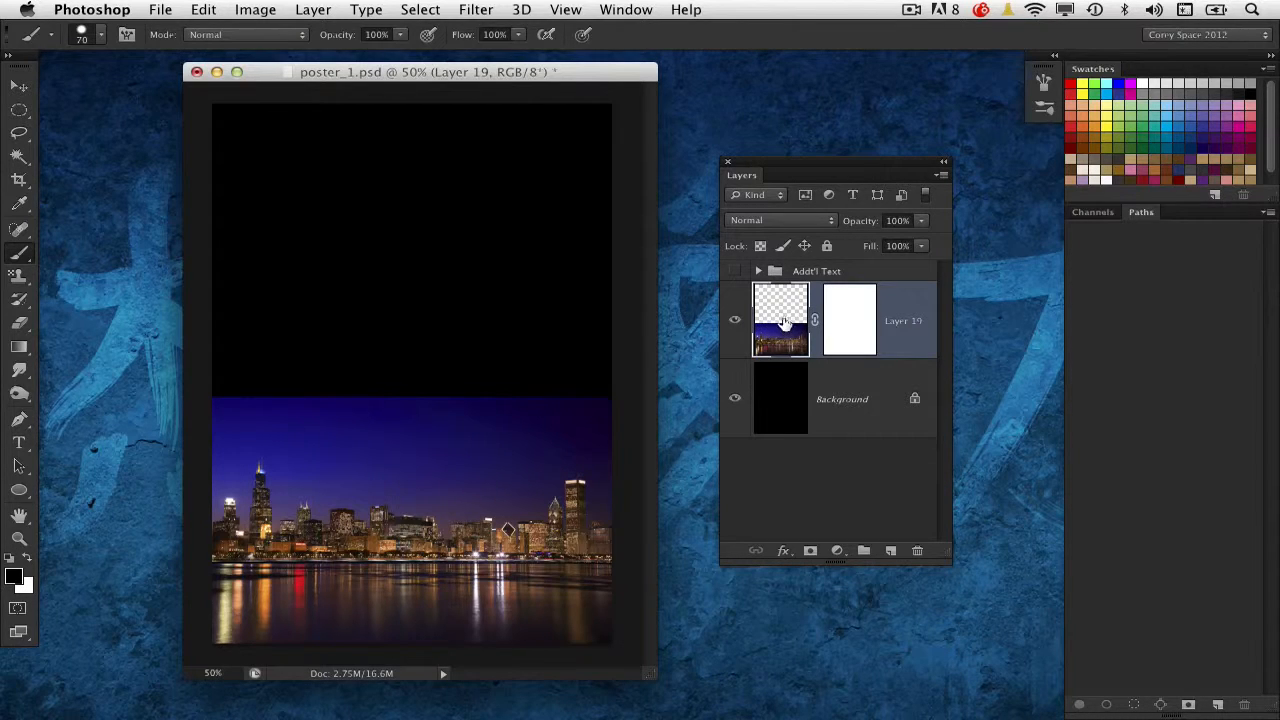
click(860, 320)
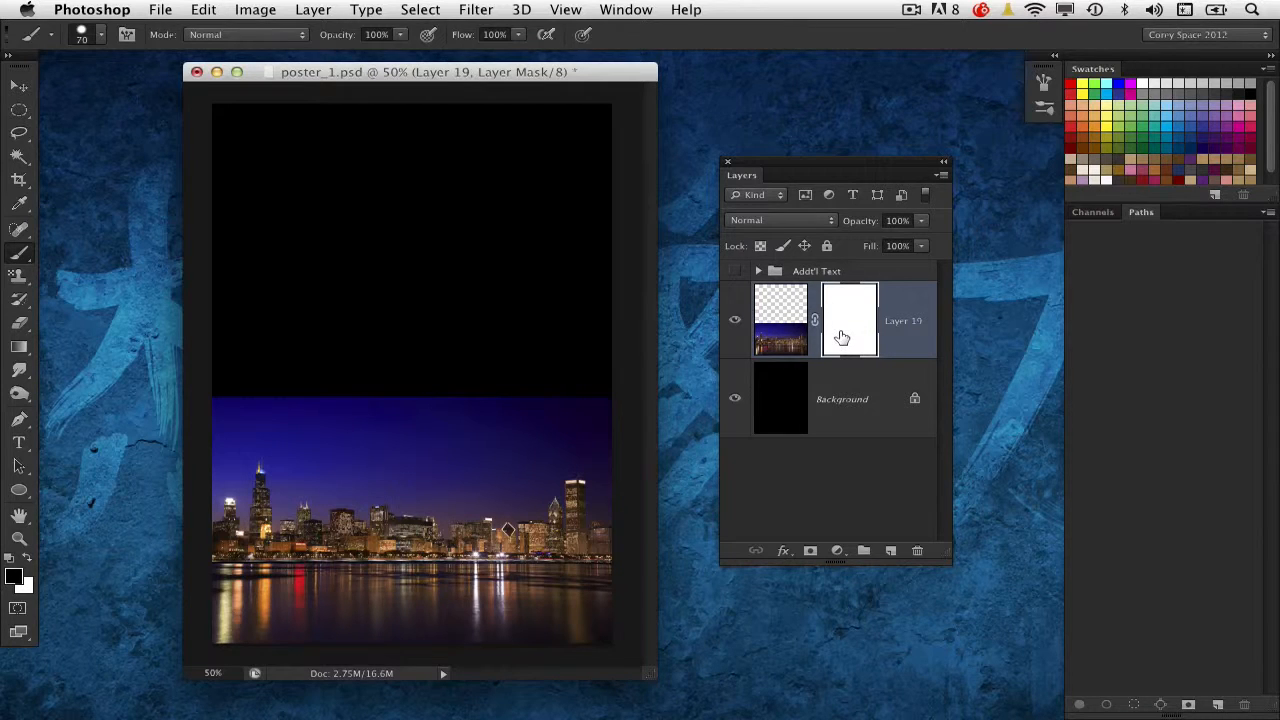
mouse_move(389, 383)
mouse_down()
mouse_move(396, 424)
mouse_move(366, 537)
mouse_up()
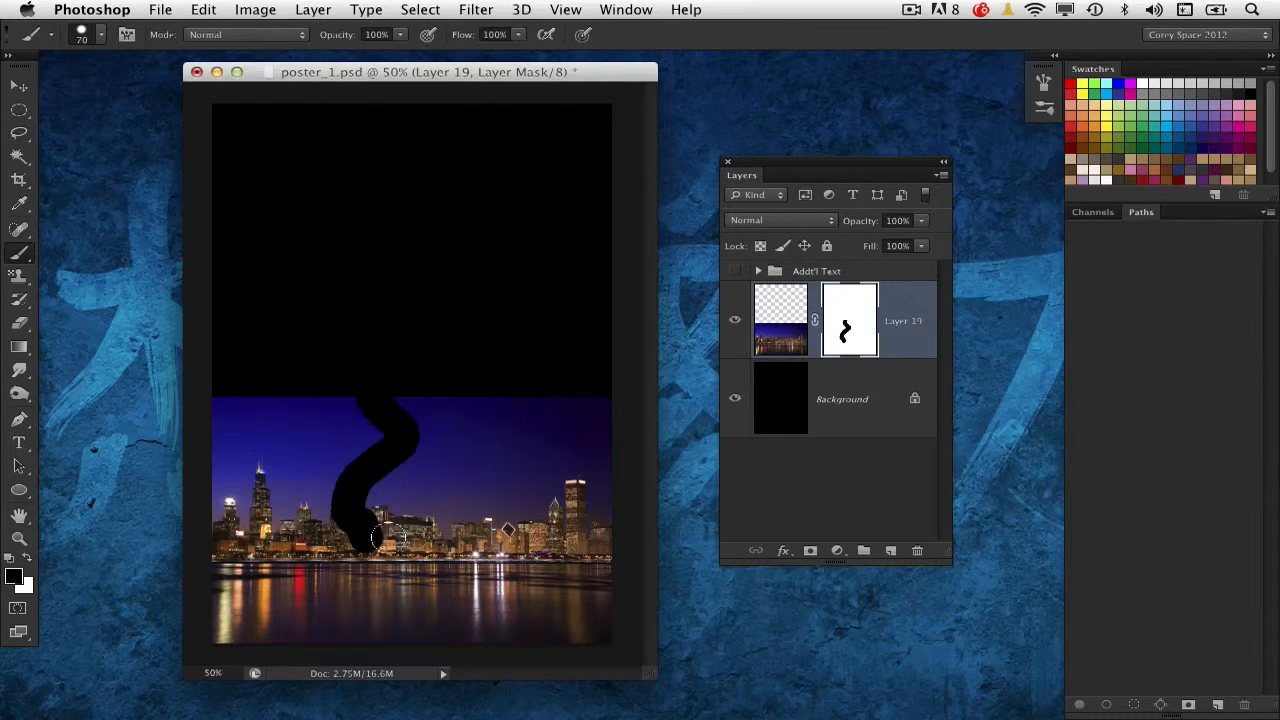
click(735, 399)
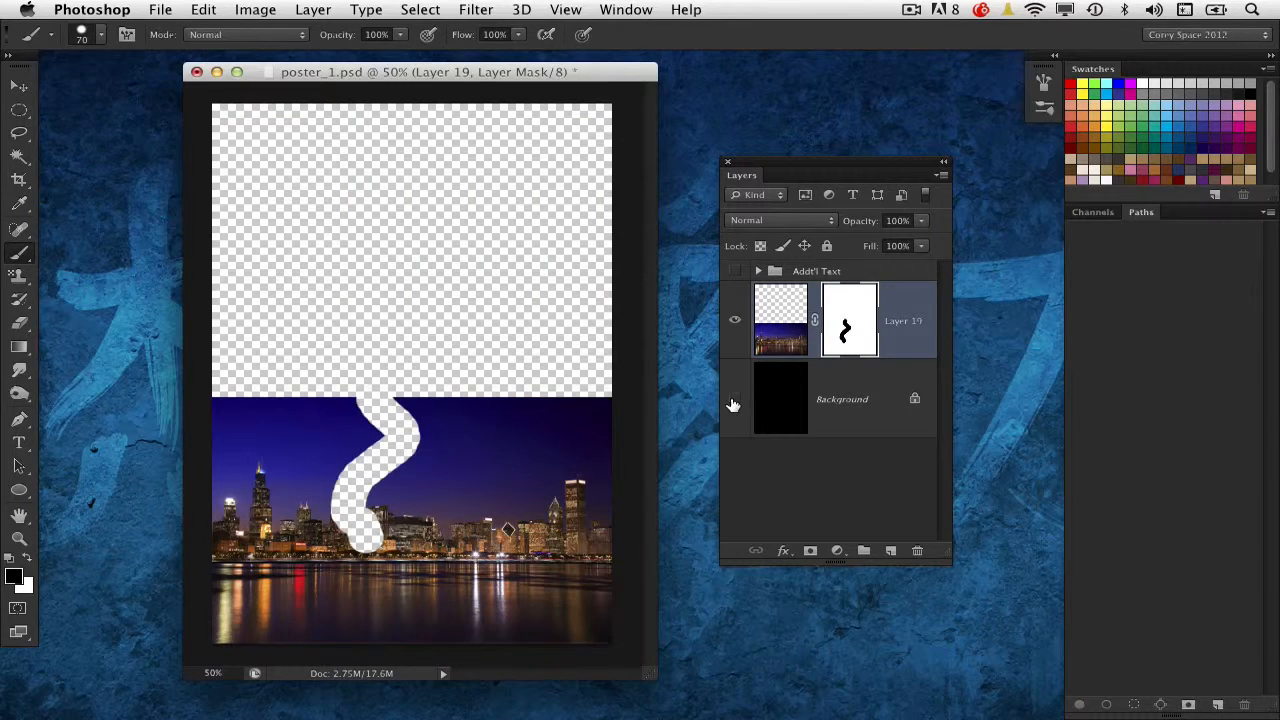
mouse_move(418, 538)
mouse_down()
mouse_move(470, 494)
mouse_move(475, 398)
mouse_move(495, 363)
mouse_move(562, 458)
mouse_up()
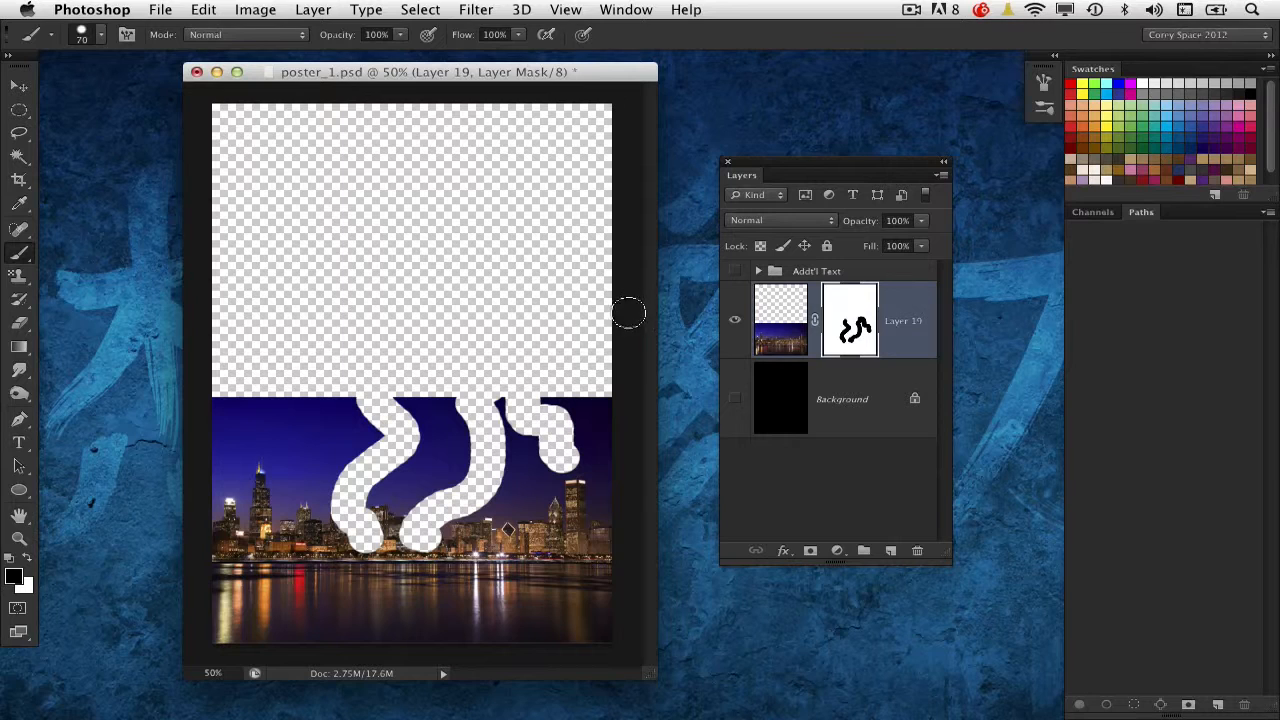
Paint strokes in different greys on the skyline layer's mask, plus another black stroke over the buildings
click(1145, 89)
mouse_move(297, 411)
mouse_down()
mouse_move(261, 460)
mouse_move(260, 492)
mouse_move(300, 529)
mouse_move(303, 516)
mouse_move(308, 541)
mouse_move(304, 515)
mouse_move(334, 546)
mouse_move(352, 517)
mouse_move(384, 564)
mouse_move(409, 543)
mouse_move(410, 571)
mouse_move(349, 549)
mouse_move(373, 575)
mouse_move(420, 577)
mouse_up()
click(1197, 79)
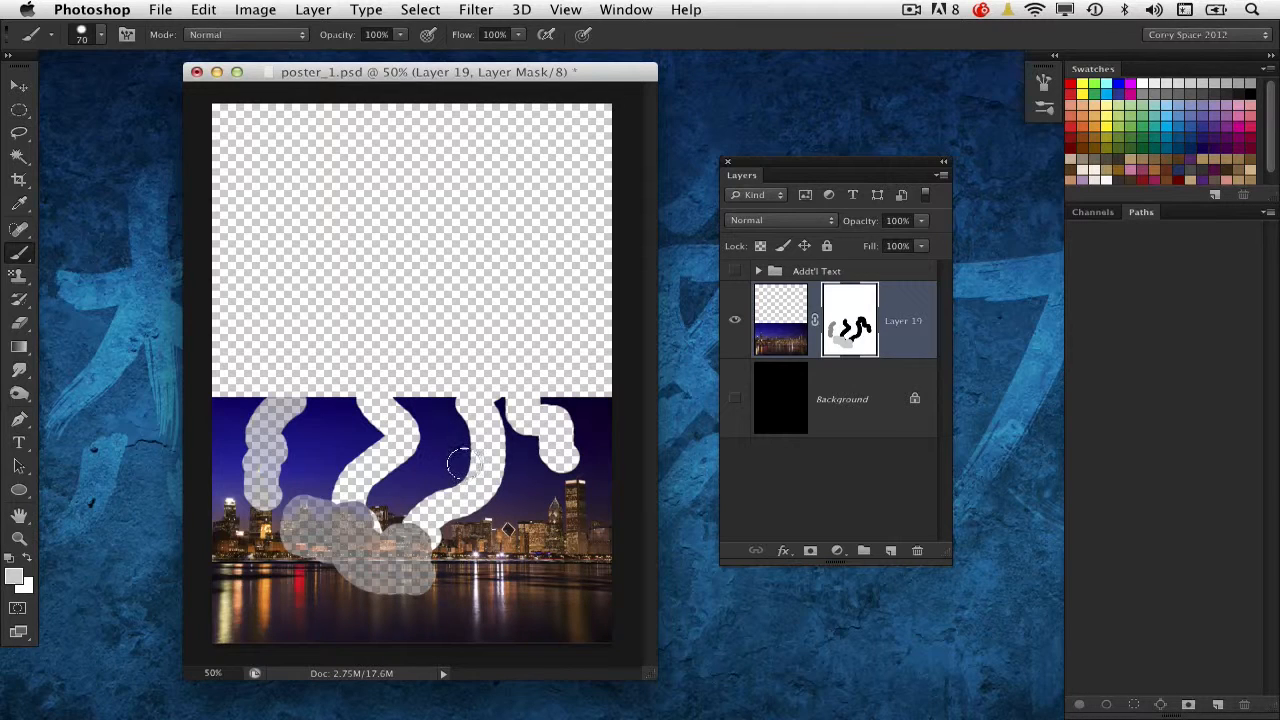
click(1250, 83)
mouse_move(575, 485)
mouse_down()
mouse_move(545, 530)
mouse_move(502, 536)
mouse_up()
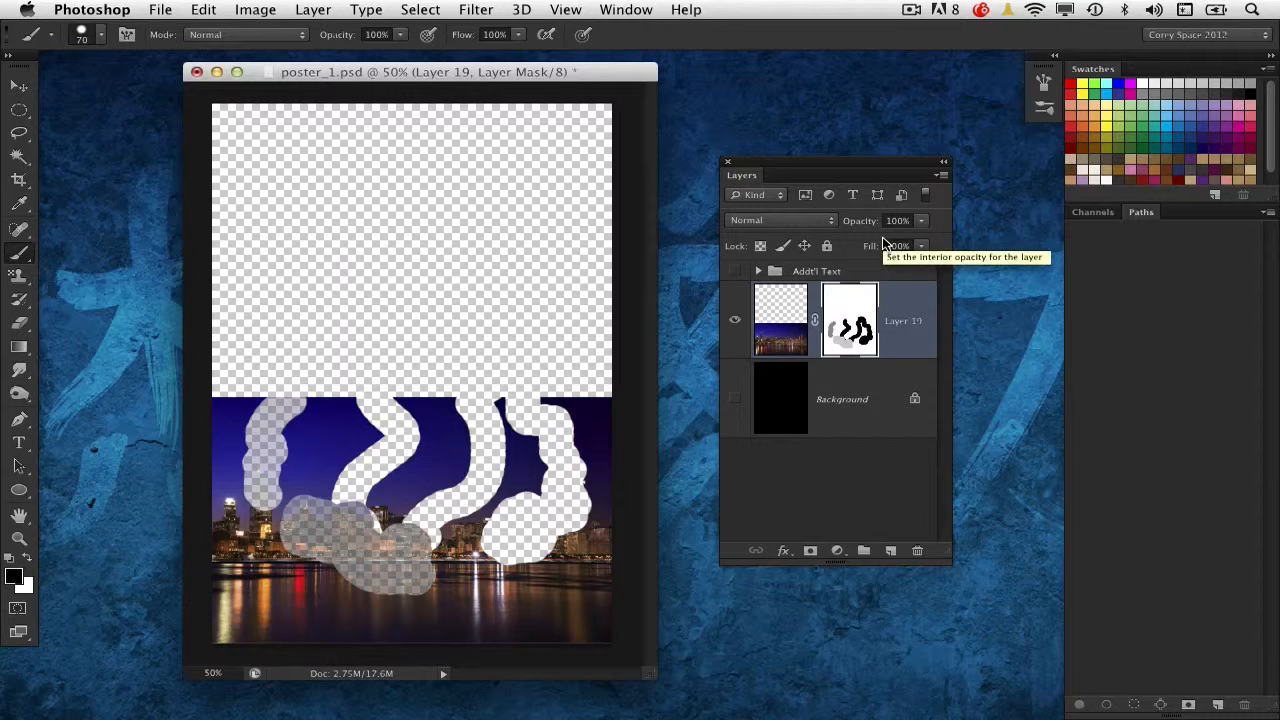
Clear the painted strokes by filling the skyline's layer mask with white, and show the Background layer
key(super+BackSpace)
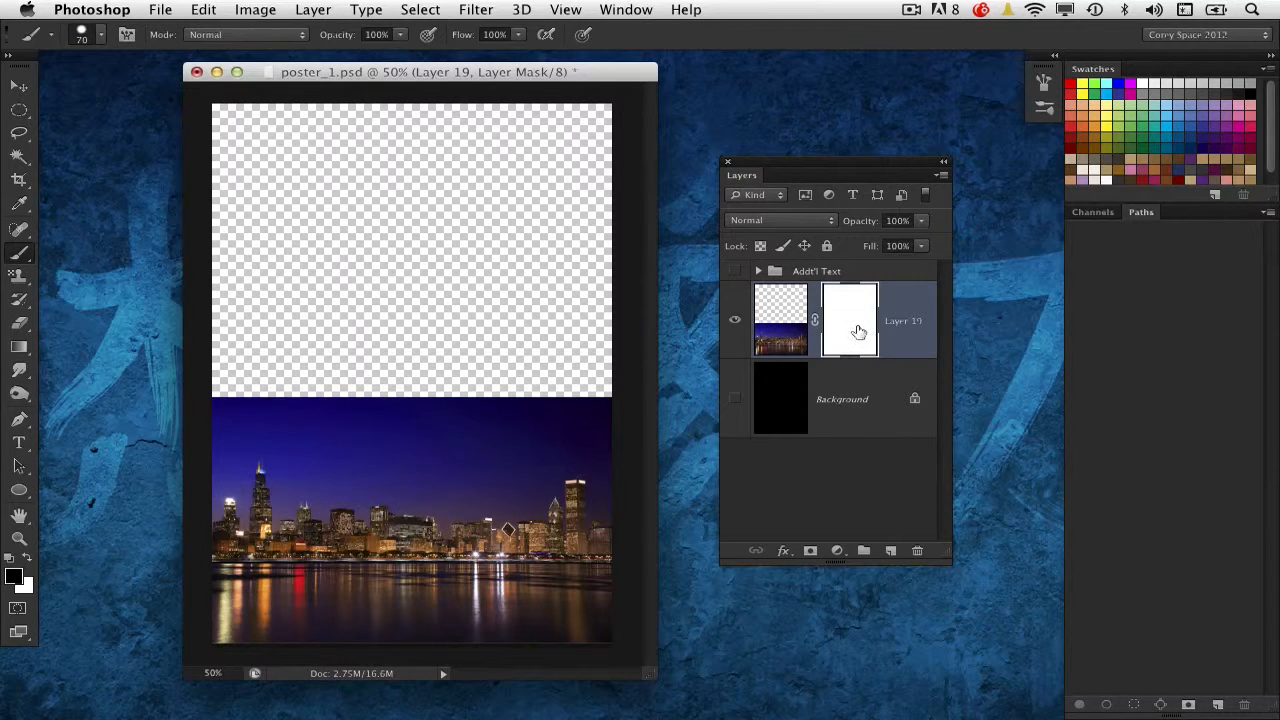
click(735, 398)
click(781, 330)
click(838, 330)
Set up the Gradient tool with a linear black-to-white gradient for the skyline's layer mask
click(18, 347)
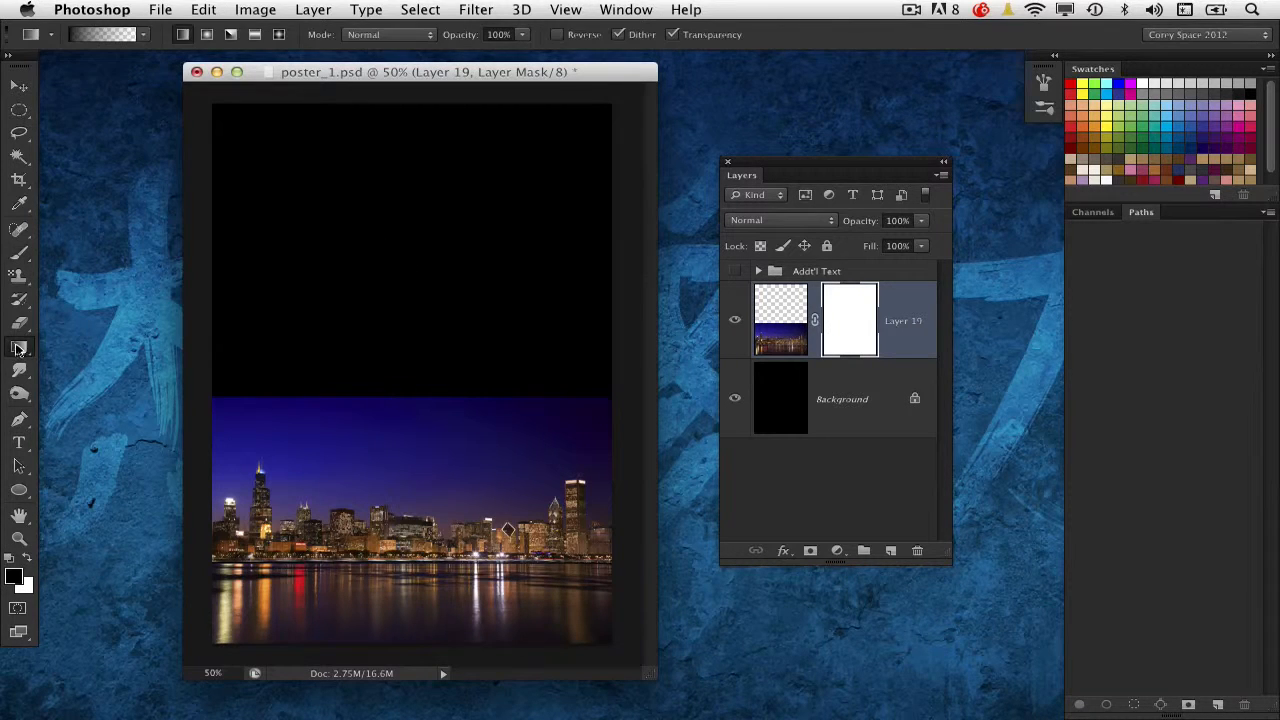
click(101, 346)
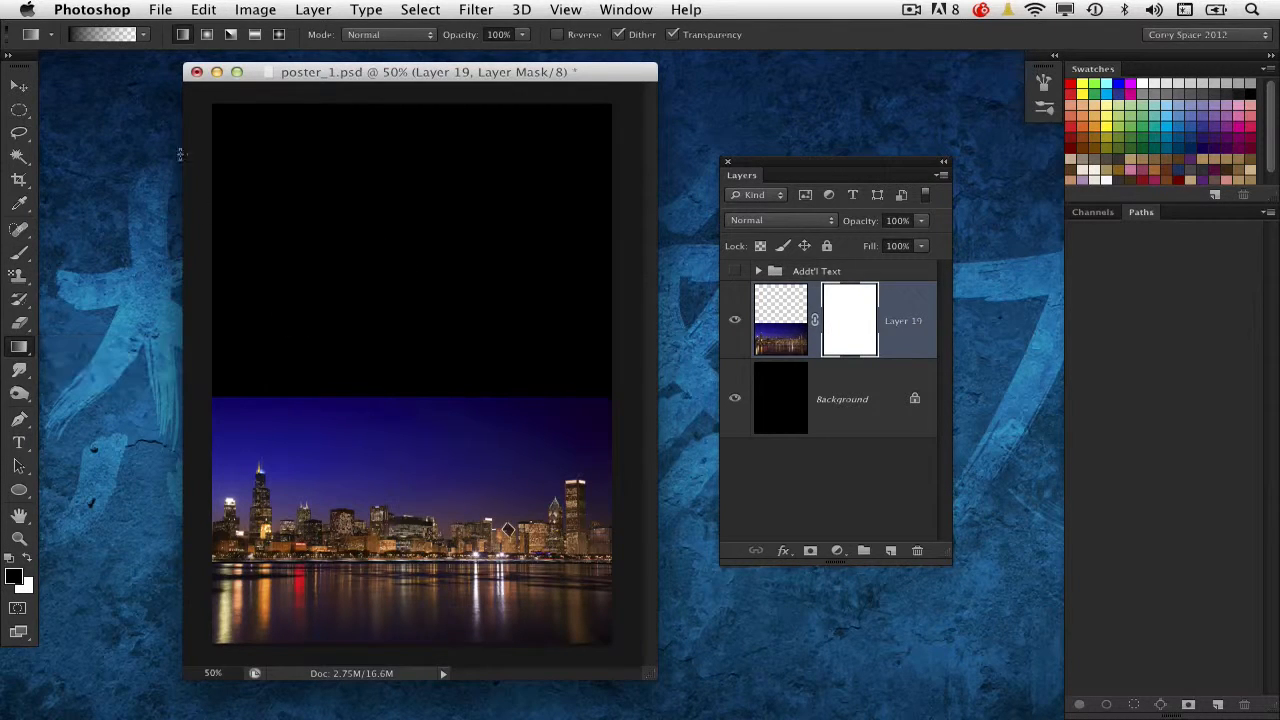
click(144, 35)
click(42, 72)
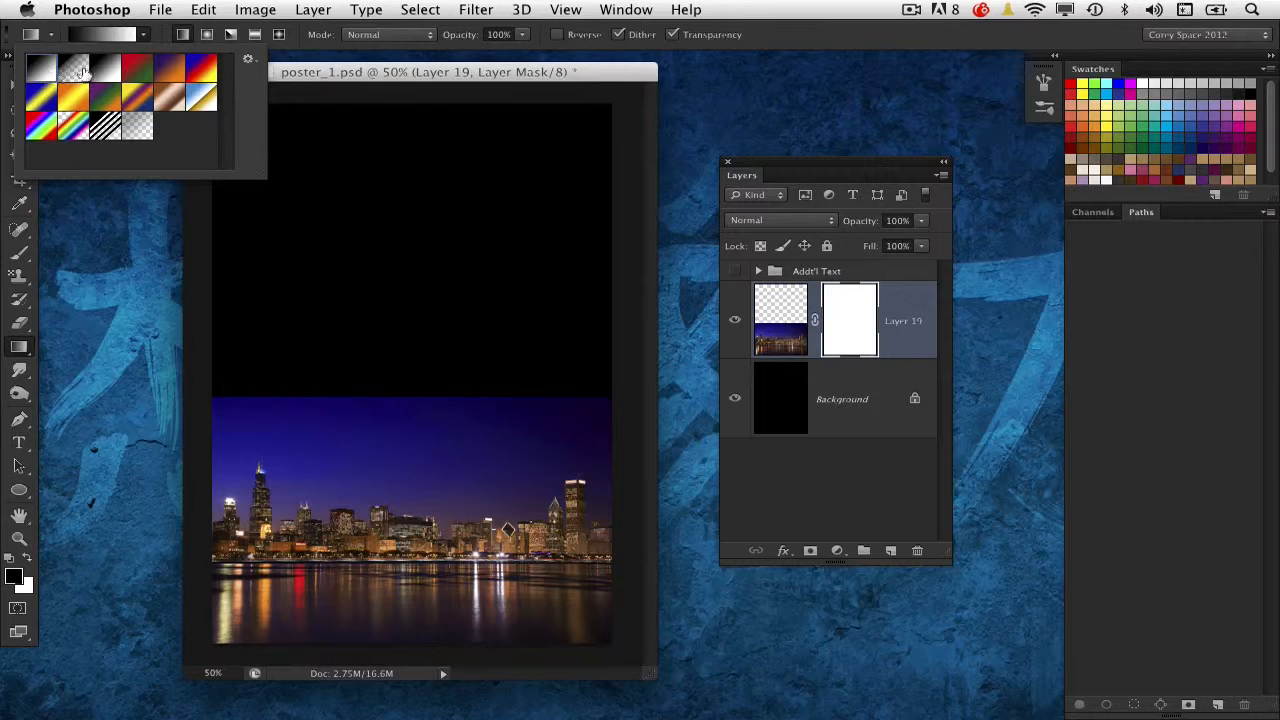
click(344, 80)
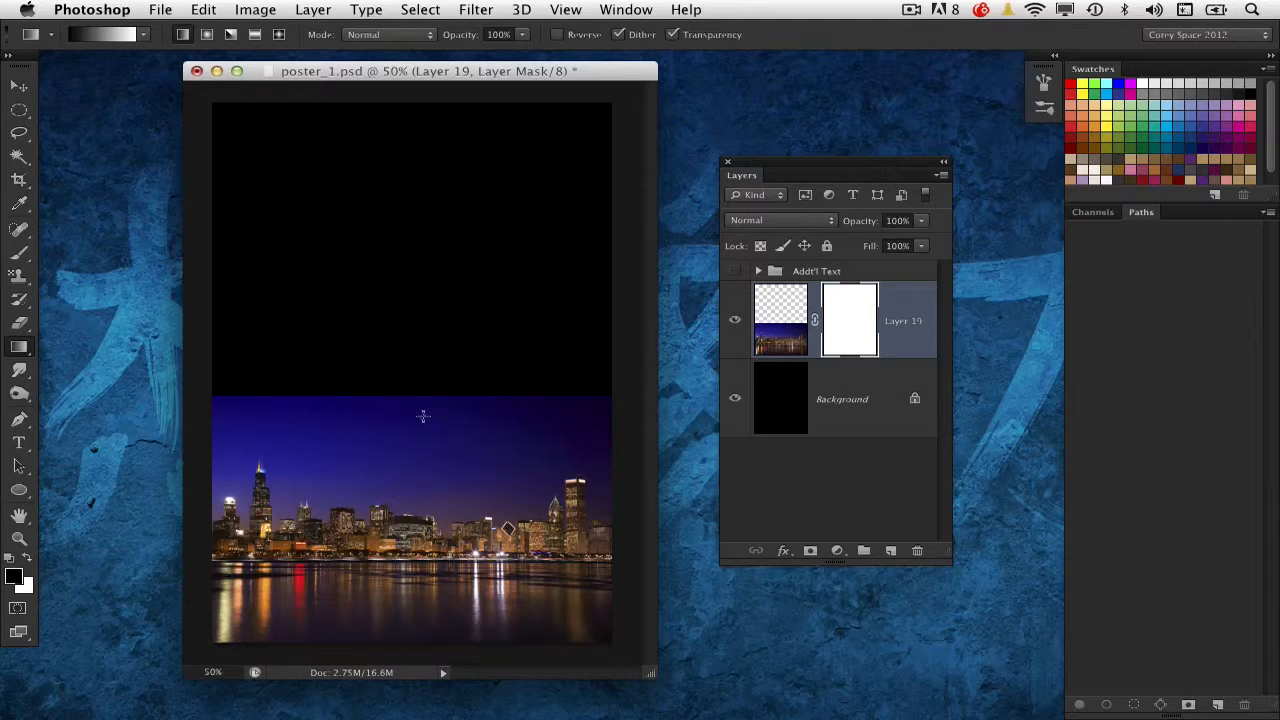
Draw a black-to-white gradient down the sky on the mask, then replace it with one running upward from the water's bottom edge
drag(409, 460, 412, 522)
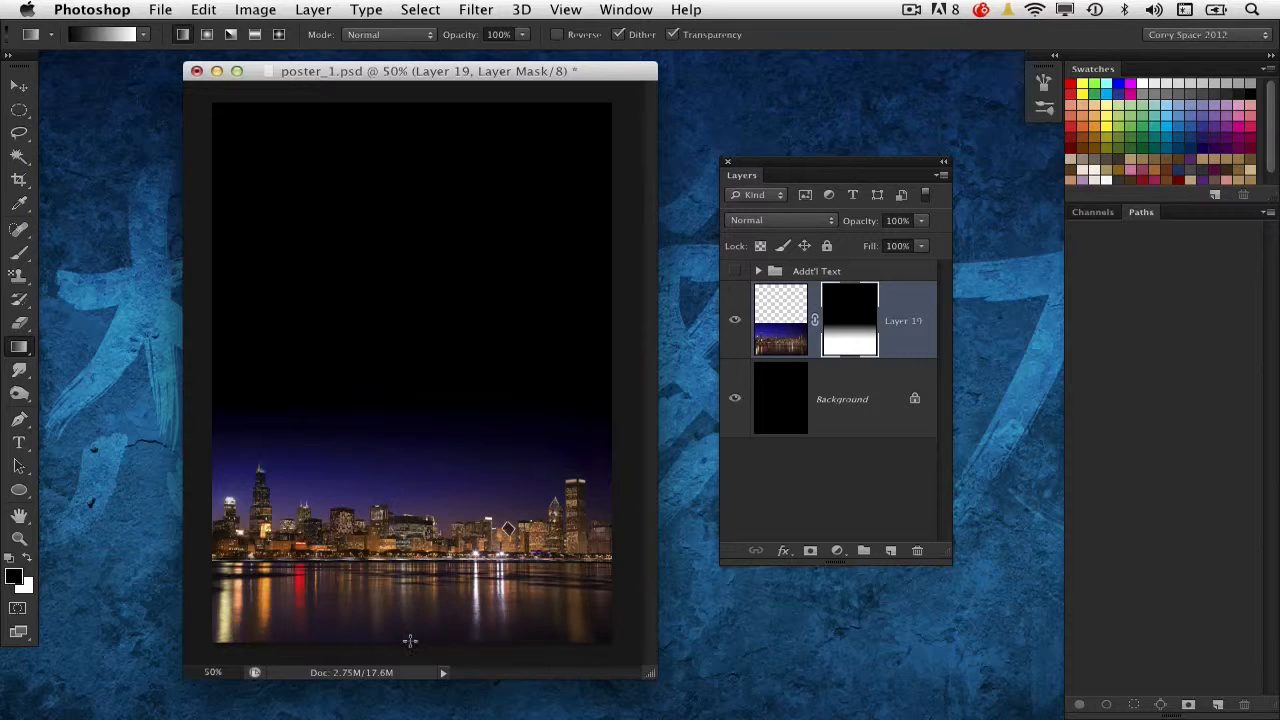
drag(407, 640, 415, 556)
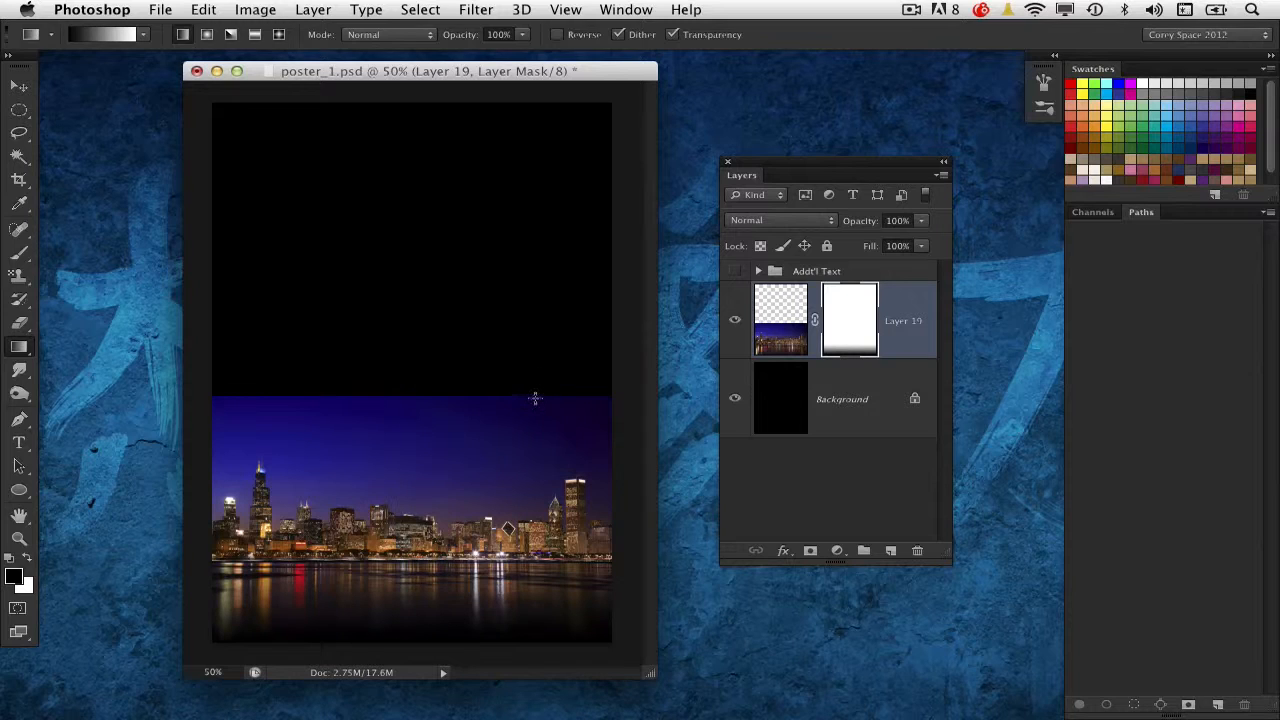
Undo the gradients on the skyline's layer mask and switch the Gradient tool to the Foreground to Transparent preset
key(super+z)
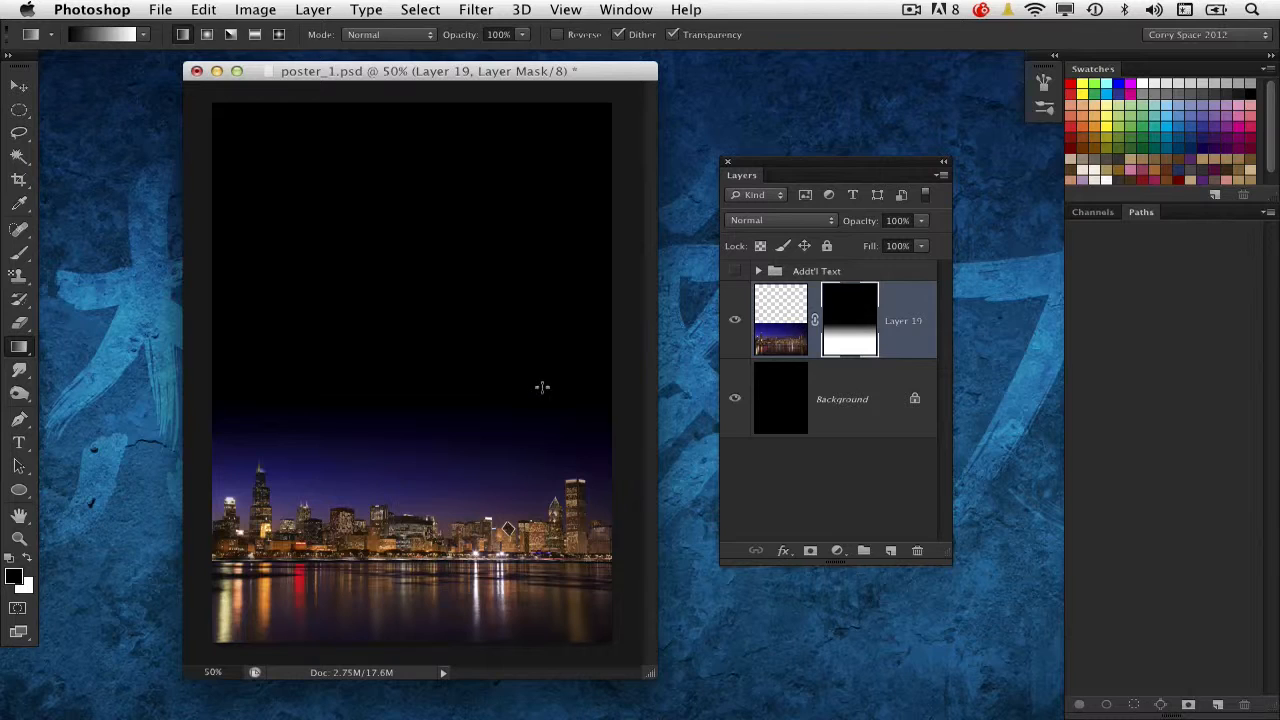
key(alt+super+z)
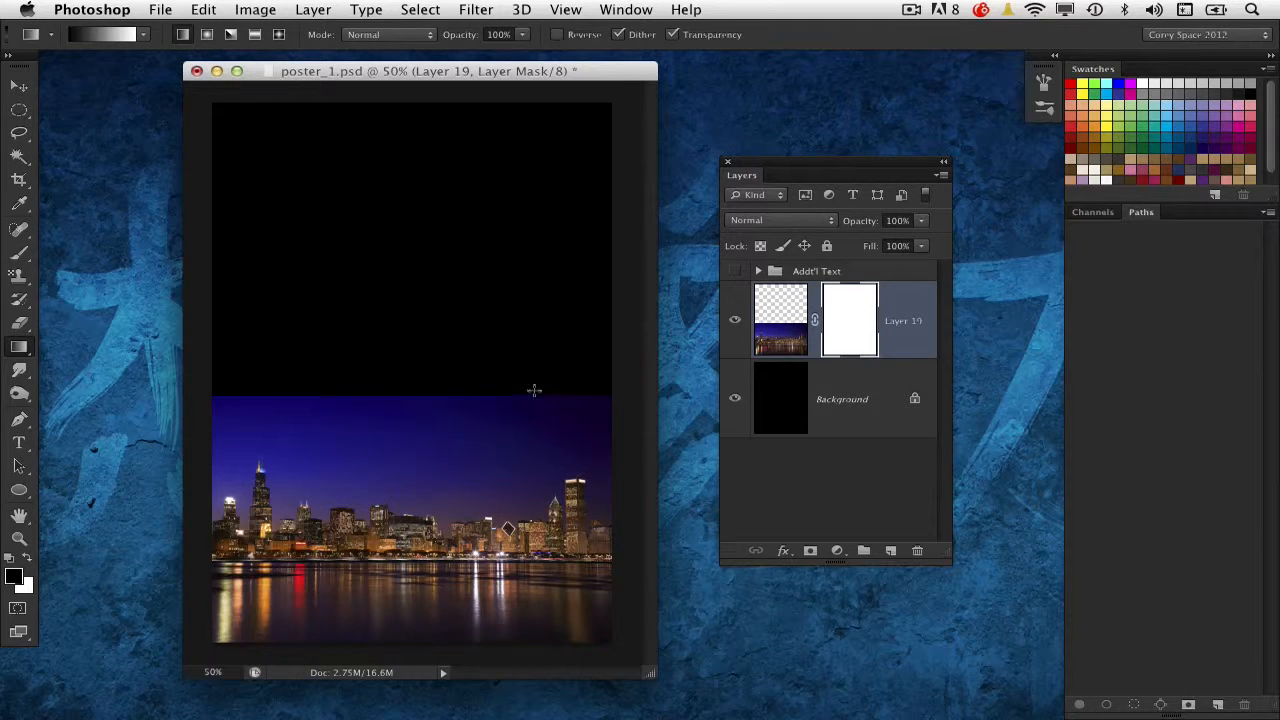
click(143, 34)
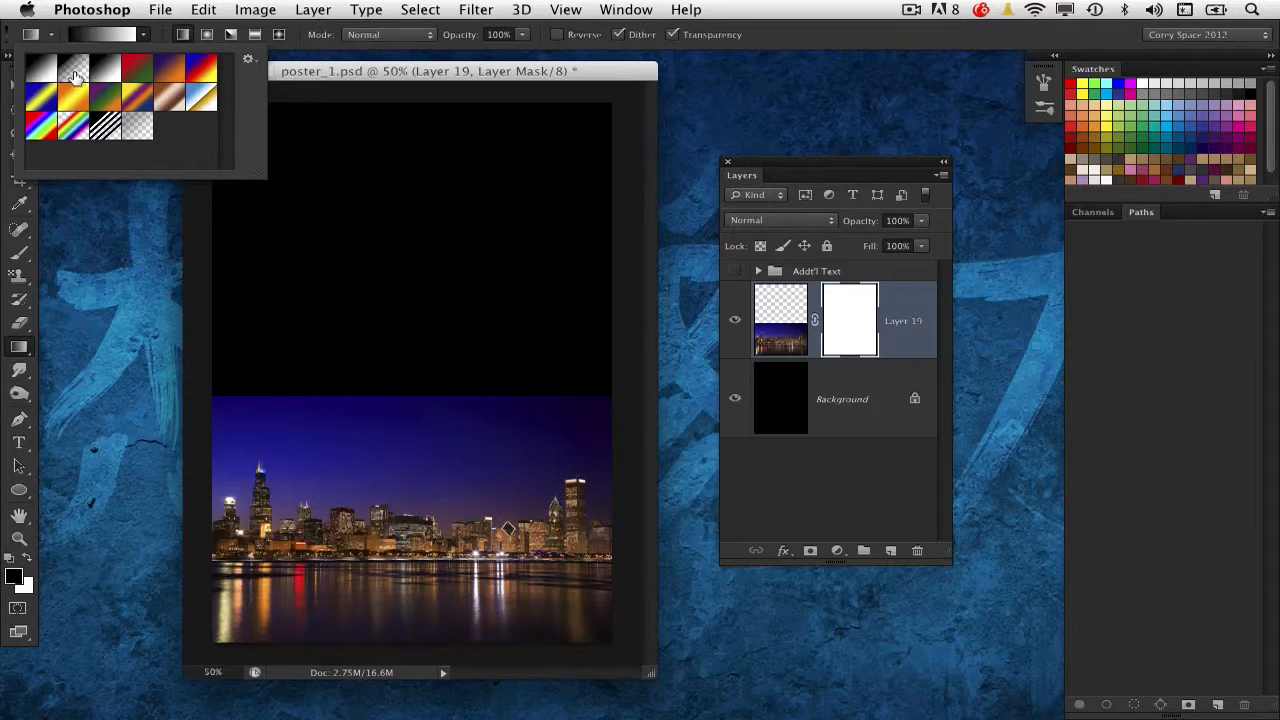
click(74, 71)
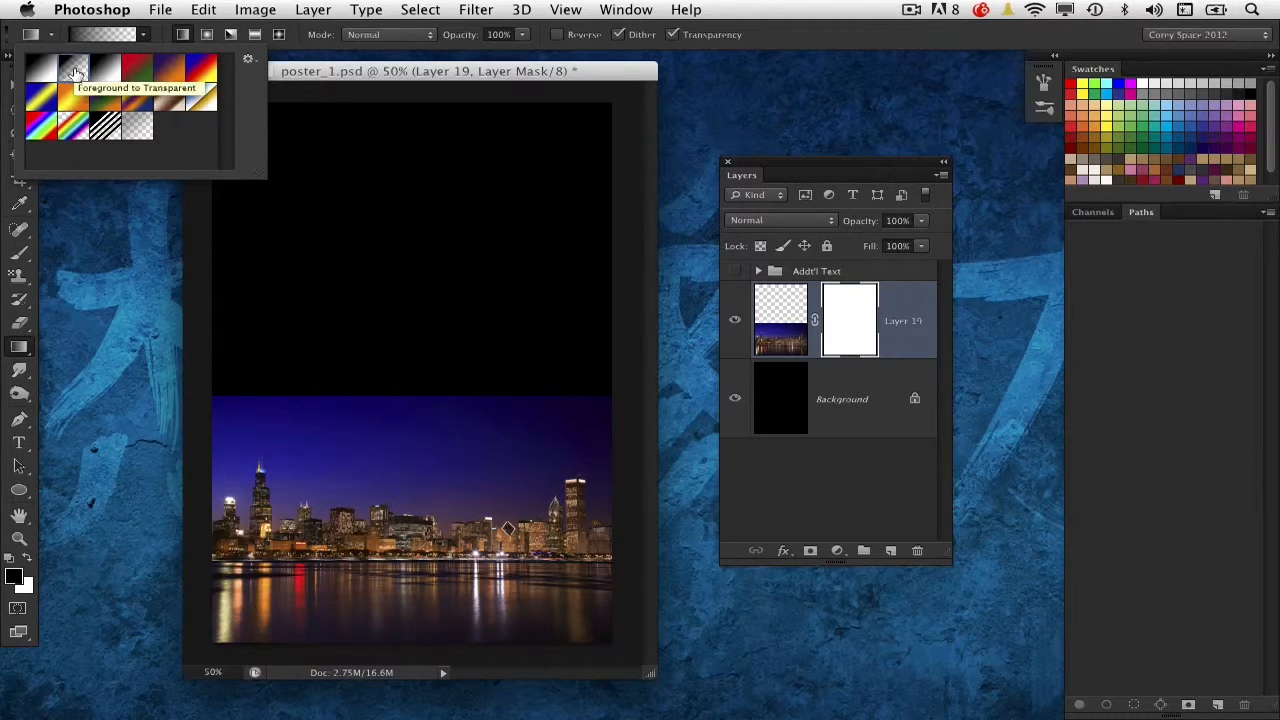
click(455, 349)
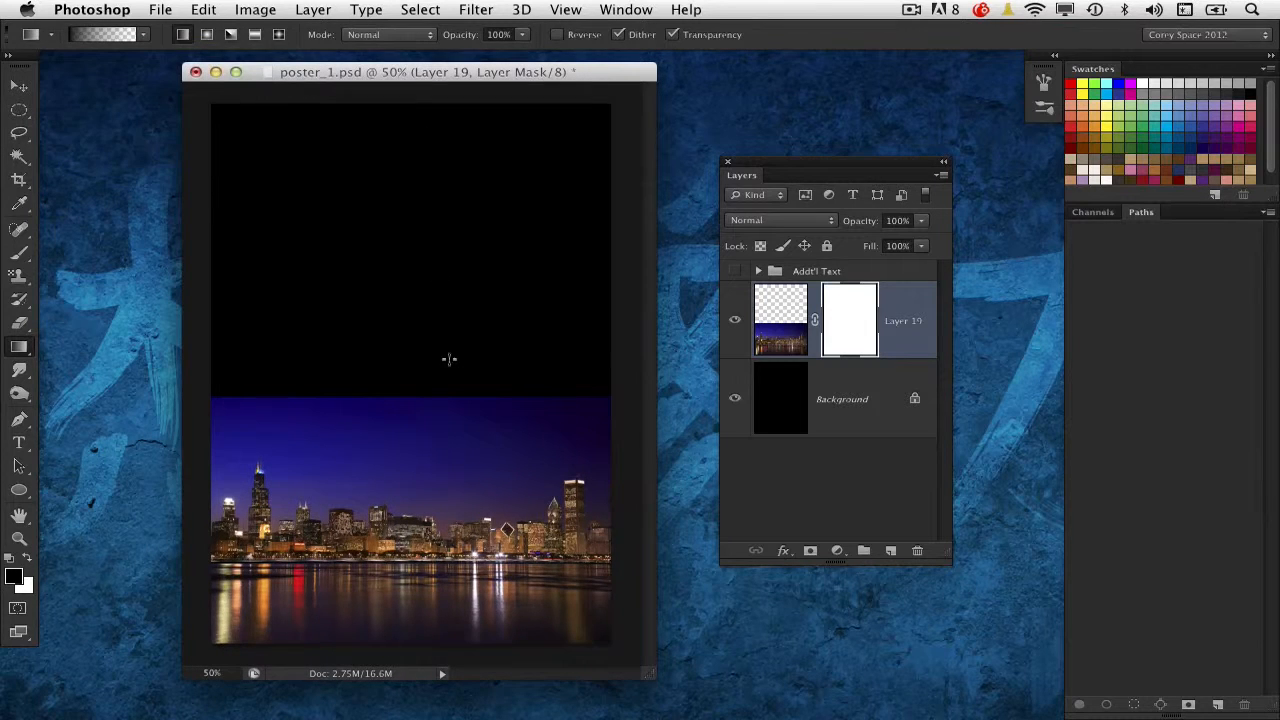
Fade the skyline's top and bottom edges by drawing black-to-transparent gradients down the sky and up from the water on its mask
drag(427, 417, 427, 521)
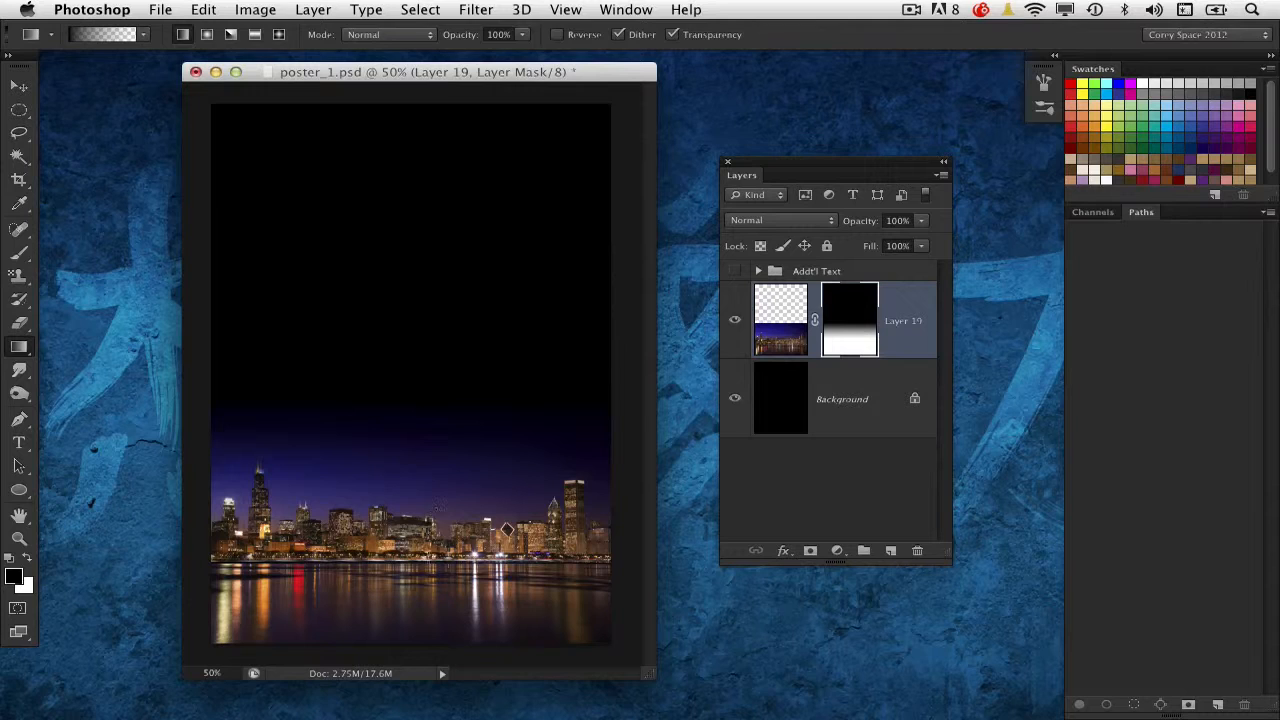
drag(409, 641, 414, 556)
drag(418, 646, 424, 555)
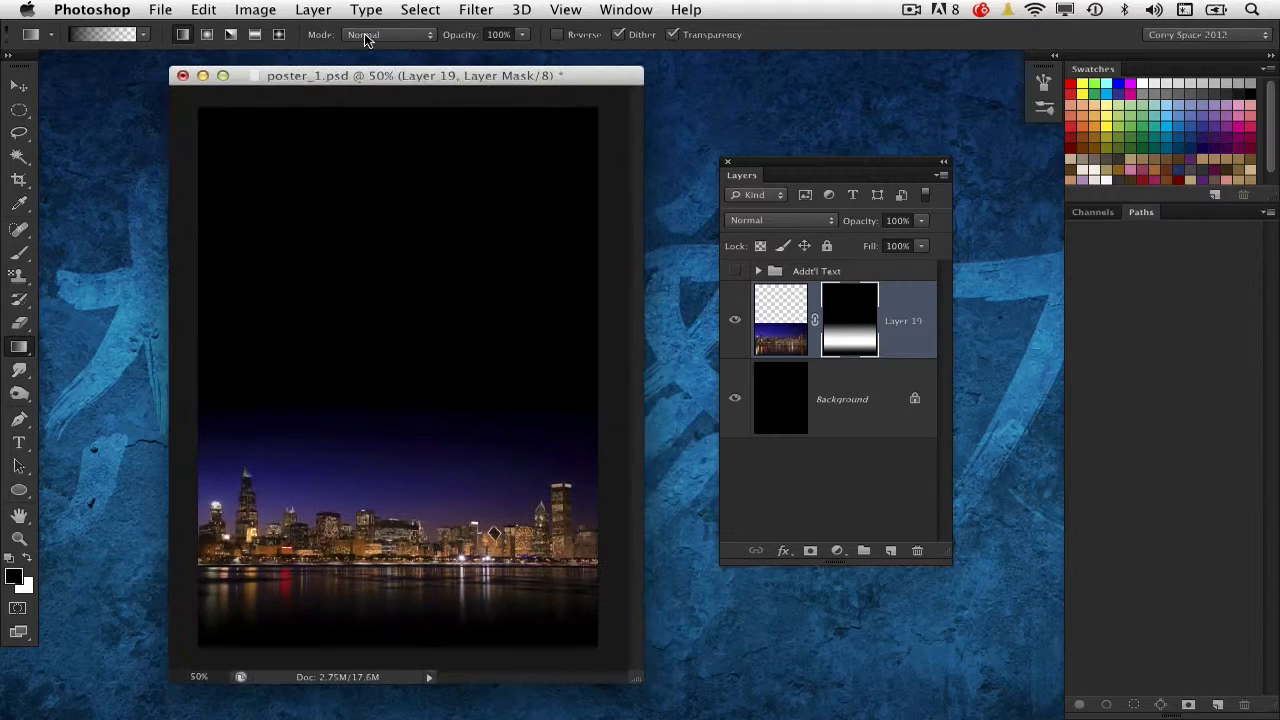
key(super+minus)
key(super+plus)
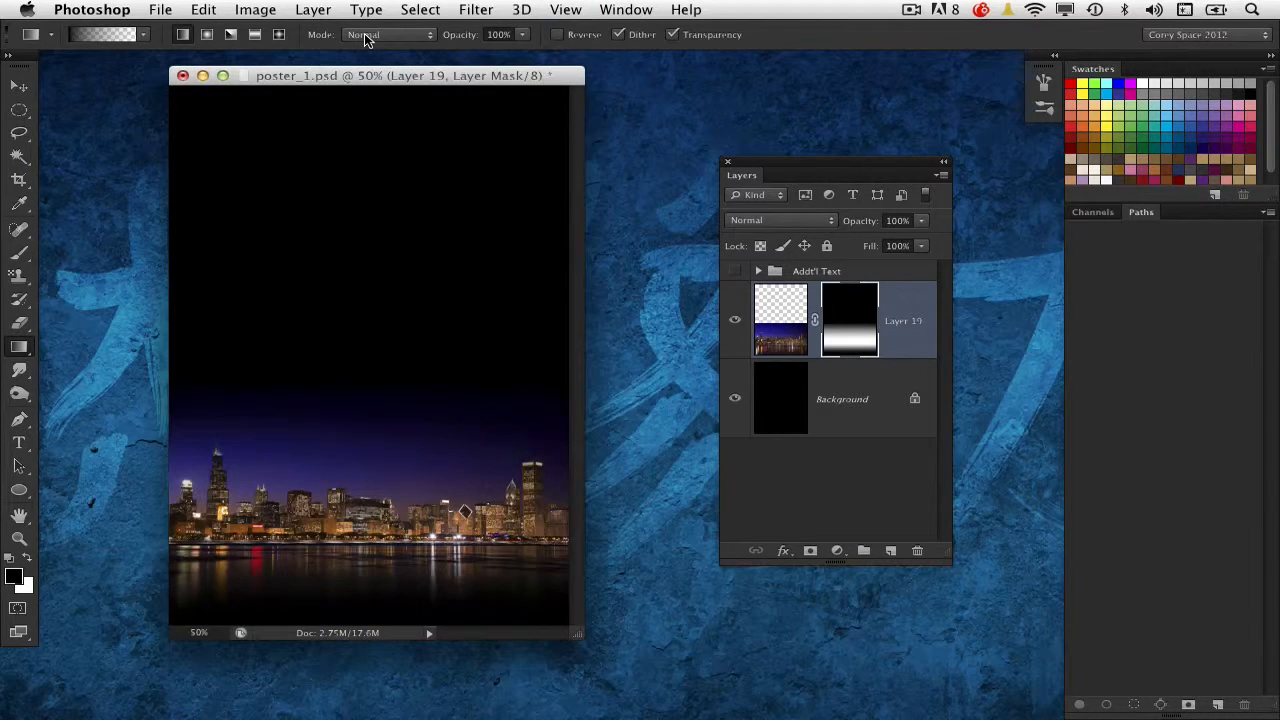
mouse_move(786, 706)
click(838, 706)
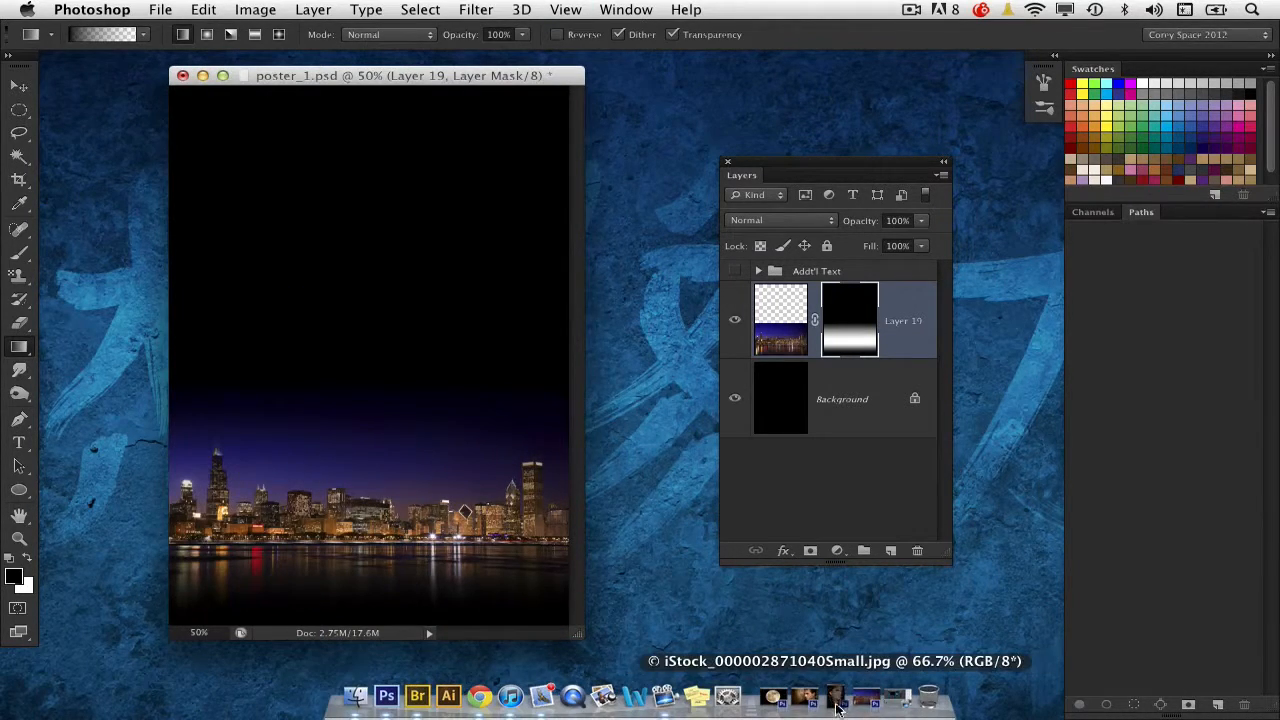
click(19, 86)
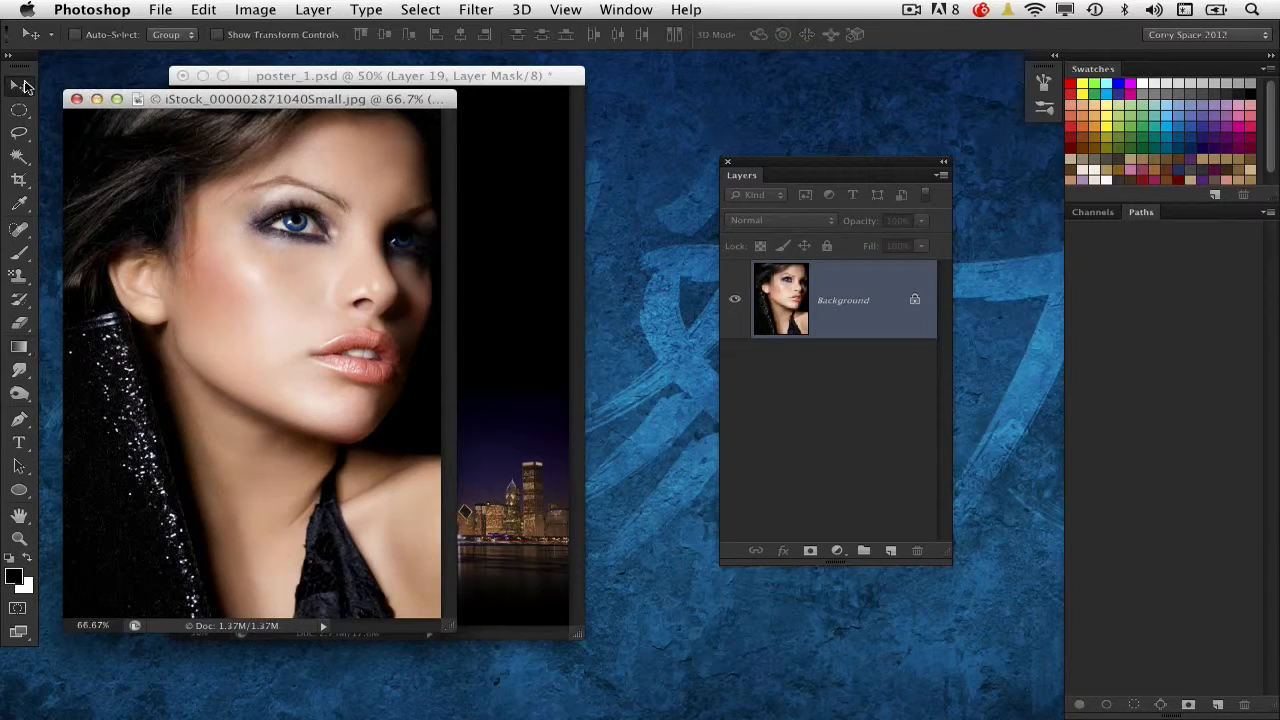
drag(208, 105, 760, 116)
drag(745, 167, 1057, 226)
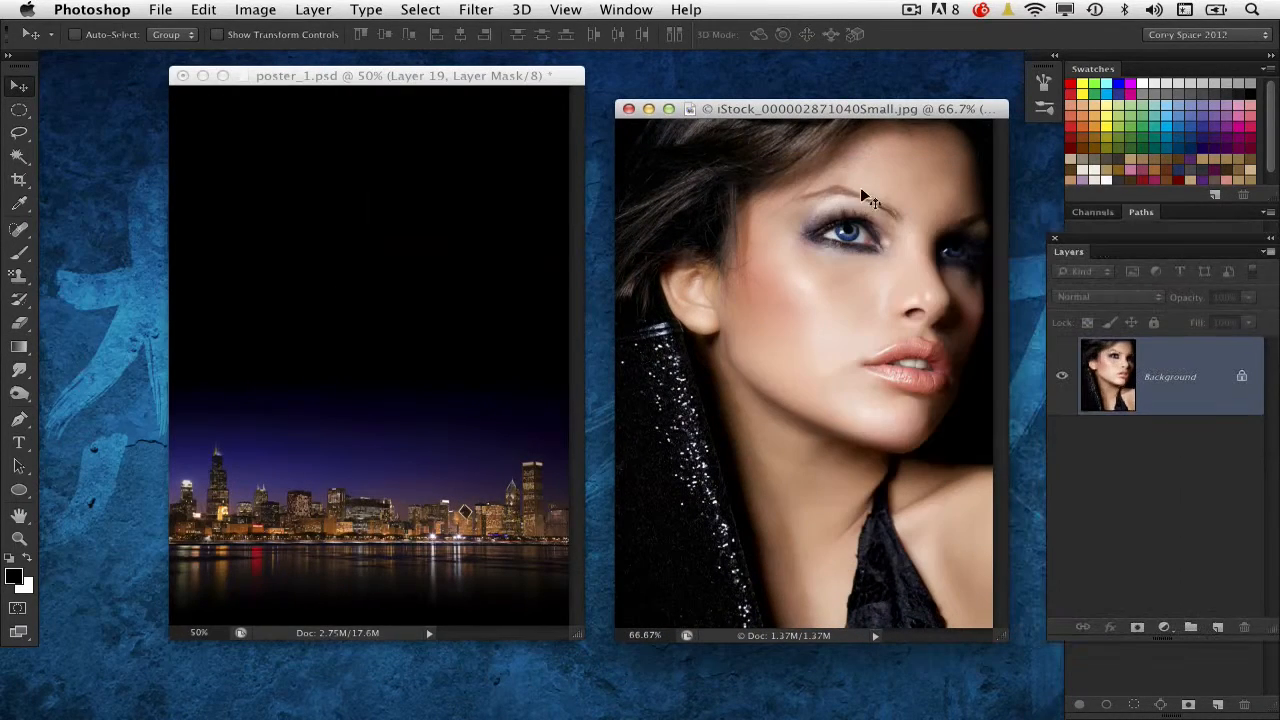
drag(778, 325, 480, 307)
Scale the woman's portrait to about 80% in the poster's upper right area and minimise its source photo
key(ctrl+t)
drag(278, 500, 345, 430)
drag(459, 362, 450, 373)
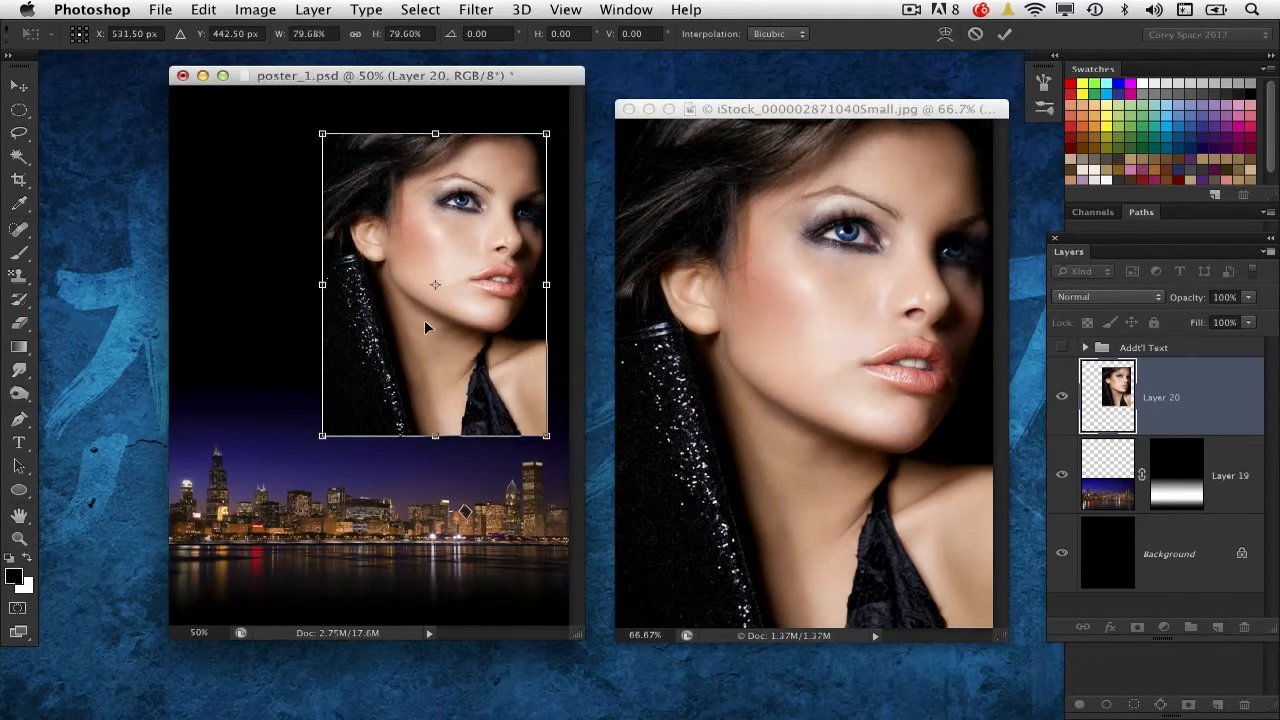
key(Return)
click(673, 110)
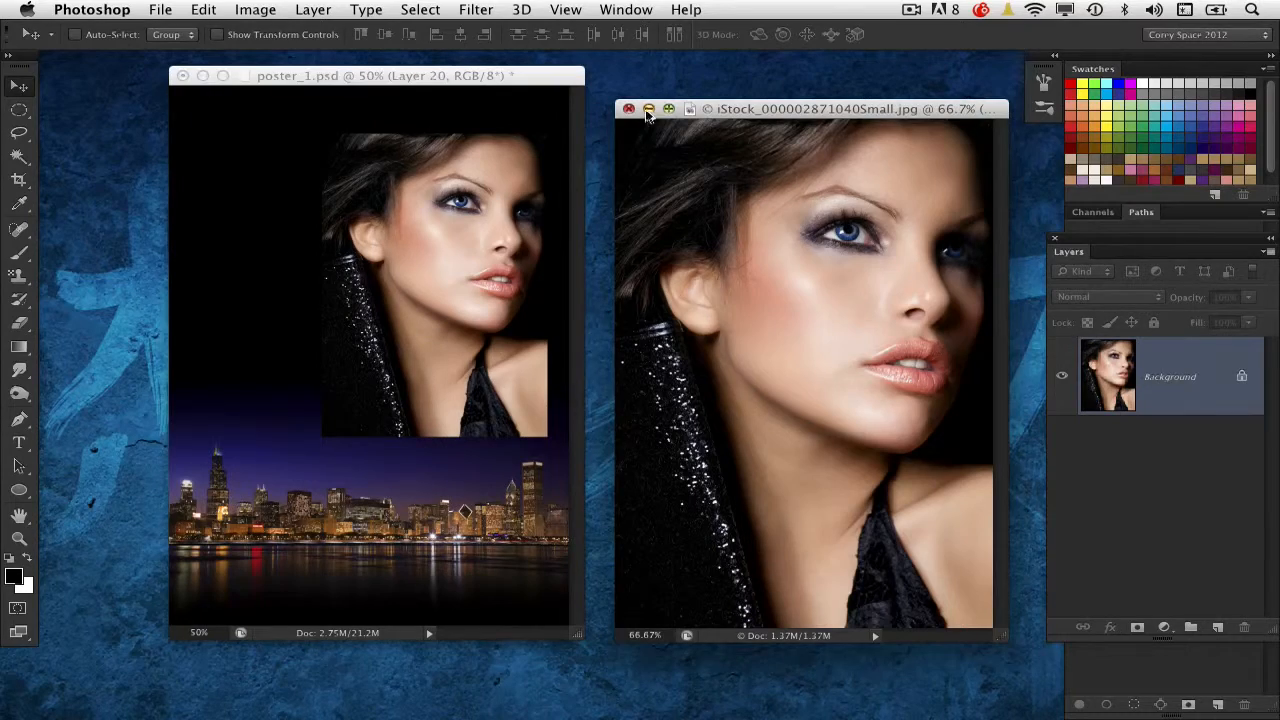
click(648, 109)
mouse_move(731, 717)
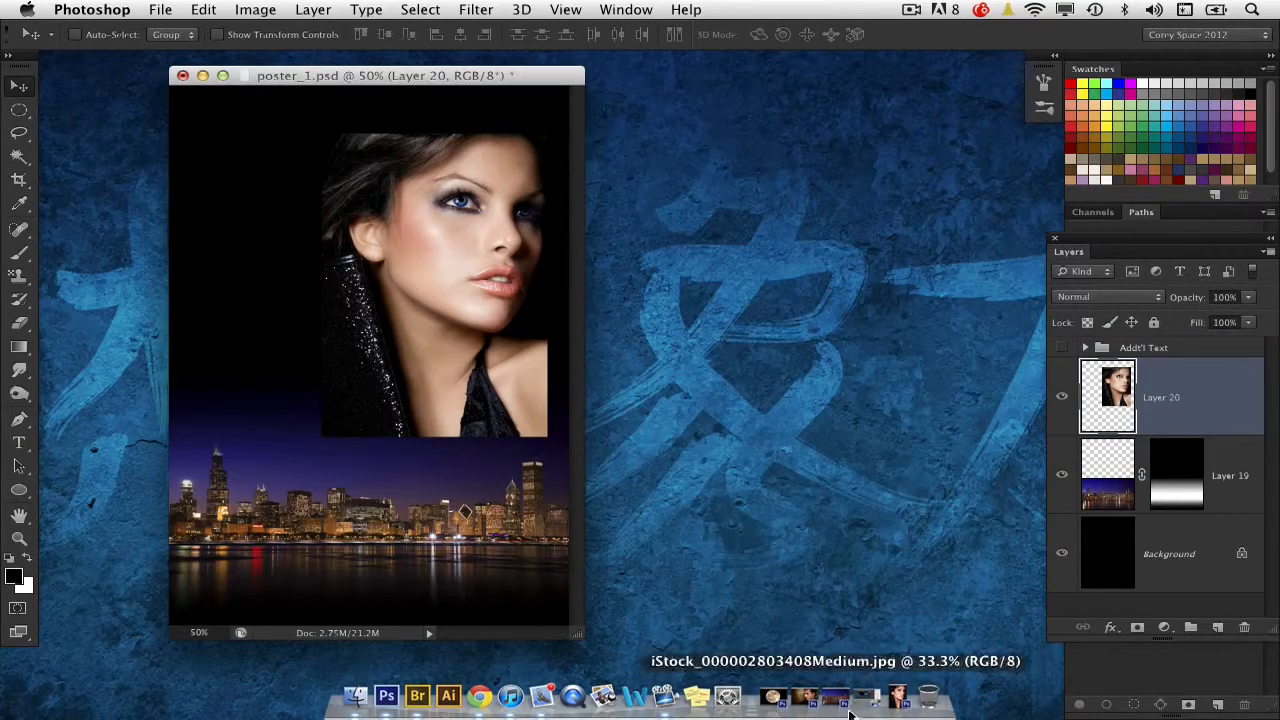
click(795, 703)
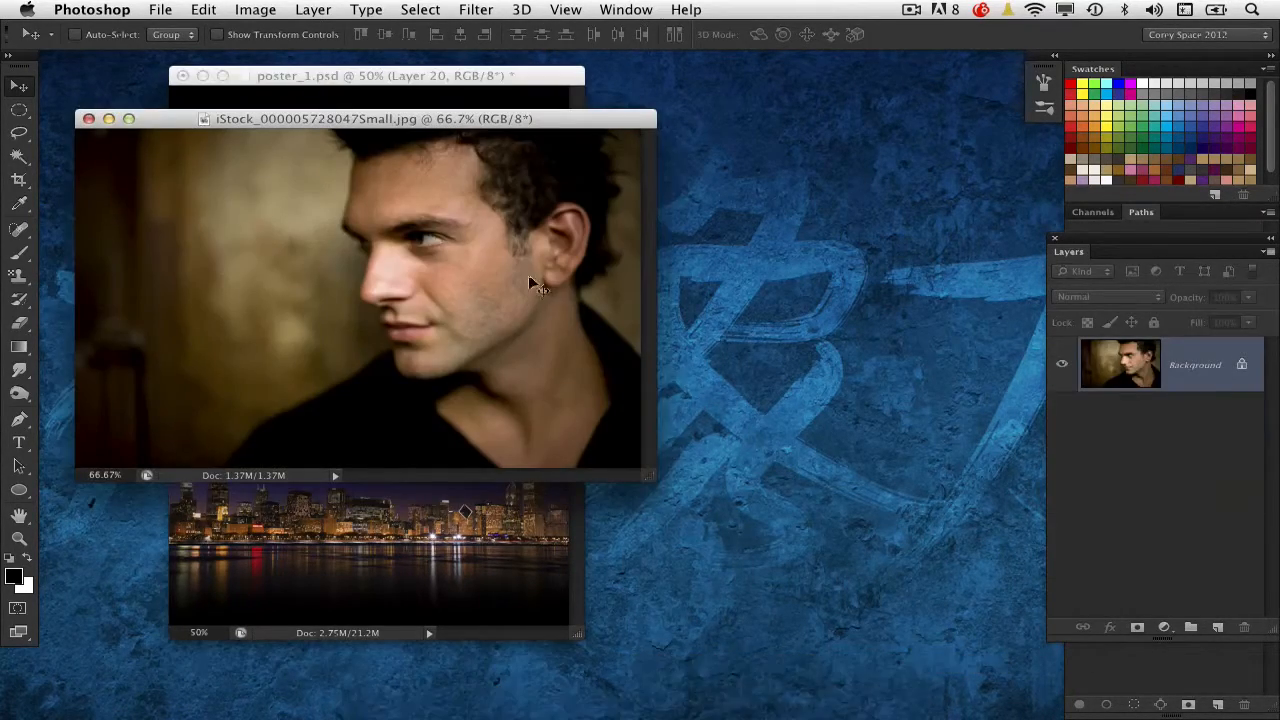
drag(457, 121, 249, 214)
super+click(455, 257)
drag(475, 283, 486, 328)
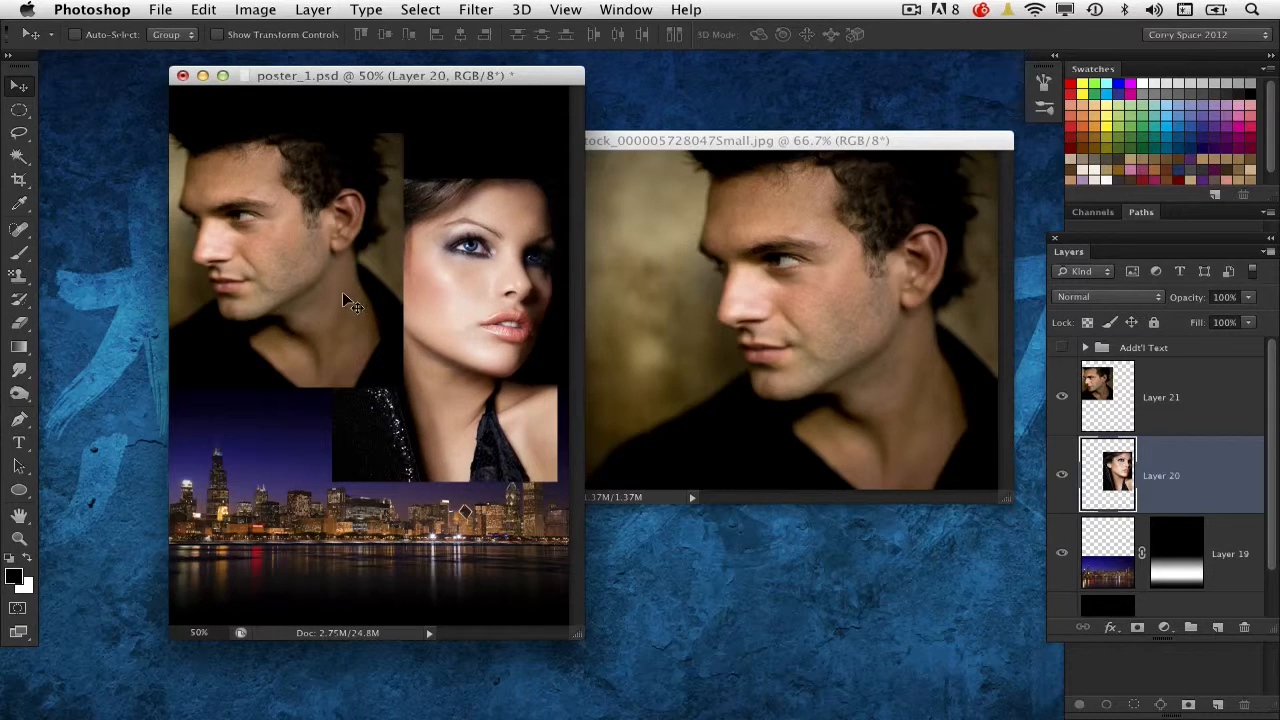
Minimise the man's source photo and move the poster window slightly to the right
click(649, 151)
click(447, 141)
drag(502, 79, 566, 85)
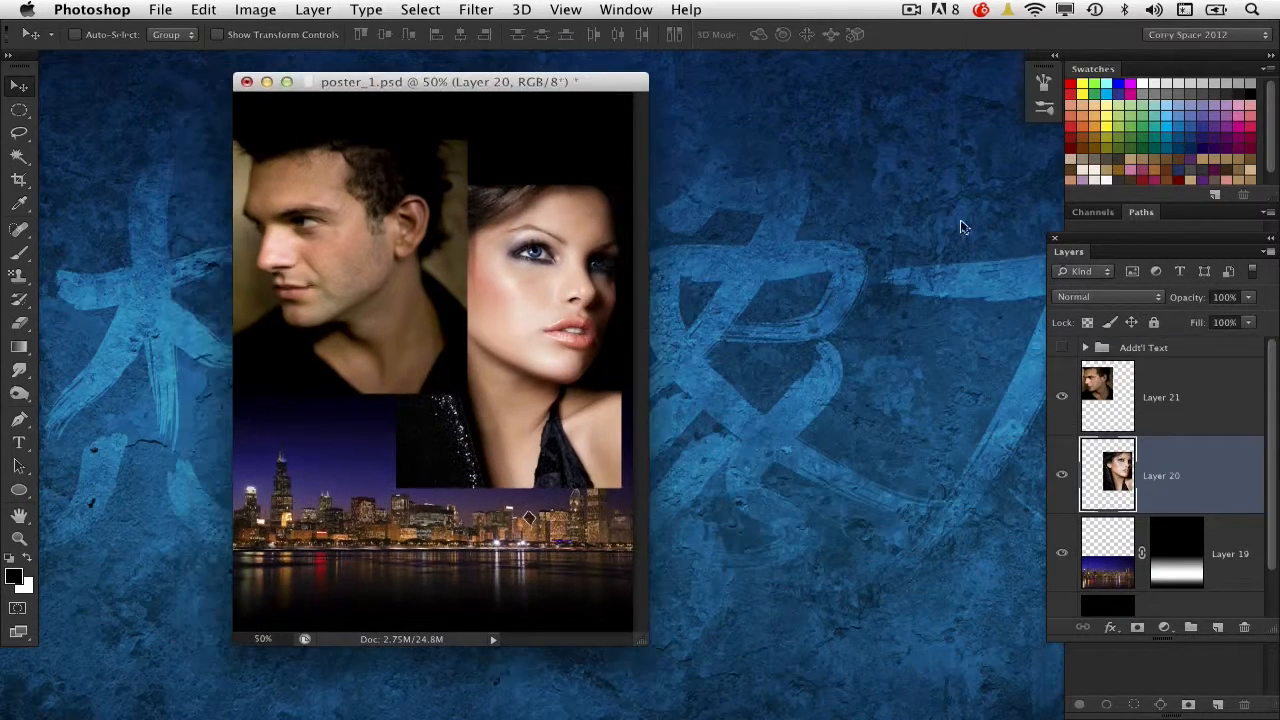
Hide the man's portrait layer and add a layer mask to the woman's layer, with the Layers panel beside the poster
click(1121, 416)
click(1063, 396)
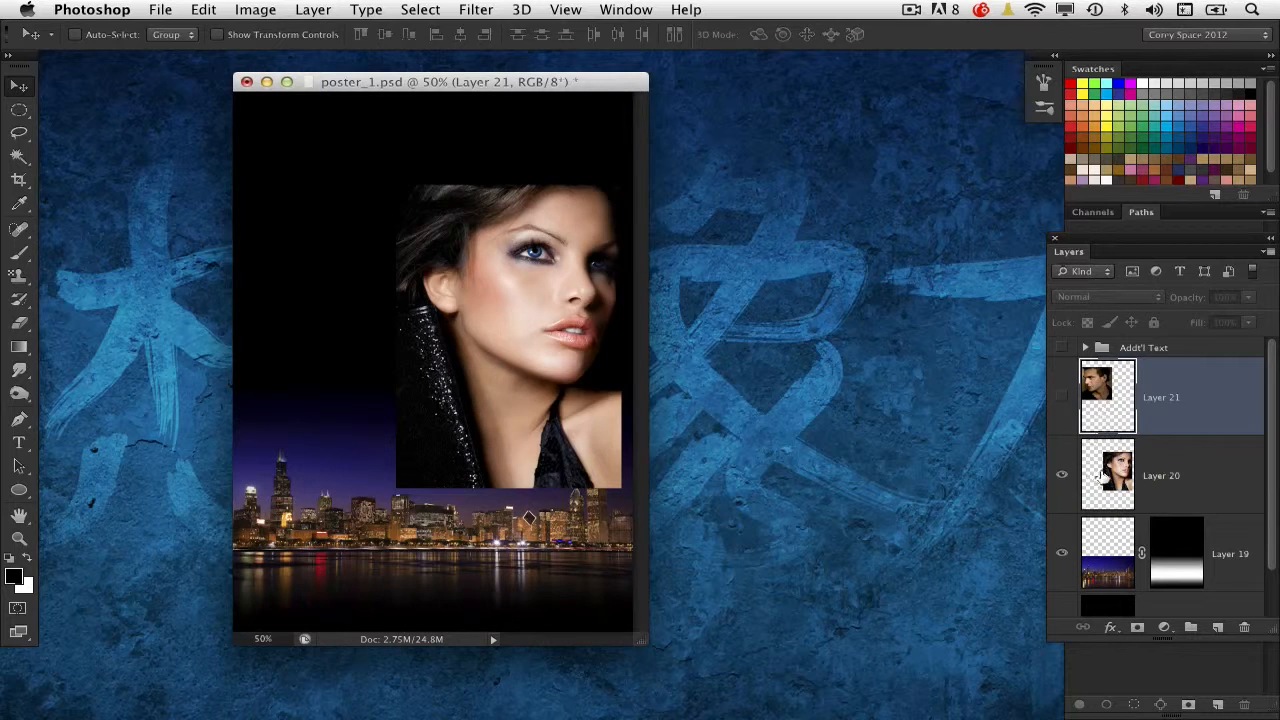
drag(1086, 240, 757, 104)
click(845, 345)
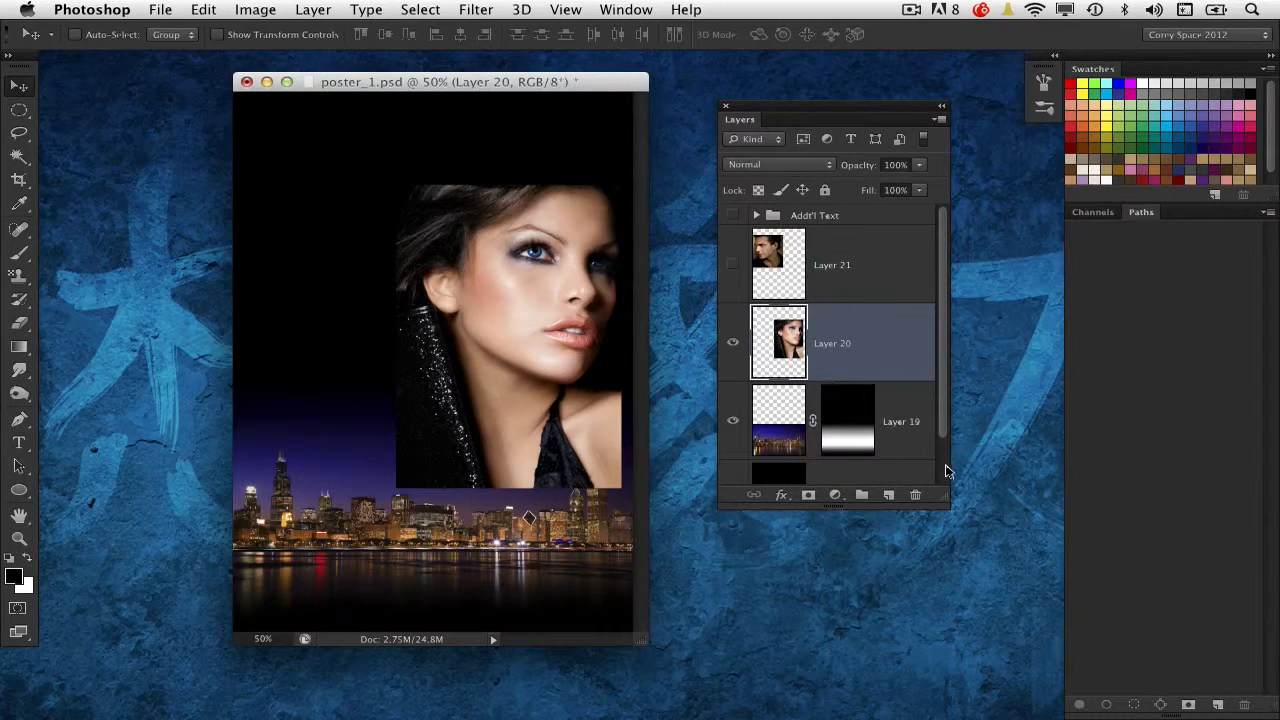
drag(950, 500, 988, 500)
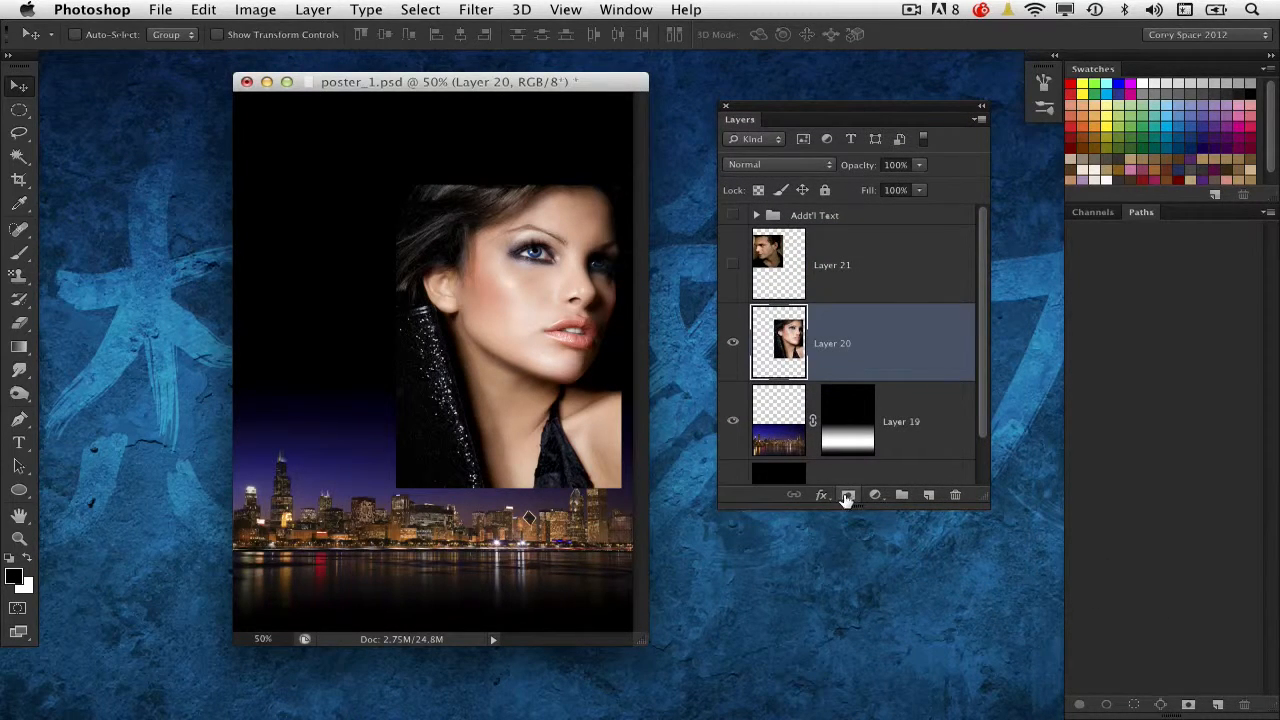
click(848, 495)
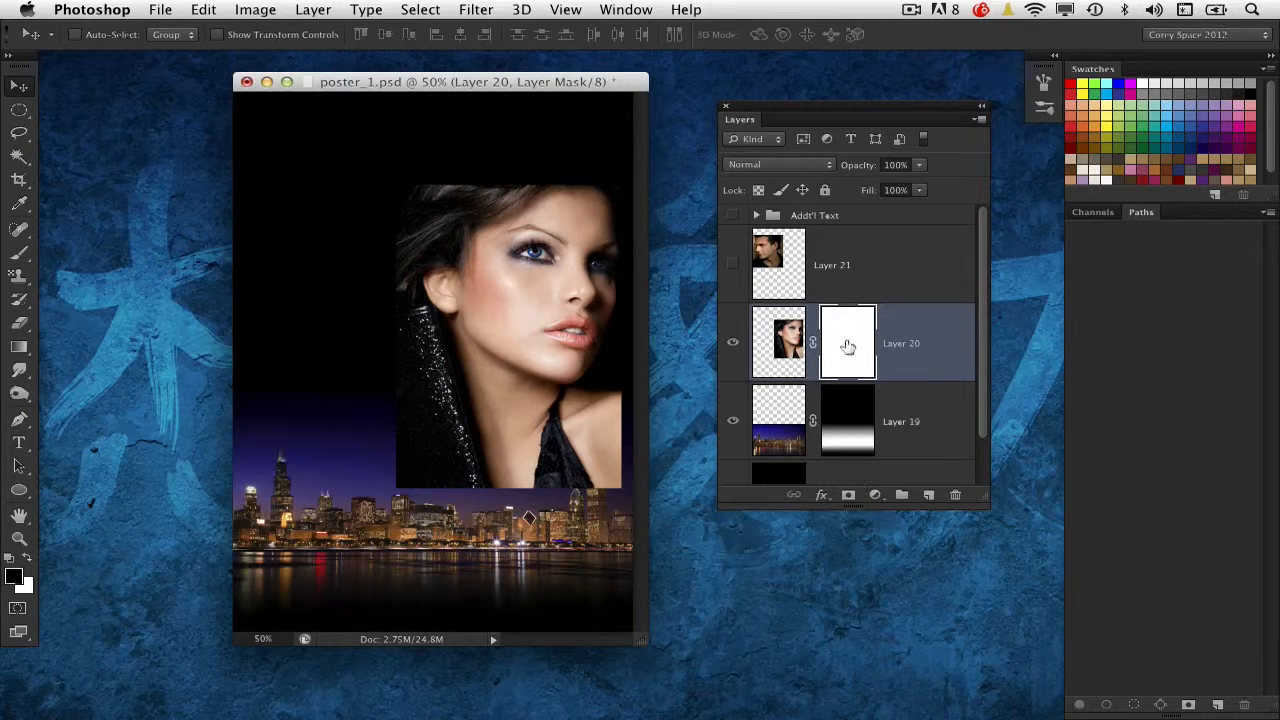
Fade the woman's bottom, left, top and lower-right edges with black-to-transparent gradients on her mask, then nudge the portrait left
click(19, 346)
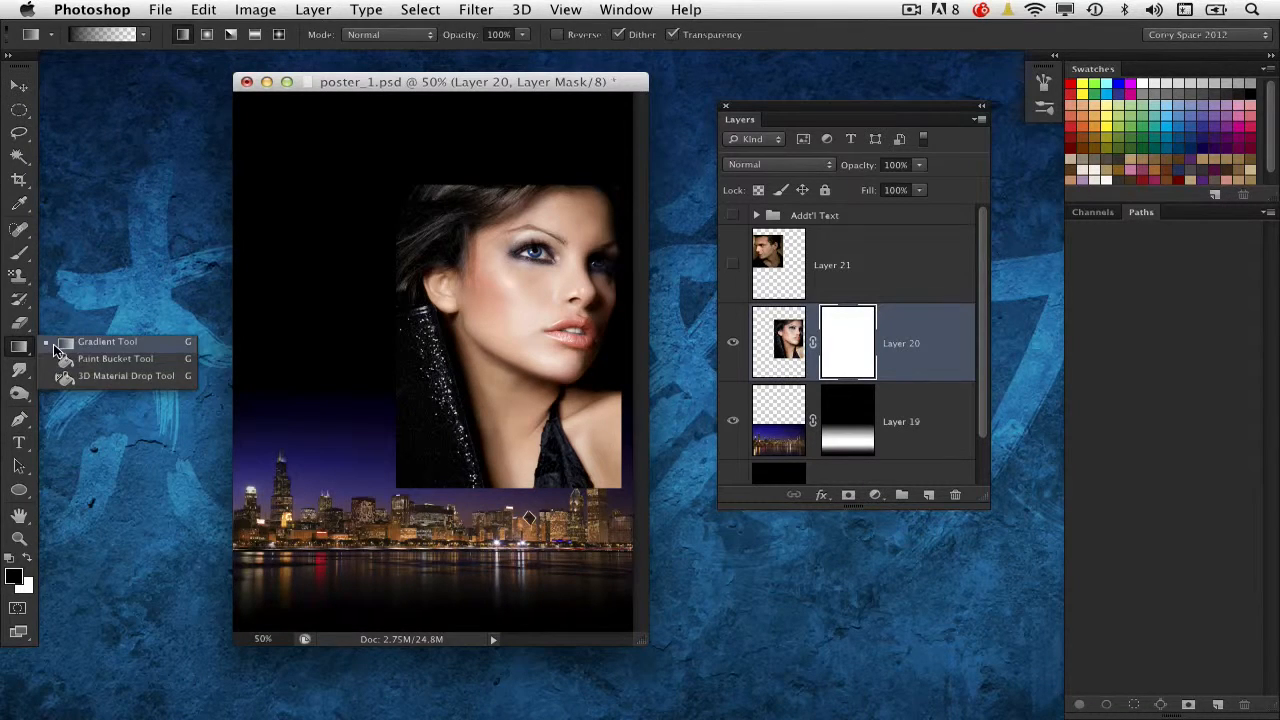
click(60, 346)
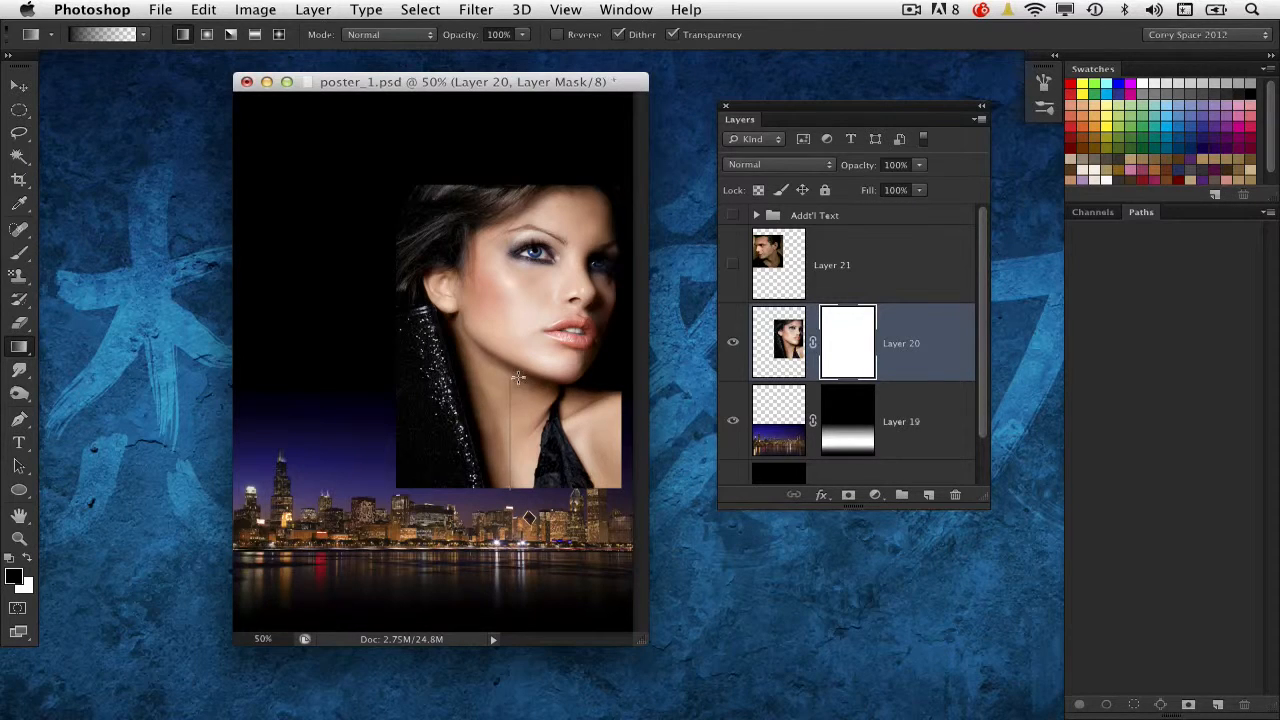
drag(518, 377, 530, 375)
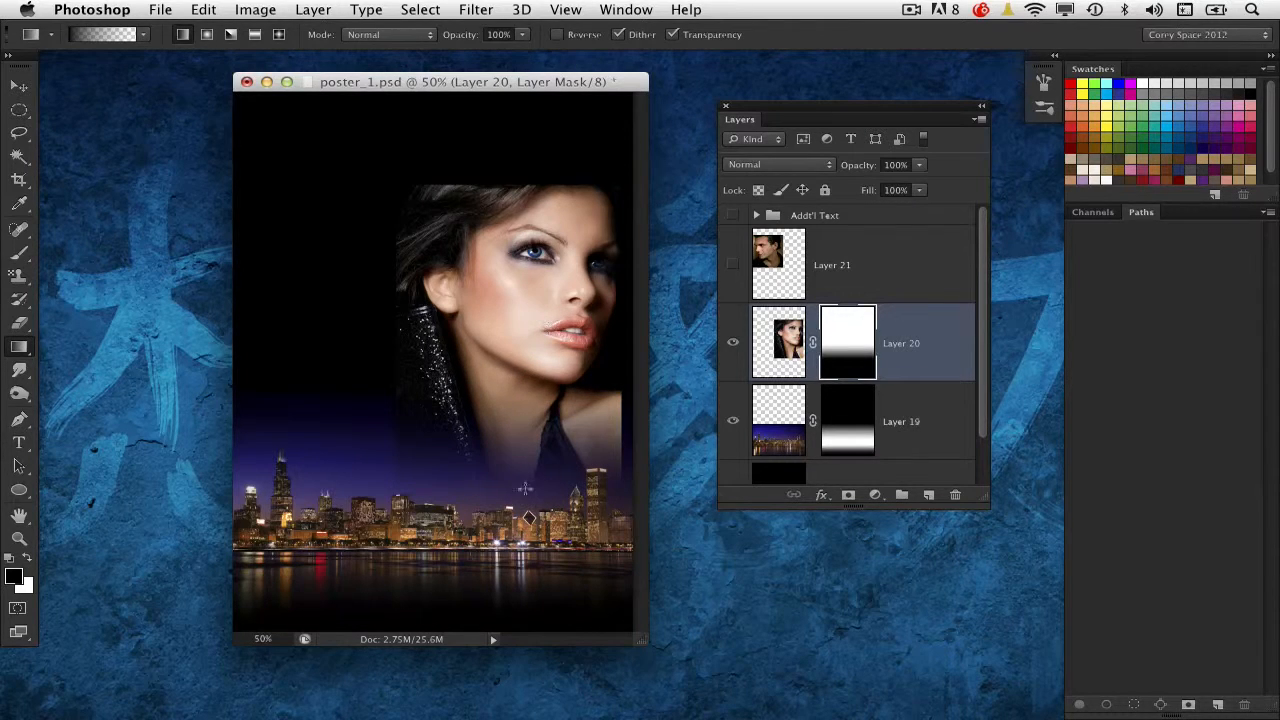
drag(408, 380, 512, 376)
drag(518, 189, 517, 255)
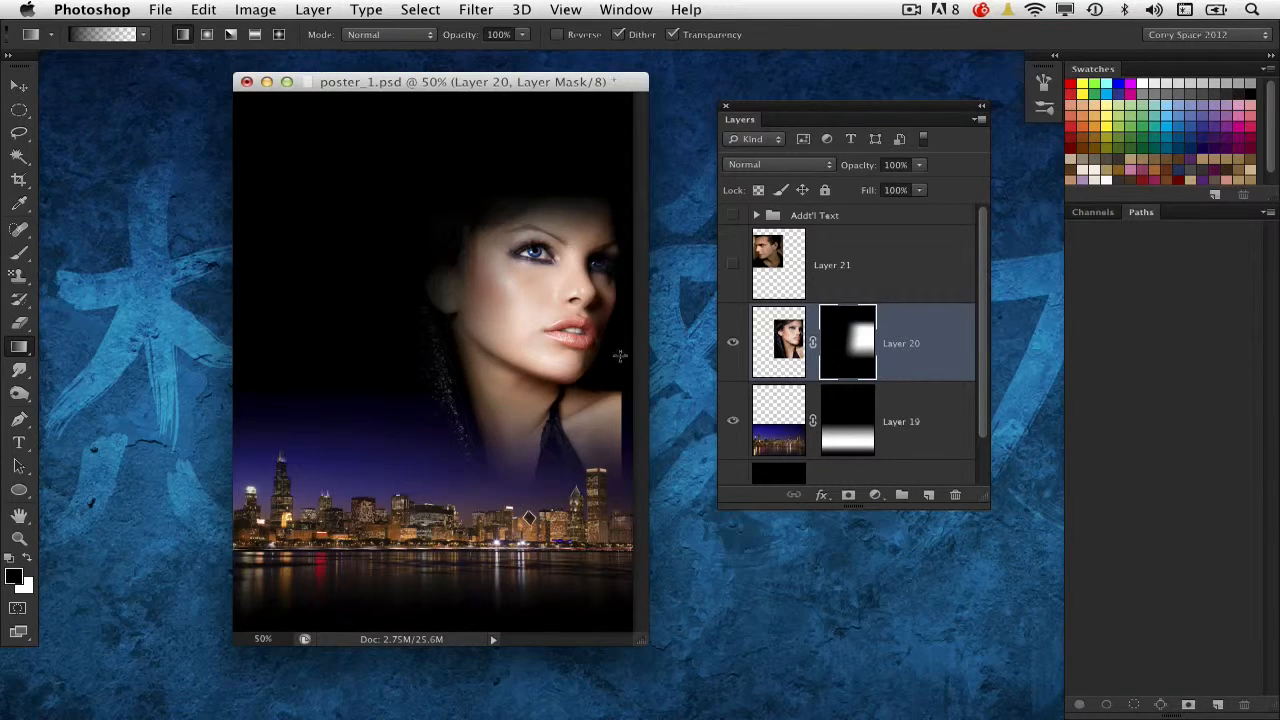
drag(617, 374, 617, 374)
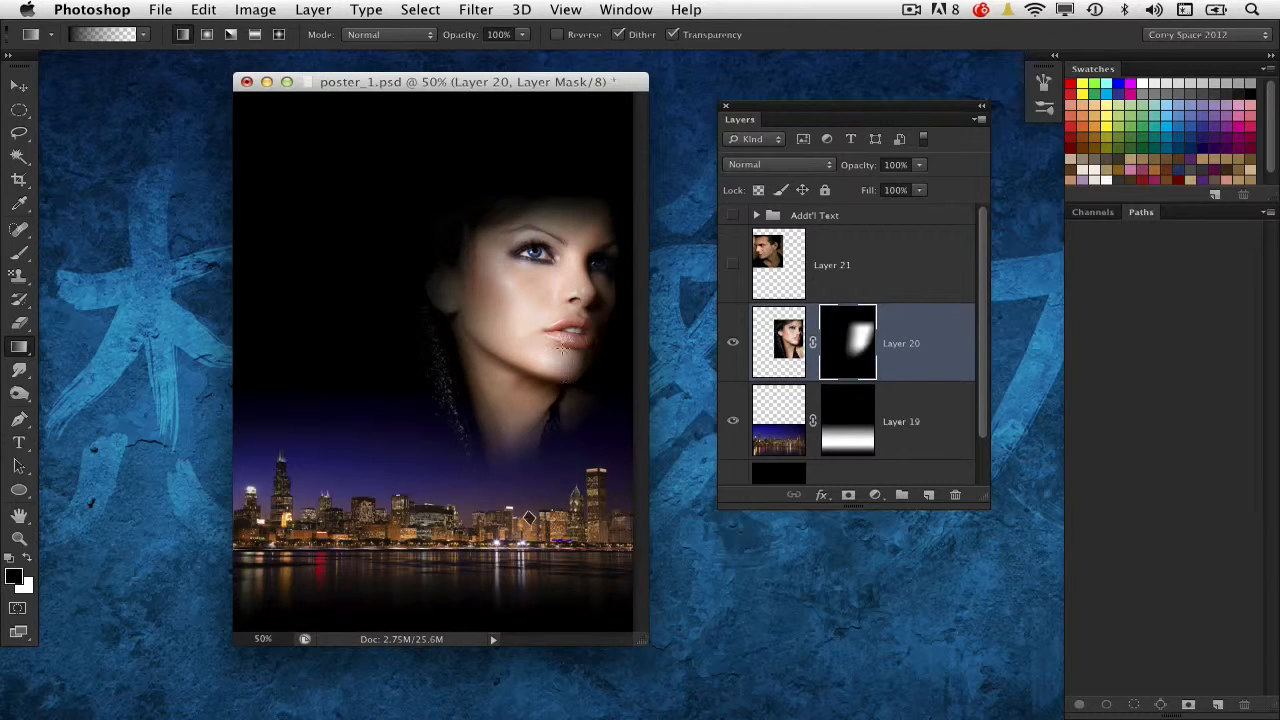
key(v)
drag(490, 297, 512, 318)
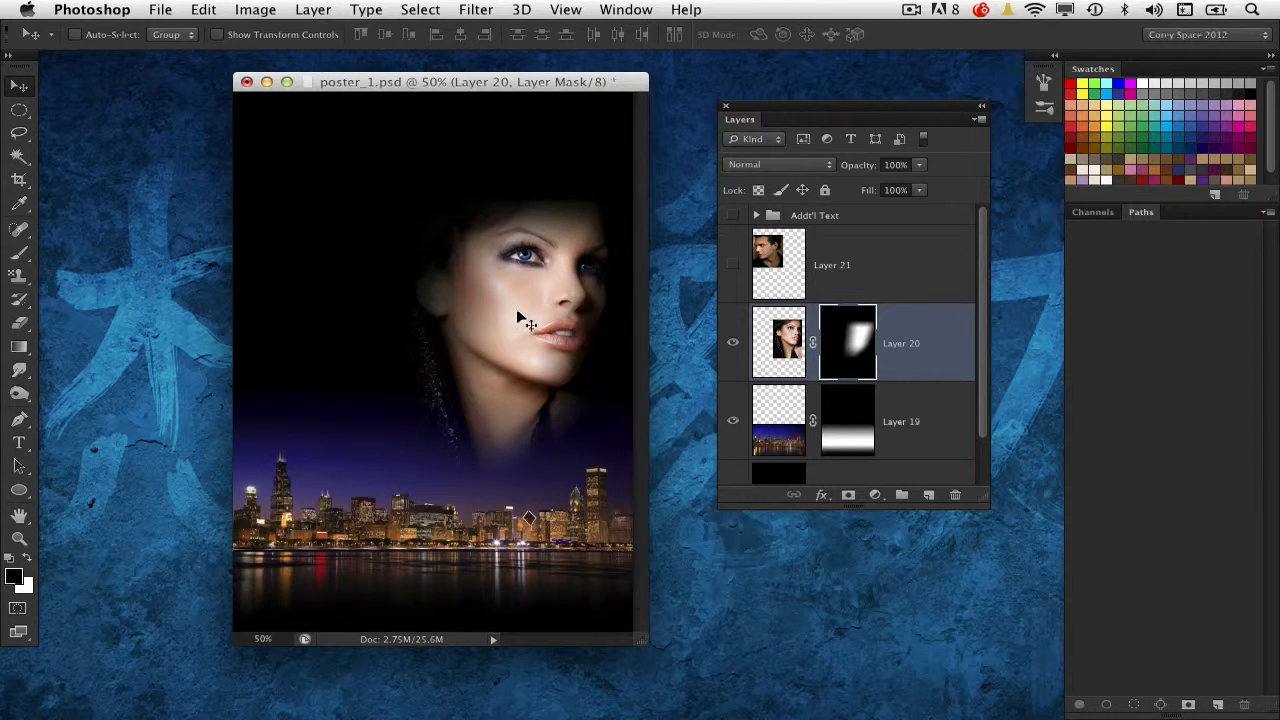
Show the man's portrait layer, add a layer mask to it and activate the Gradient tool
click(733, 265)
click(786, 259)
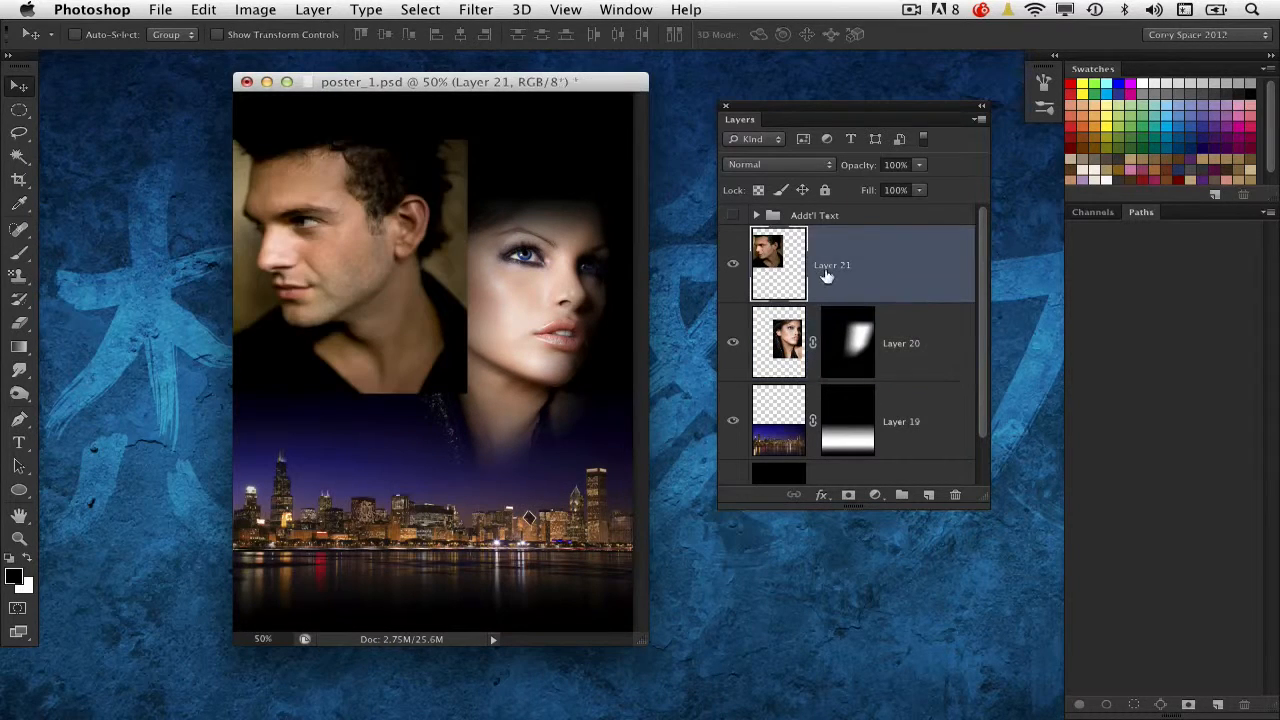
click(848, 494)
click(19, 346)
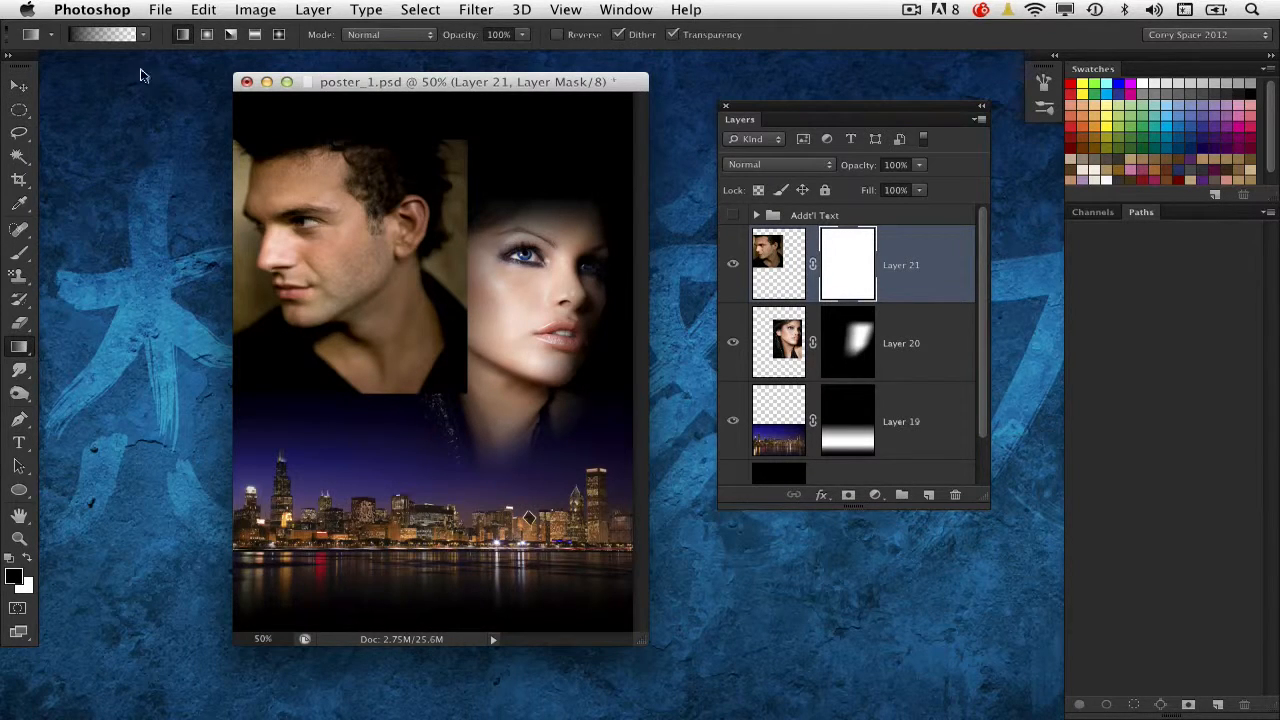
Fade the man's portrait on all sides by drawing black-to-transparent gradients inward from its edges and corners on his mask
drag(344, 387, 346, 316)
drag(457, 262, 386, 256)
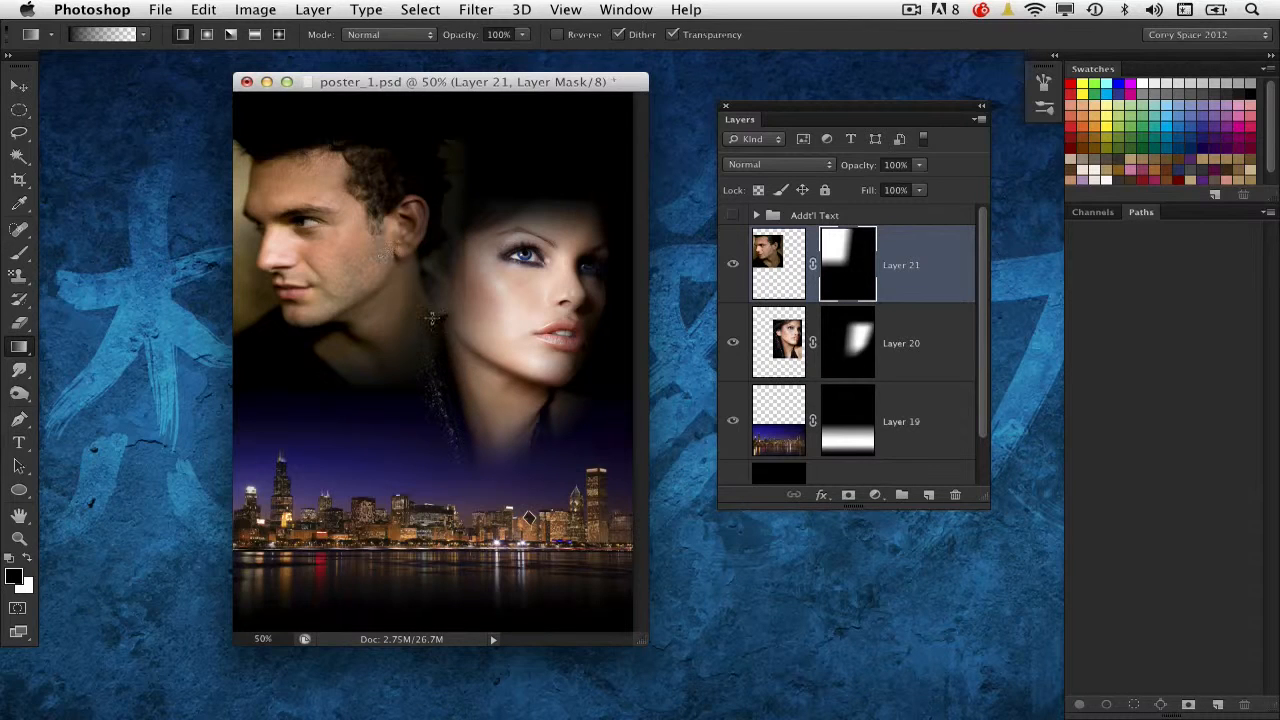
drag(432, 318, 388, 287)
drag(354, 126, 331, 221)
drag(459, 214, 399, 193)
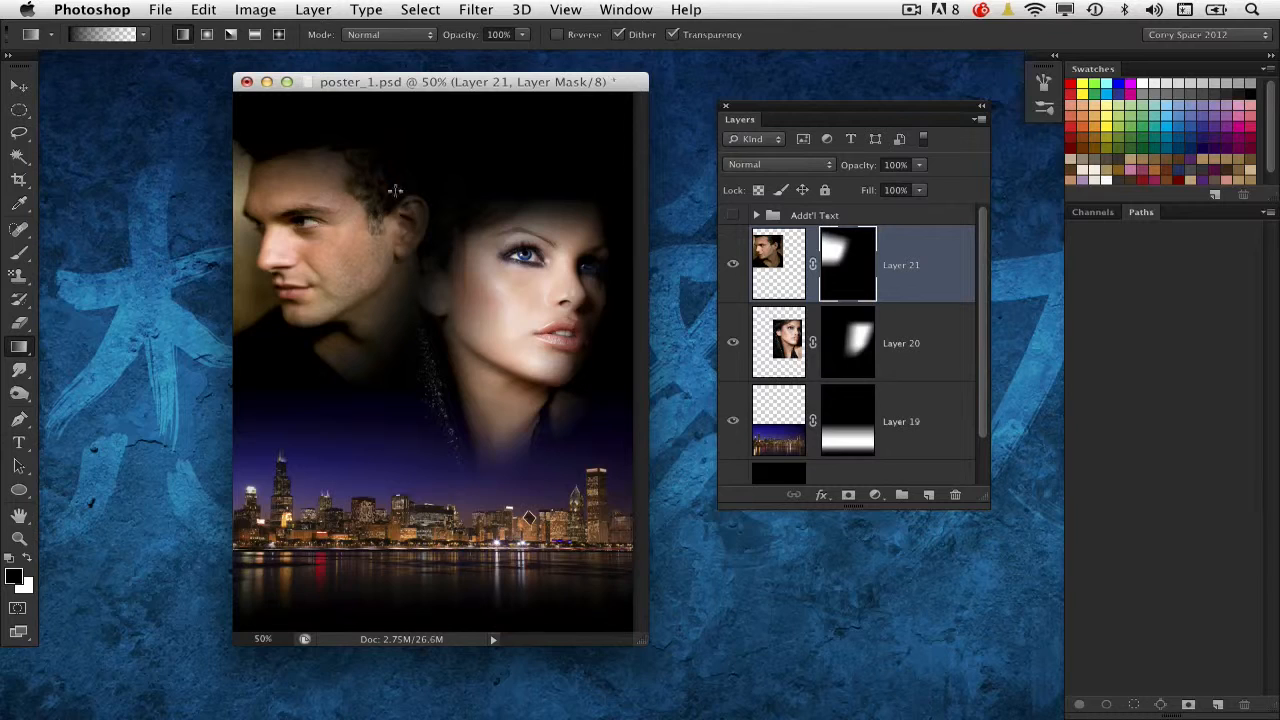
drag(240, 321, 305, 312)
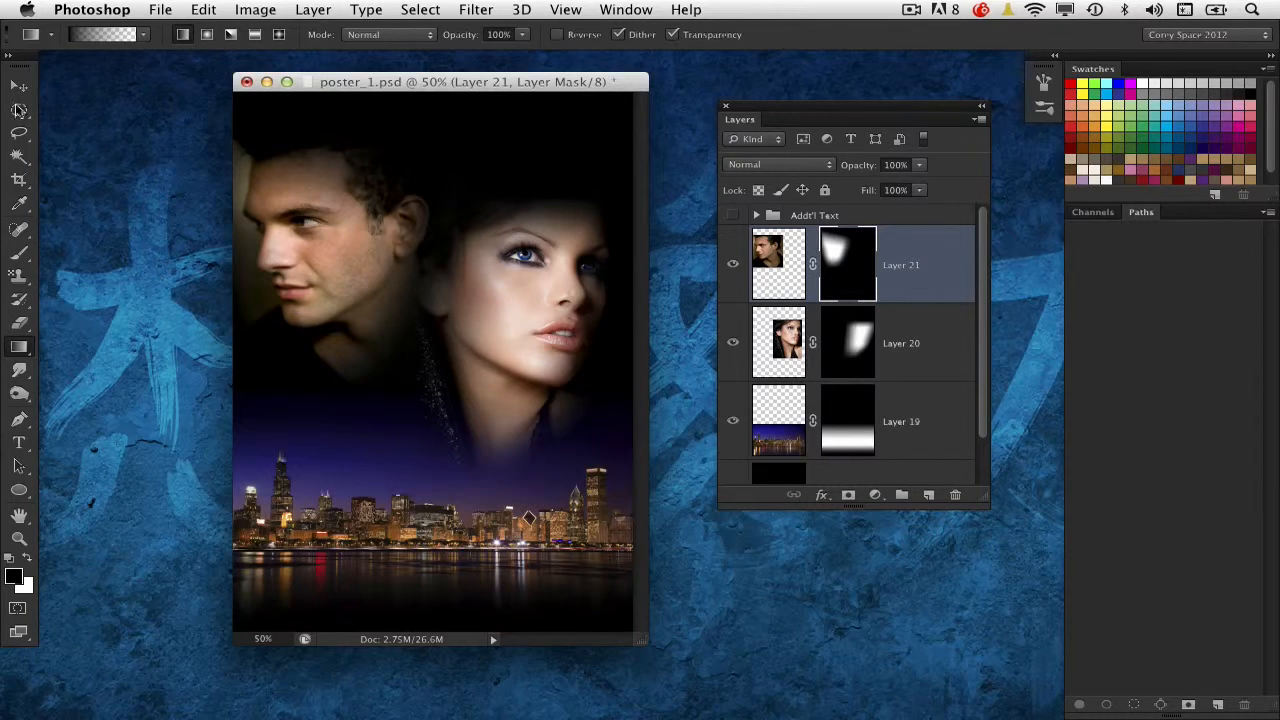
Move the man's portrait up slightly and shift the woman's portrait slightly right with the Move tool
key(v)
drag(352, 275, 350, 262)
mouse_move(531, 305)
mouse_down()
mouse_move(541, 325)
mouse_move(533, 317)
mouse_up()
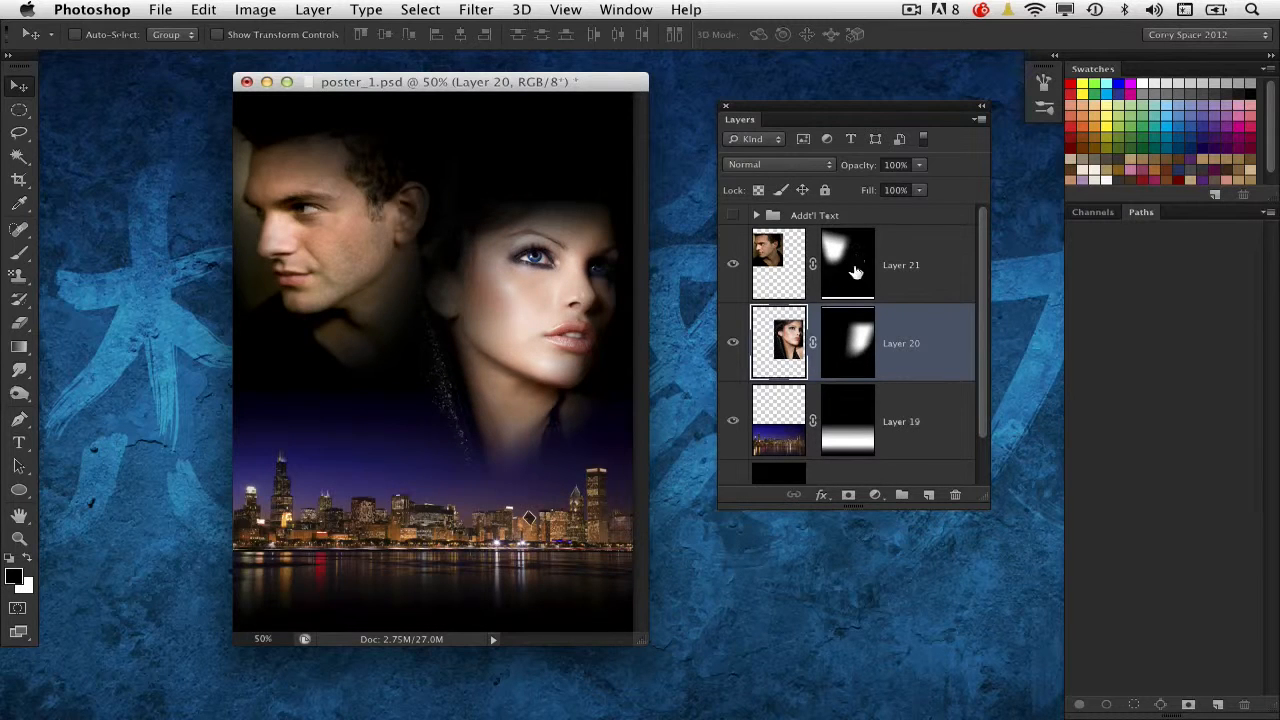
Delete the layer mask from the man's portrait layer, then undo the deletion
drag(847, 265, 955, 495)
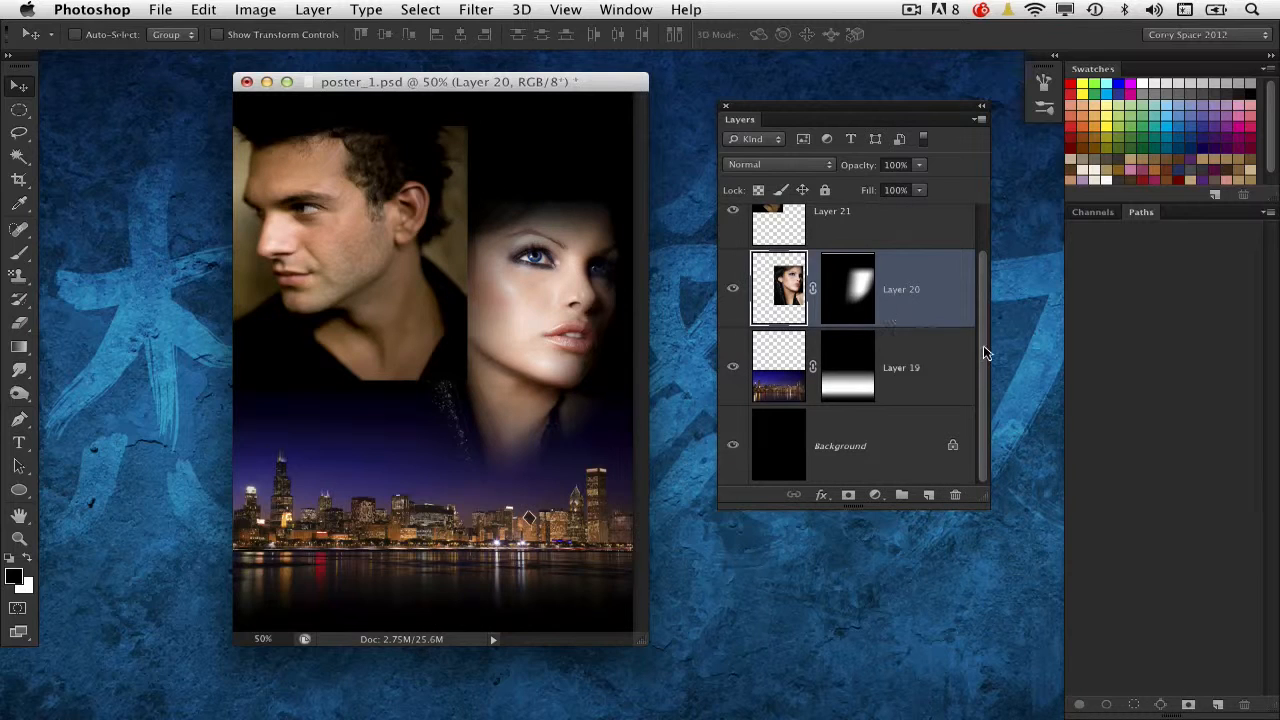
scroll(985, 350, up, 2)
key(super+z)
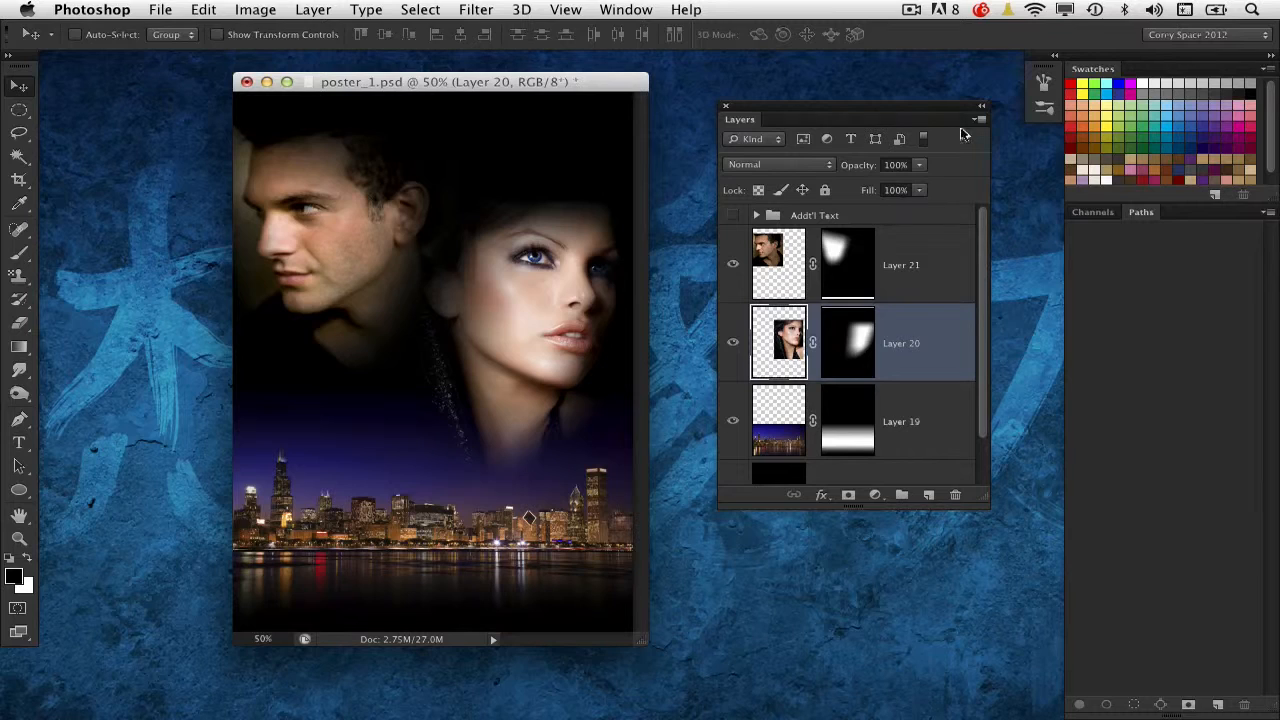
Display the man's layer mask on its own and paint a black brush stroke across its white area
alt+click(843, 266)
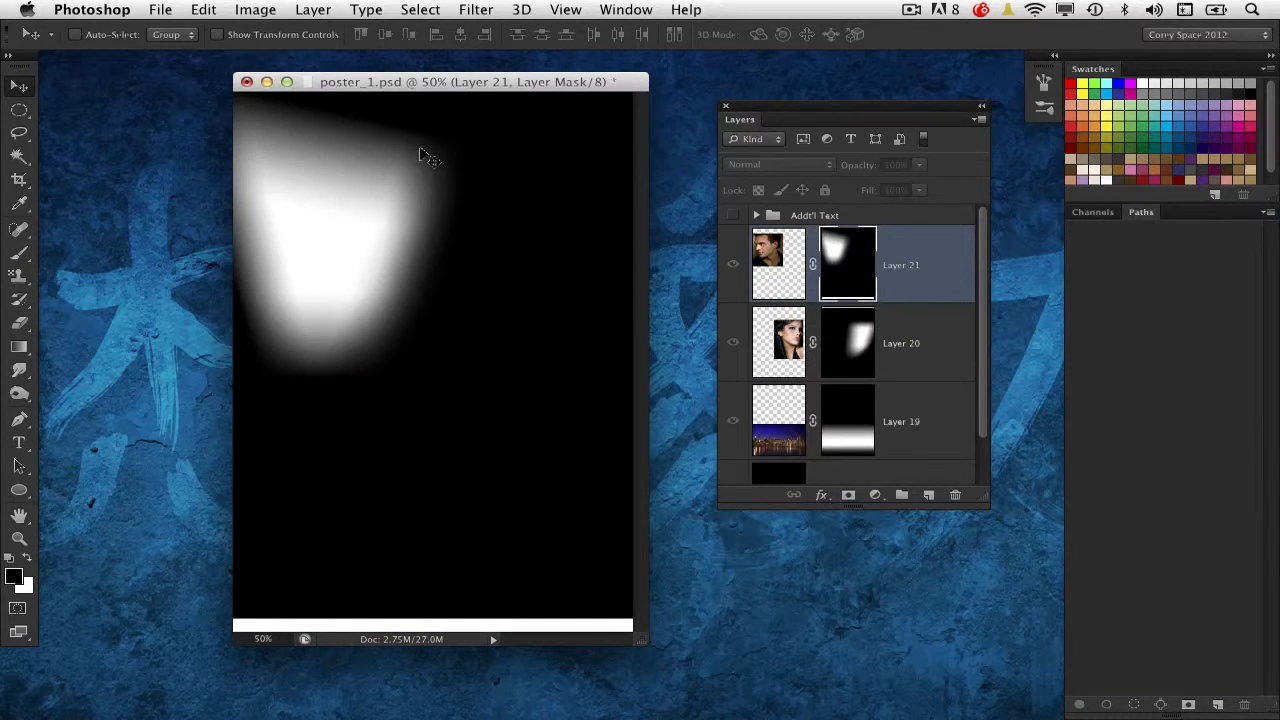
key(b)
mouse_move(378, 265)
mouse_down()
mouse_move(345, 300)
mouse_move(318, 258)
mouse_move(310, 192)
mouse_up()
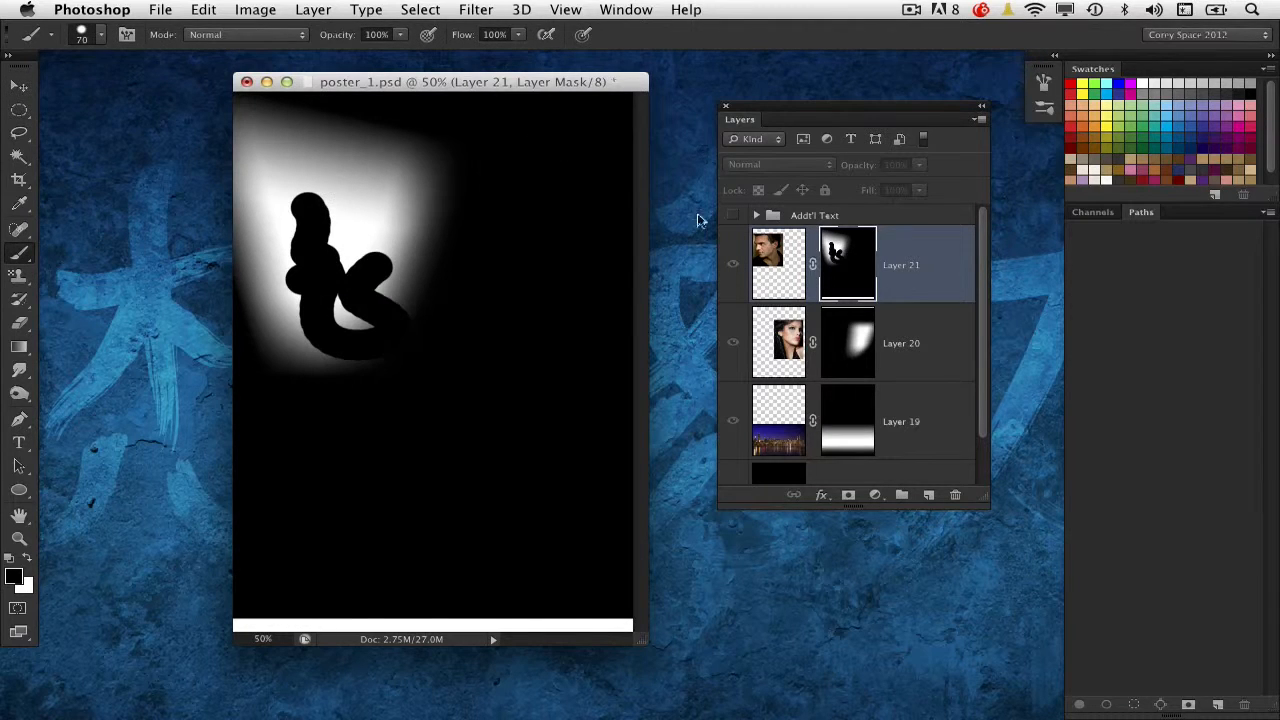
alt+click(855, 275)
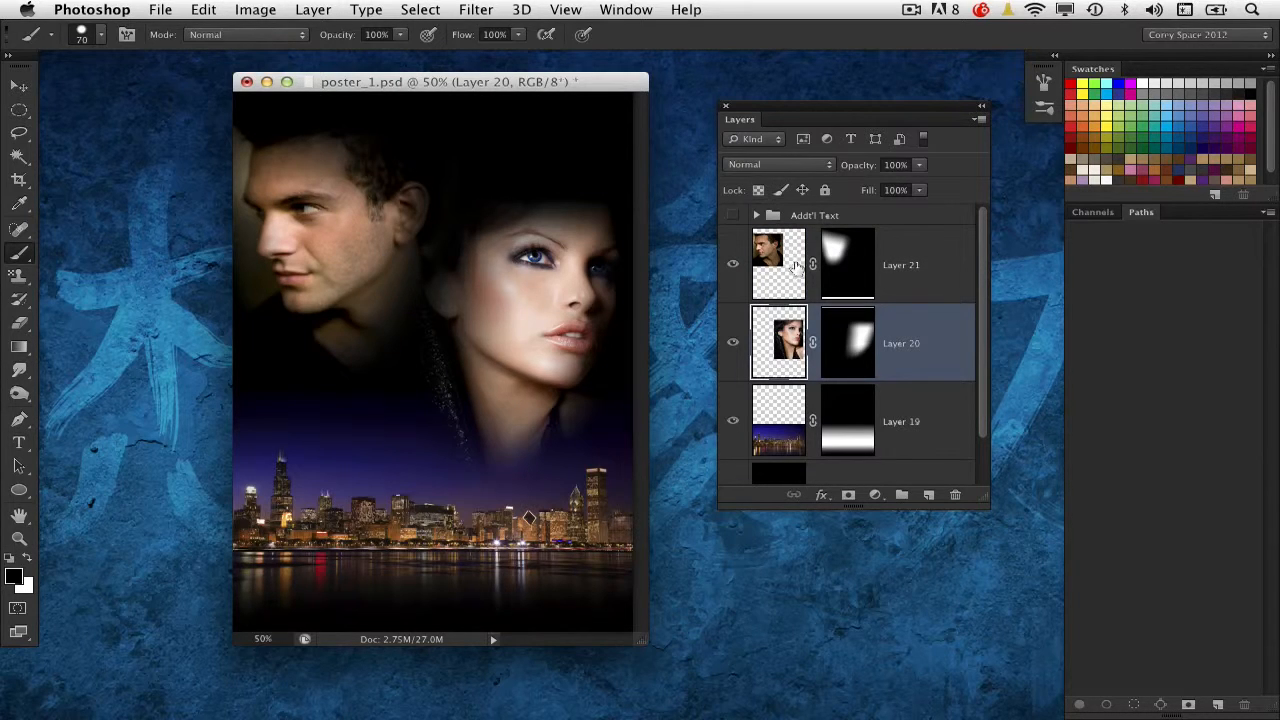
Scale the man's portrait down to about 96% and shift it slightly right and up
click(25, 84)
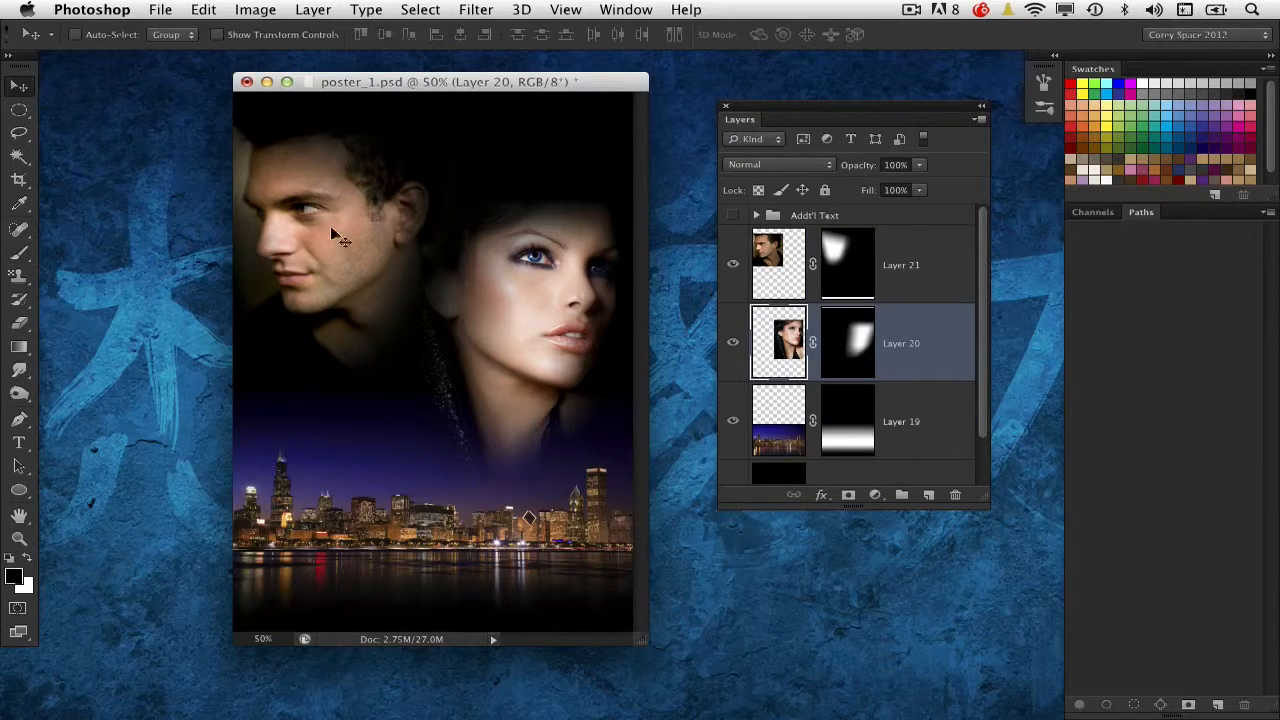
super+click(302, 212)
key(super+t)
drag(466, 374, 452, 366)
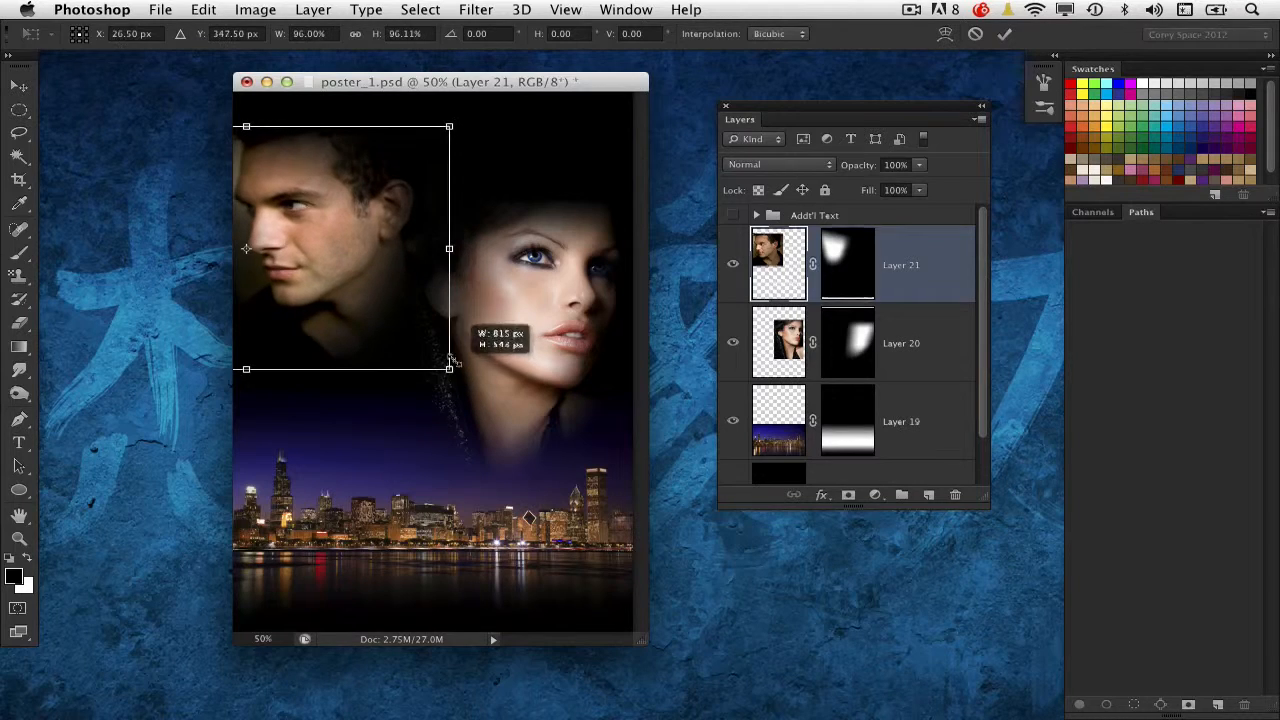
key(Return)
drag(392, 272, 404, 266)
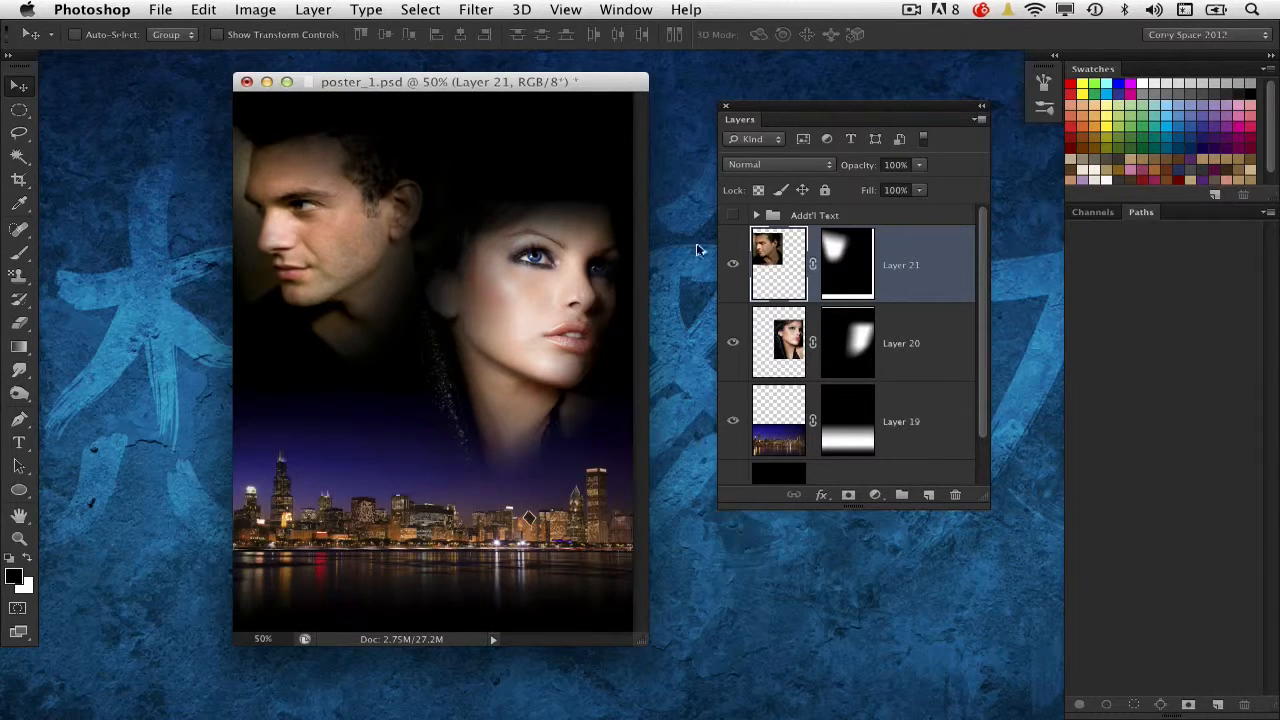
Disable and re-enable the man's layer mask to compare, and nudge his portrait slightly right and down
shift+click(843, 279)
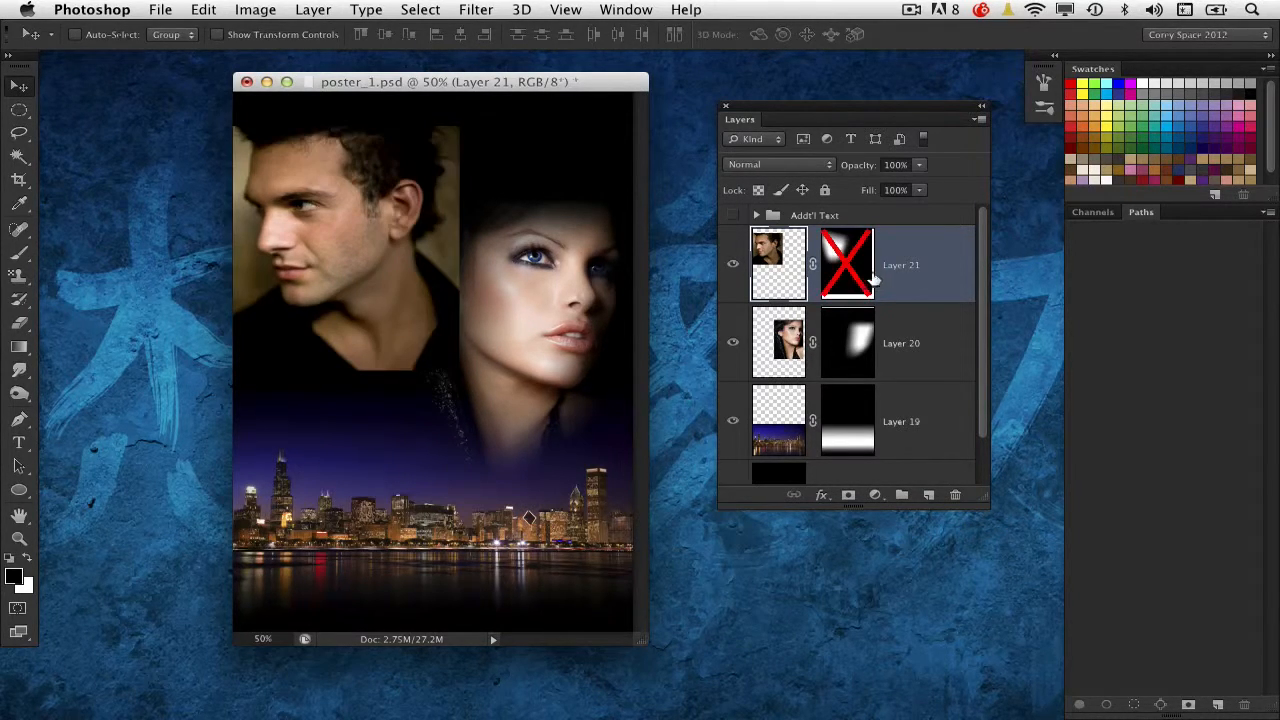
shift+click(856, 282)
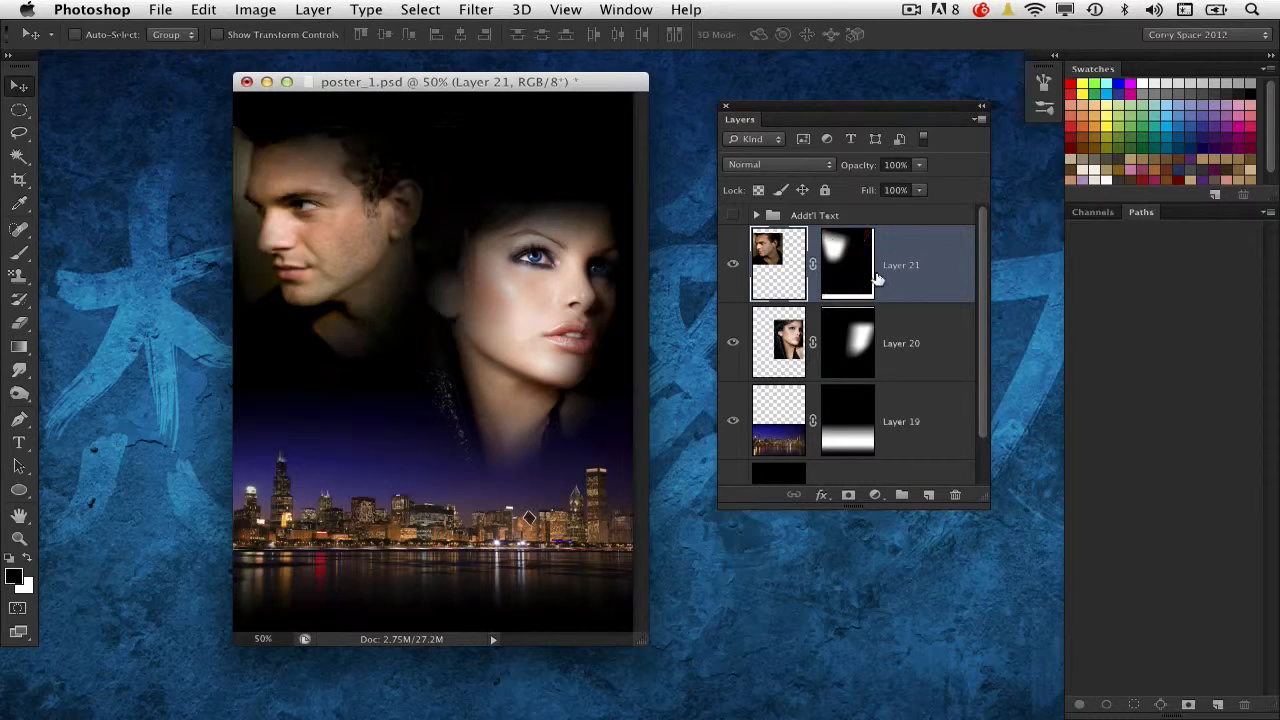
drag(373, 236, 373, 252)
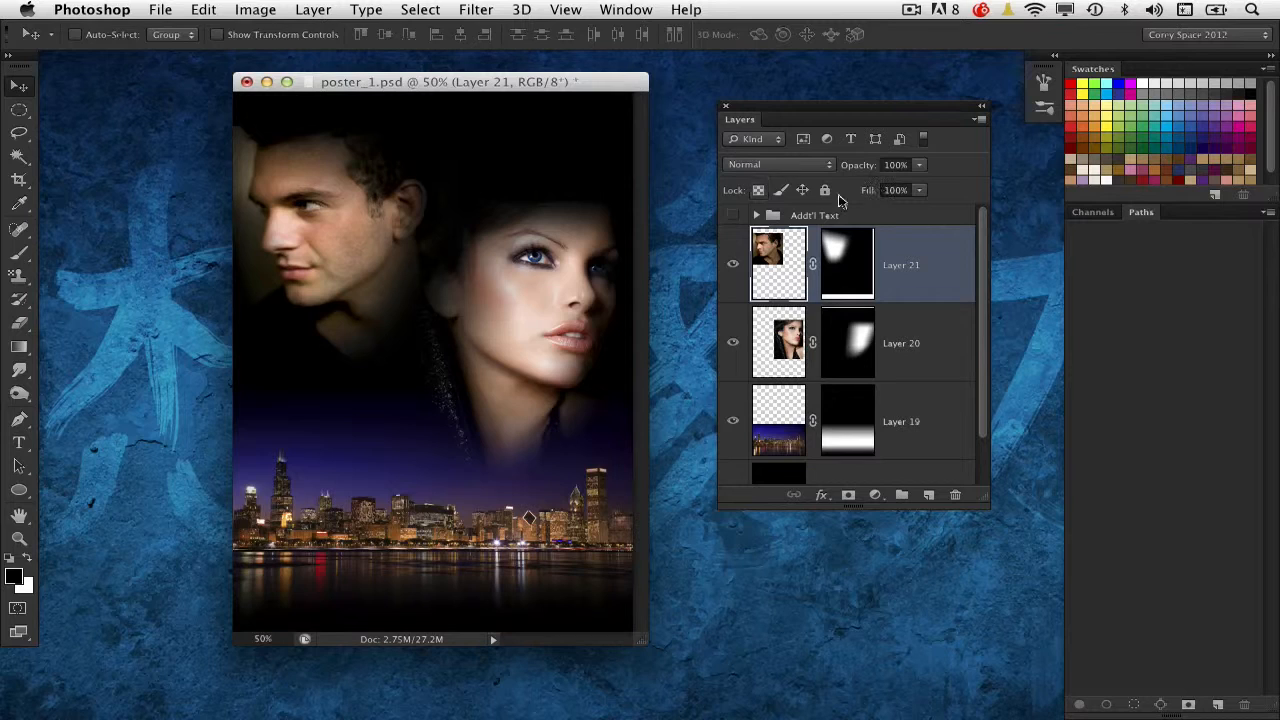
Show the Addt'l Text group, and move the woman's portrait up and scale it down slightly above the title
click(732, 215)
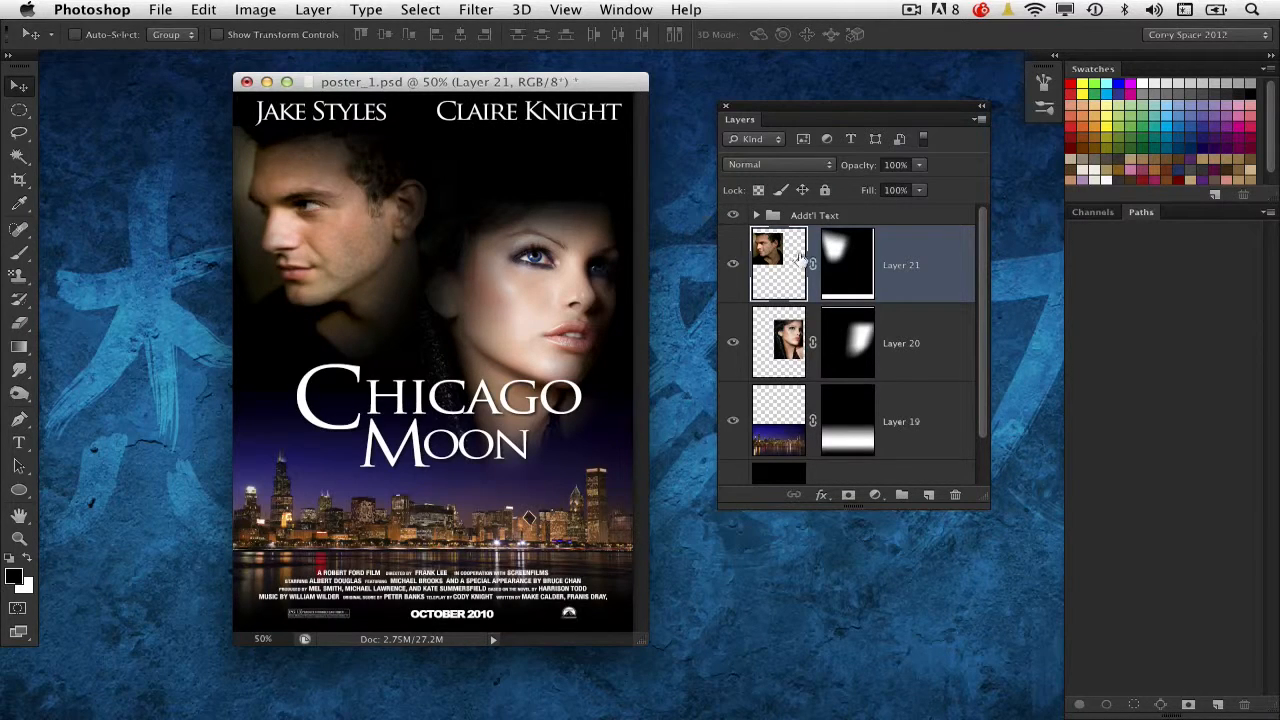
click(788, 328)
drag(557, 330, 553, 295)
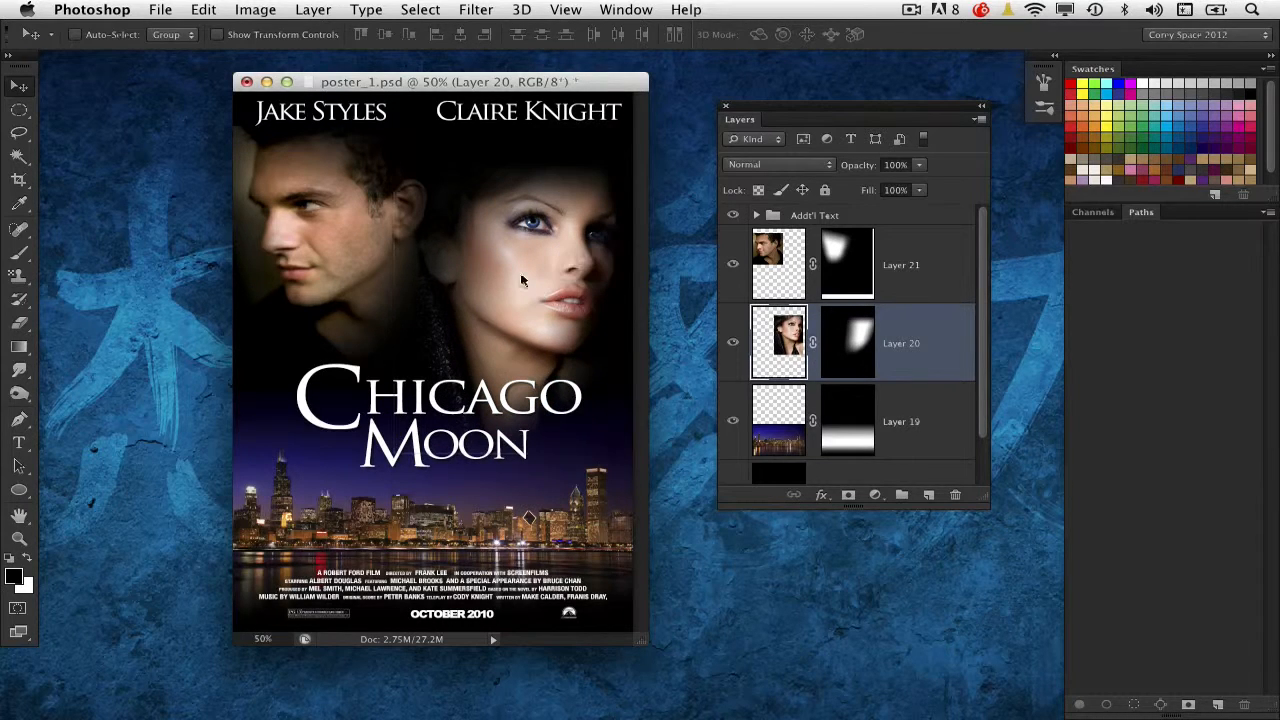
key(ctrl+t)
drag(614, 452, 588, 406)
key(Return)
Move the man's portrait right and scale it down slightly to fit beneath the actor names
super+click(330, 249)
drag(330, 249, 355, 247)
key(super+t)
drag(481, 126, 457, 141)
drag(380, 196, 389, 205)
key(Return)
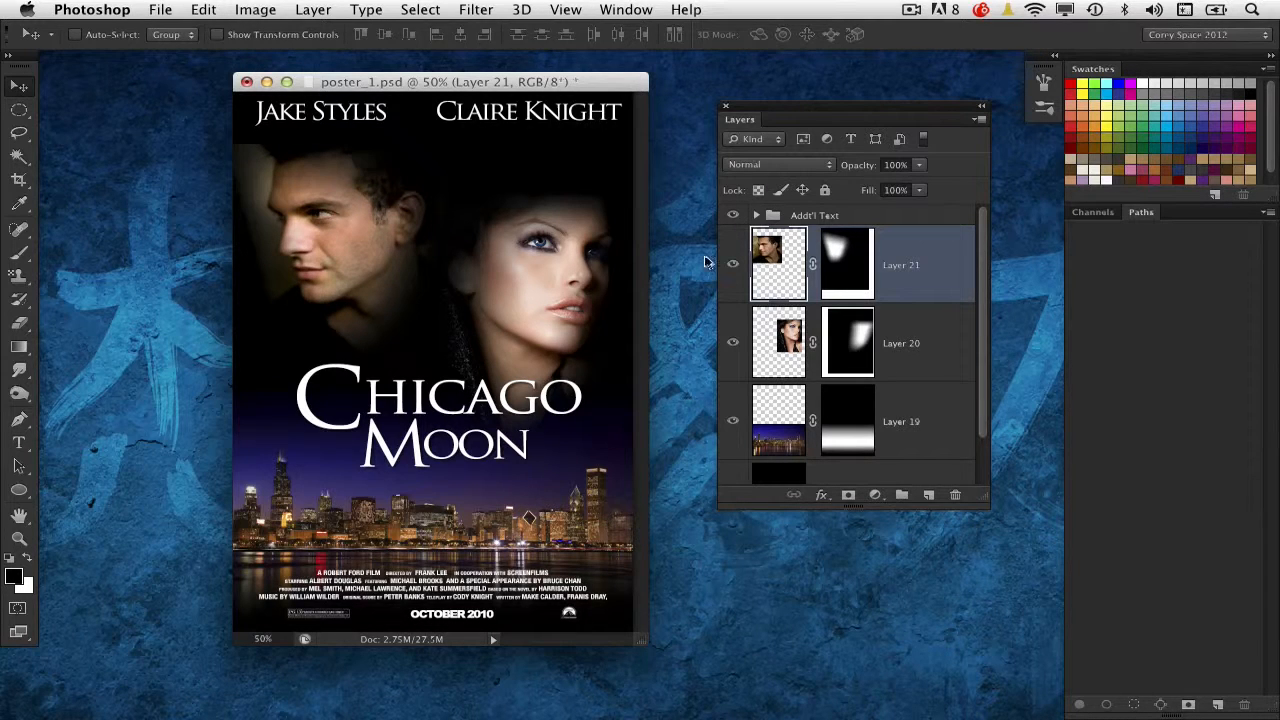
Fade the exposed upper-left edges of the man's portrait with black-to-transparent gradients on his layer mask
click(860, 262)
click(19, 346)
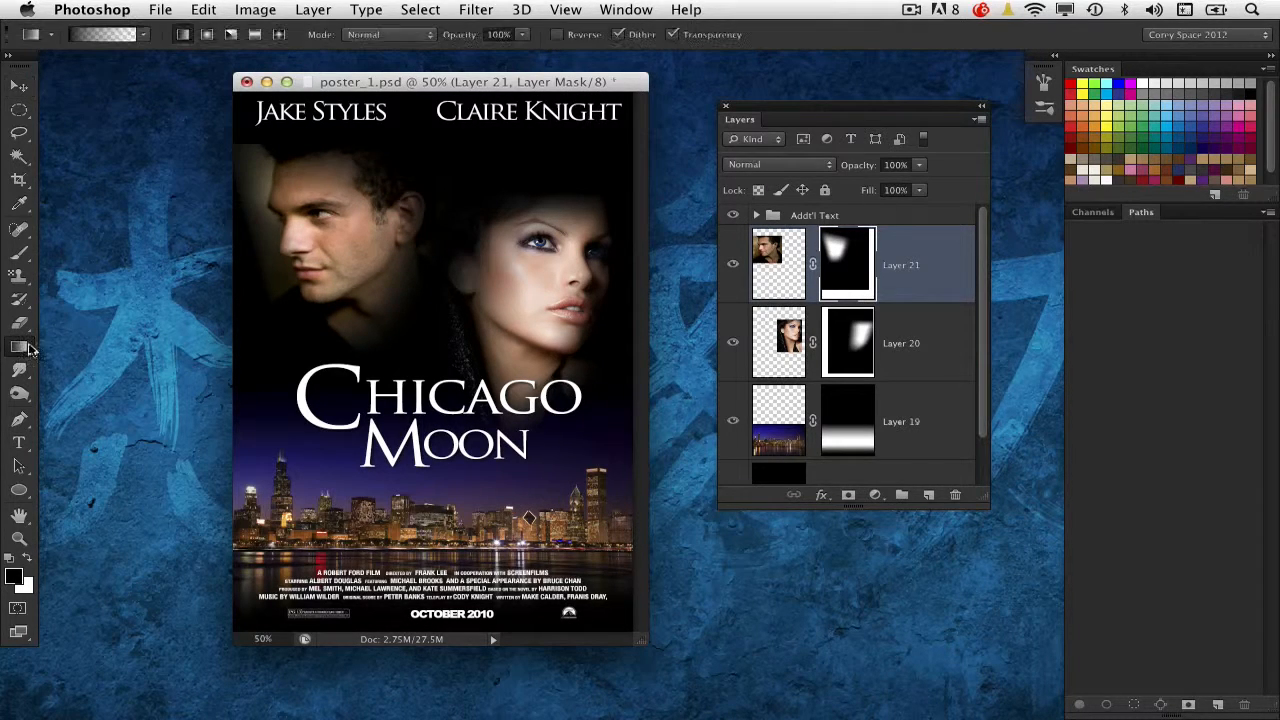
drag(260, 155, 307, 203)
drag(297, 143, 280, 203)
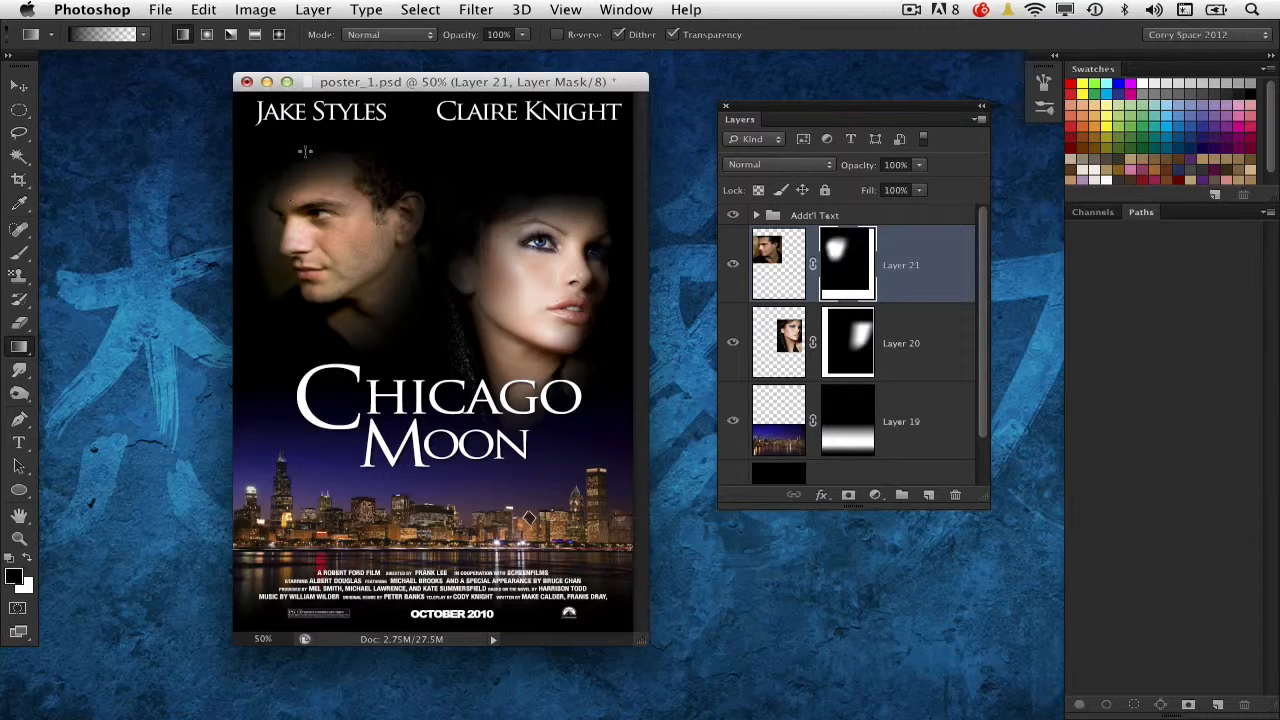
Shift the woman's portrait slightly left and the man's portrait slightly up with the Move tool
click(20, 89)
super+click(558, 258)
drag(548, 299, 535, 298)
super+click(332, 213)
drag(332, 213, 332, 206)
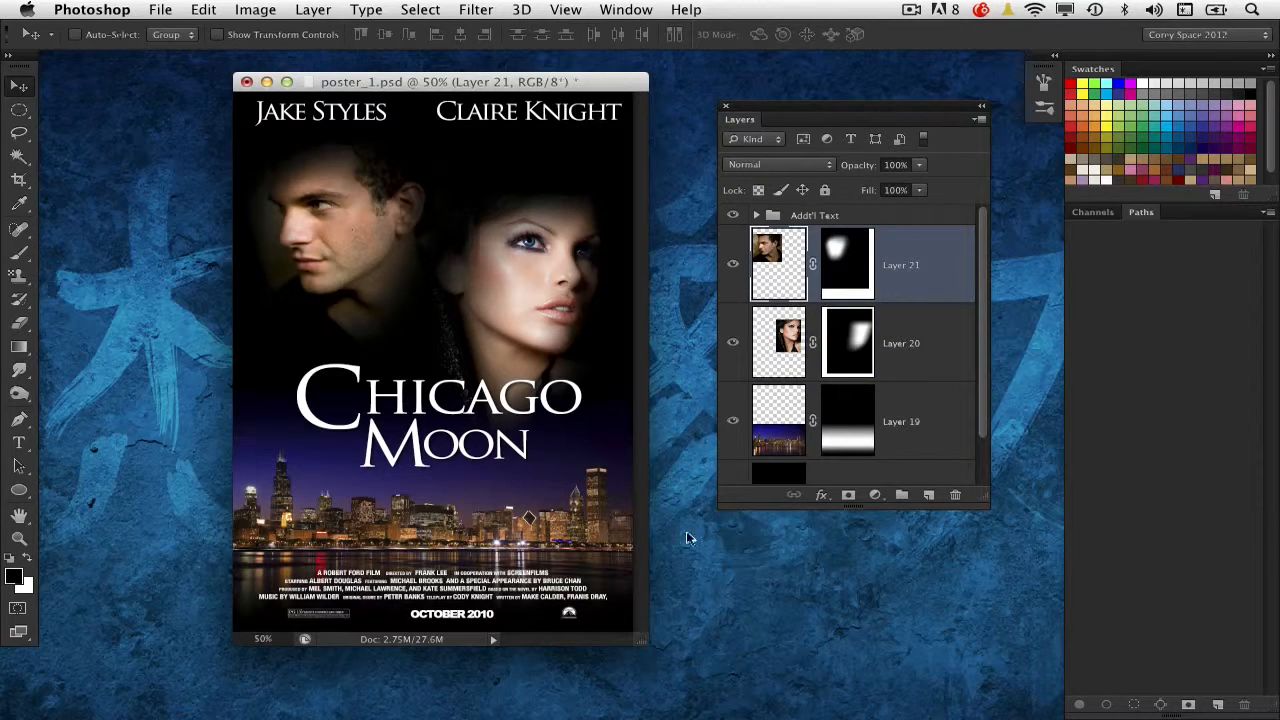
Restore the minimized moon photo, select its black background with the Magic Wand and invert the selection to the moon
mouse_move(665, 715)
click(785, 702)
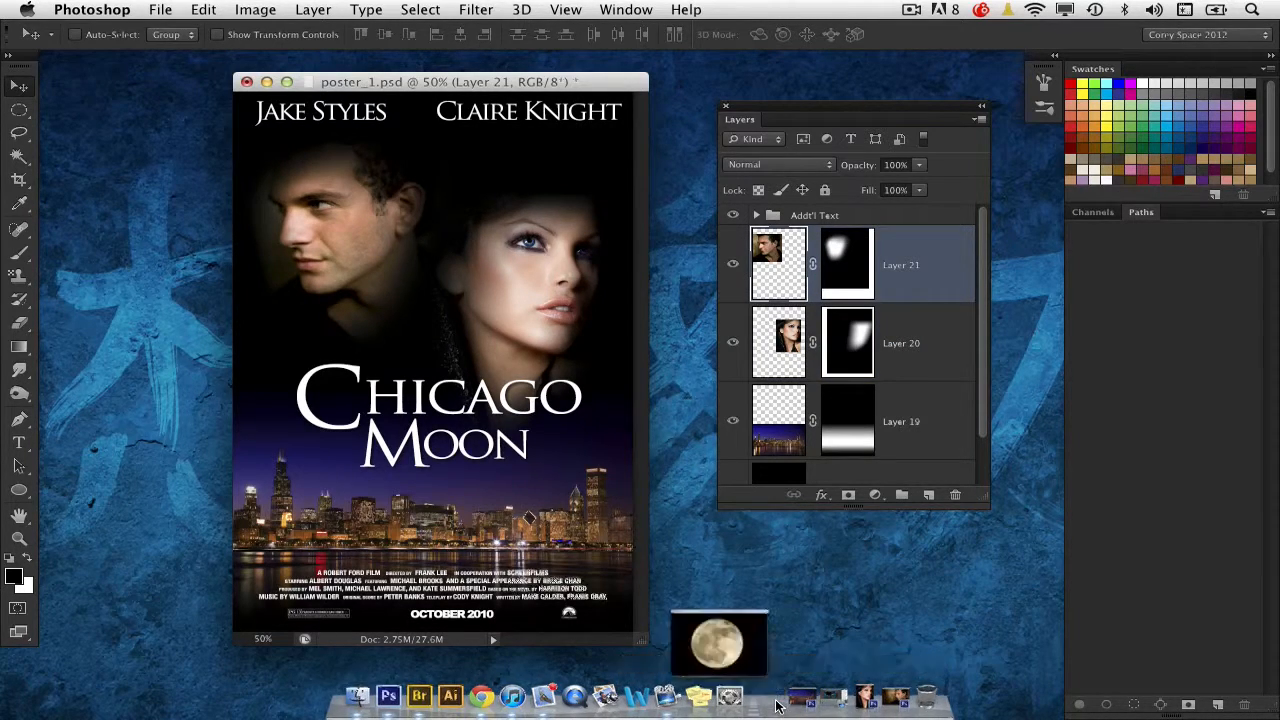
click(19, 155)
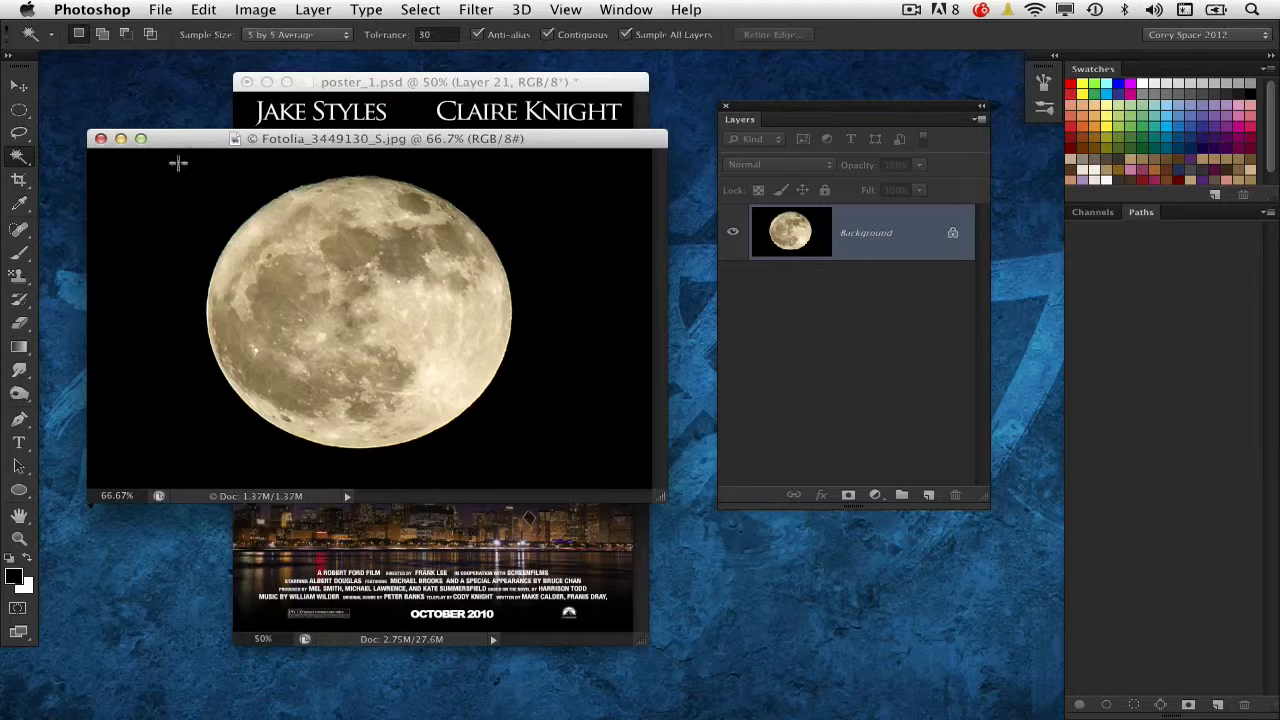
drag(206, 140, 207, 138)
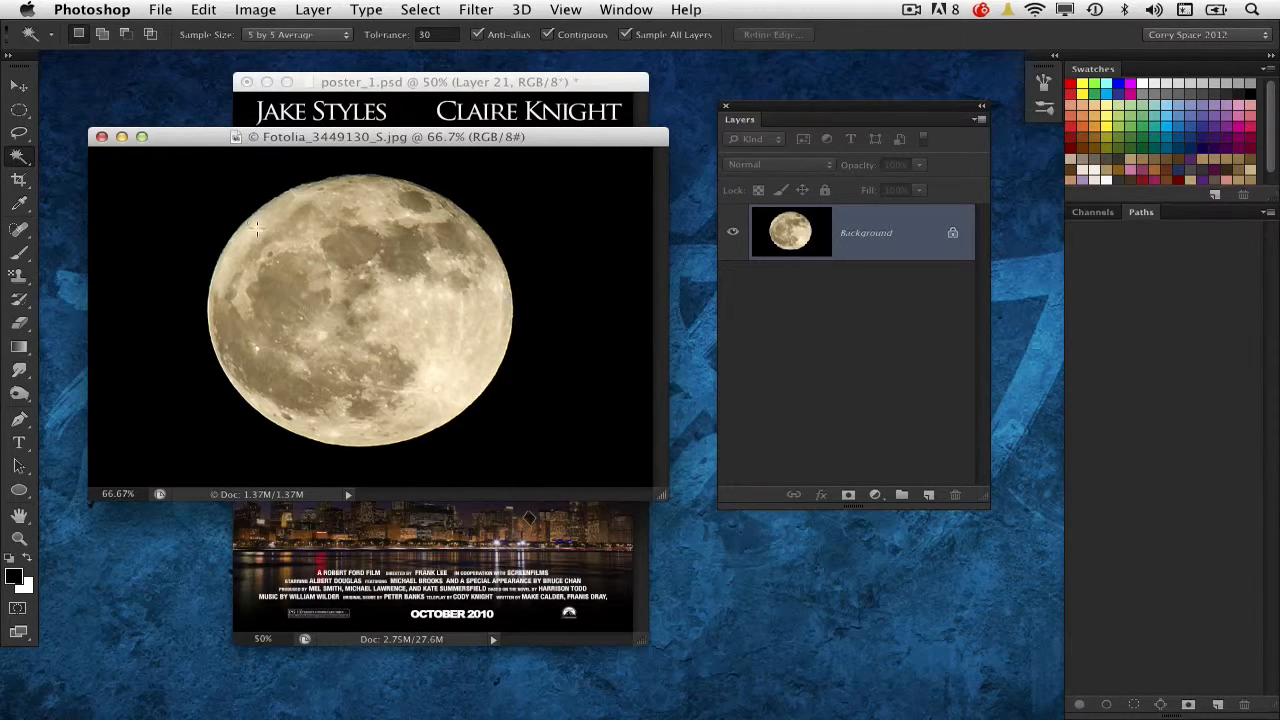
click(142, 198)
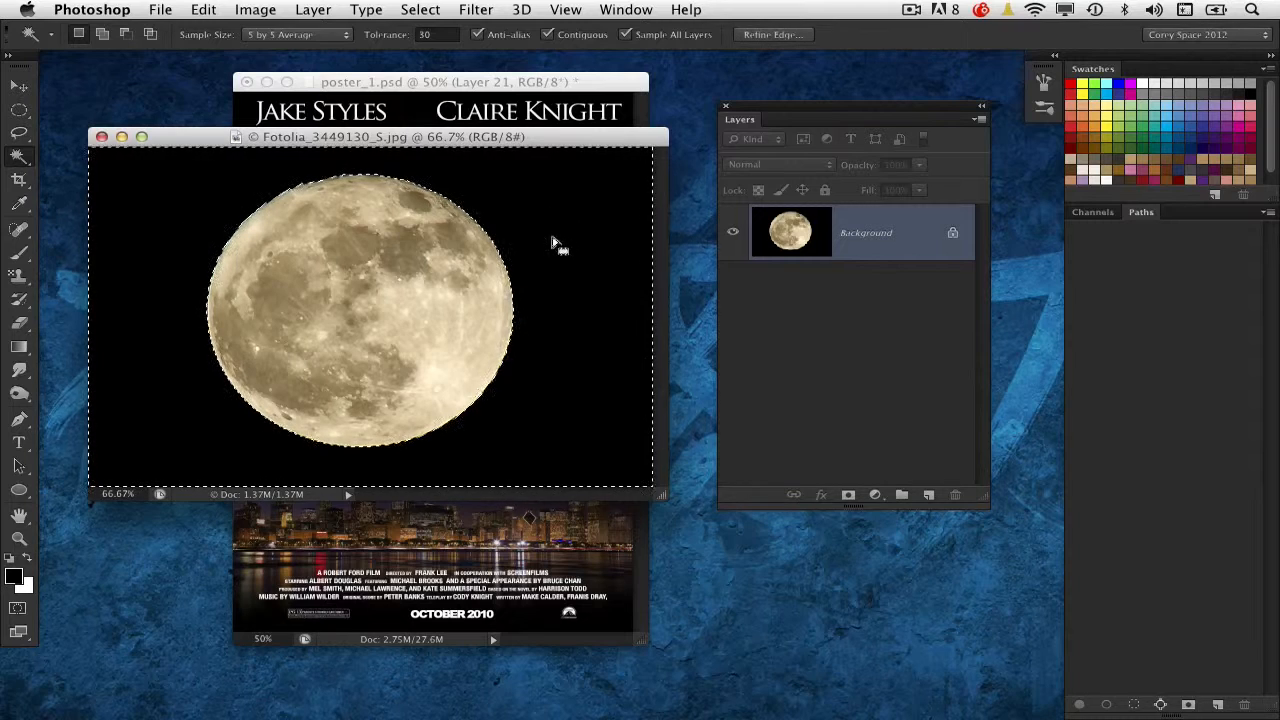
click(420, 9)
click(438, 86)
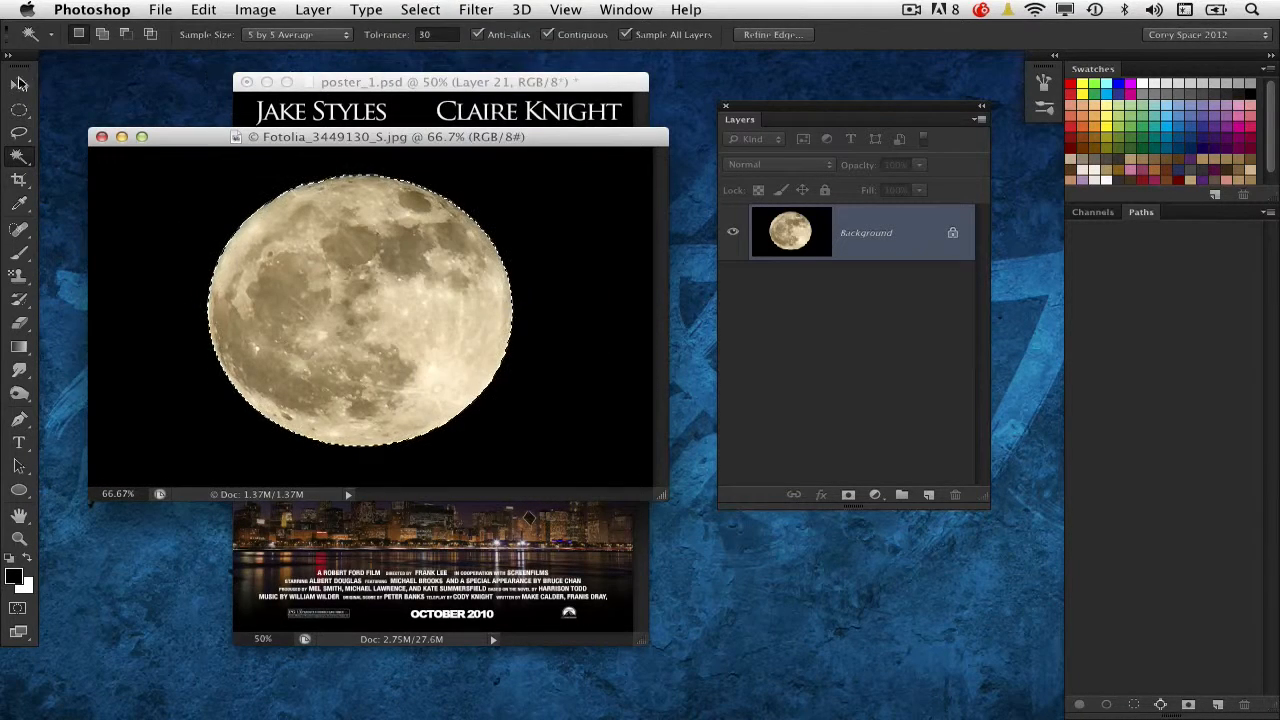
Copy the selected moon to a new layer and hide the Background layer
key(v)
drag(189, 145, 355, 160)
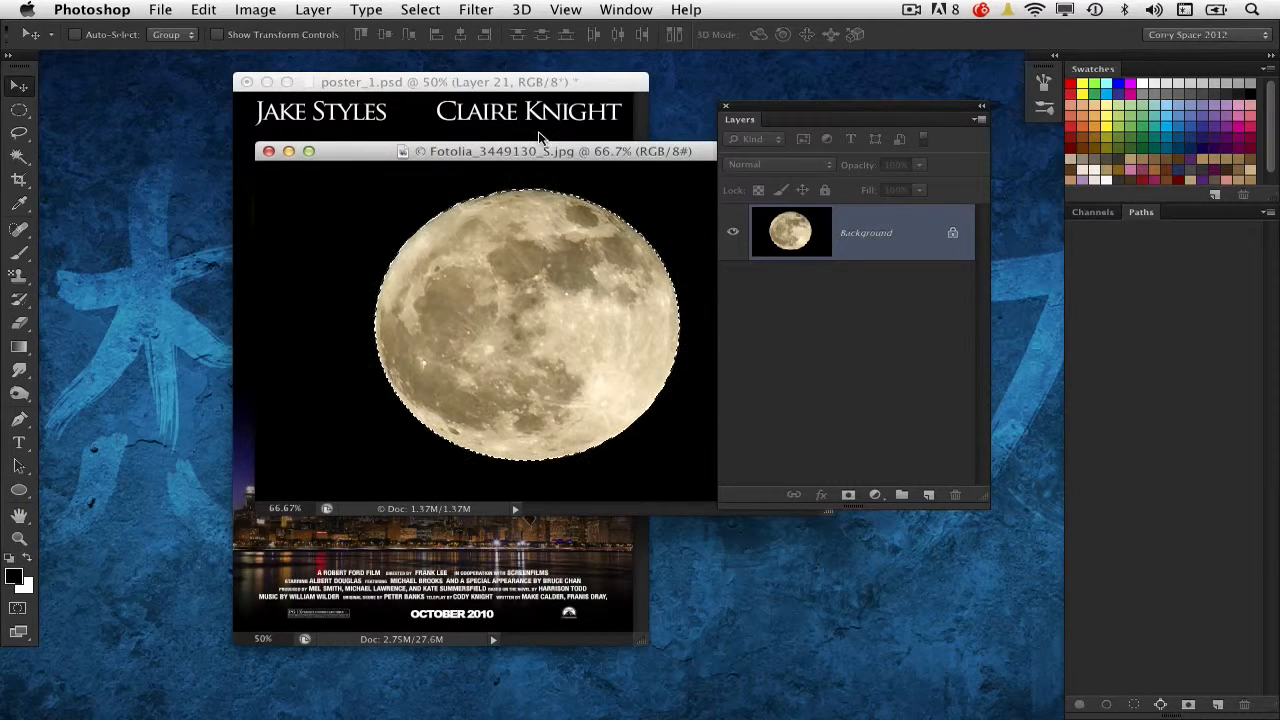
key(super+j)
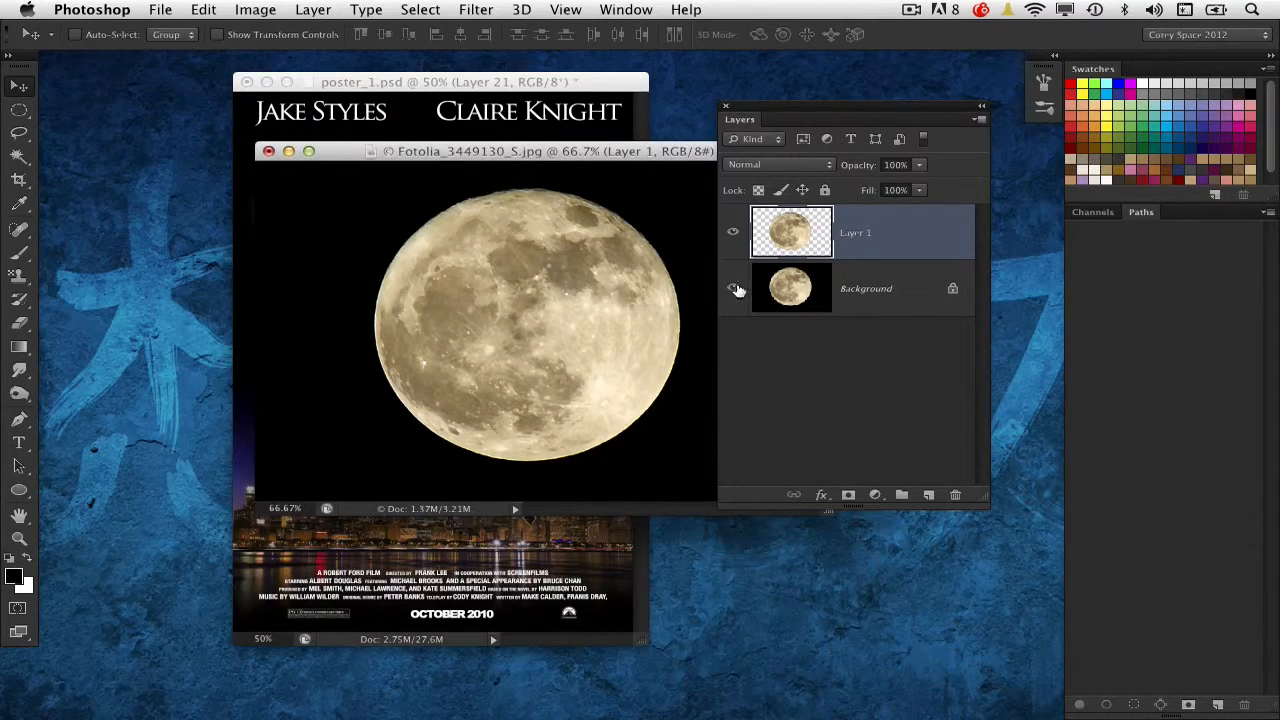
click(734, 288)
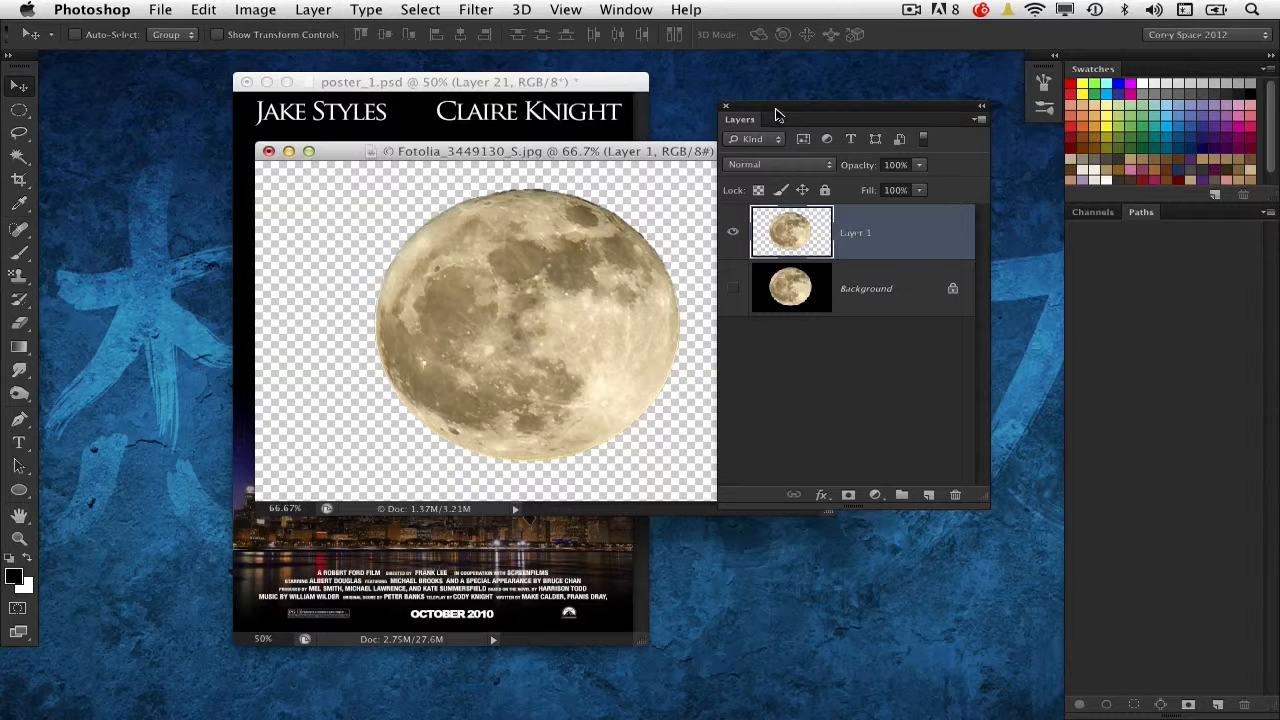
Desaturate the cut-out moon and copy its layer into poster_1.psd
drag(778, 114, 870, 120)
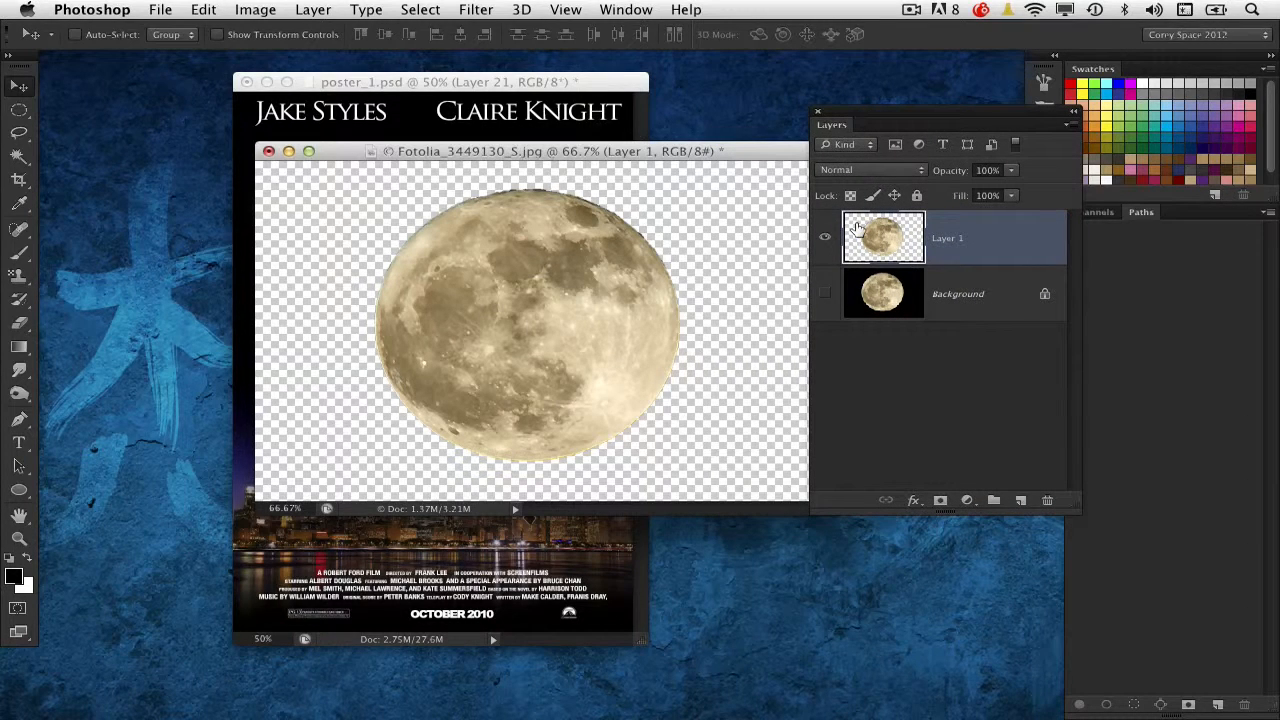
key(super+shift+u)
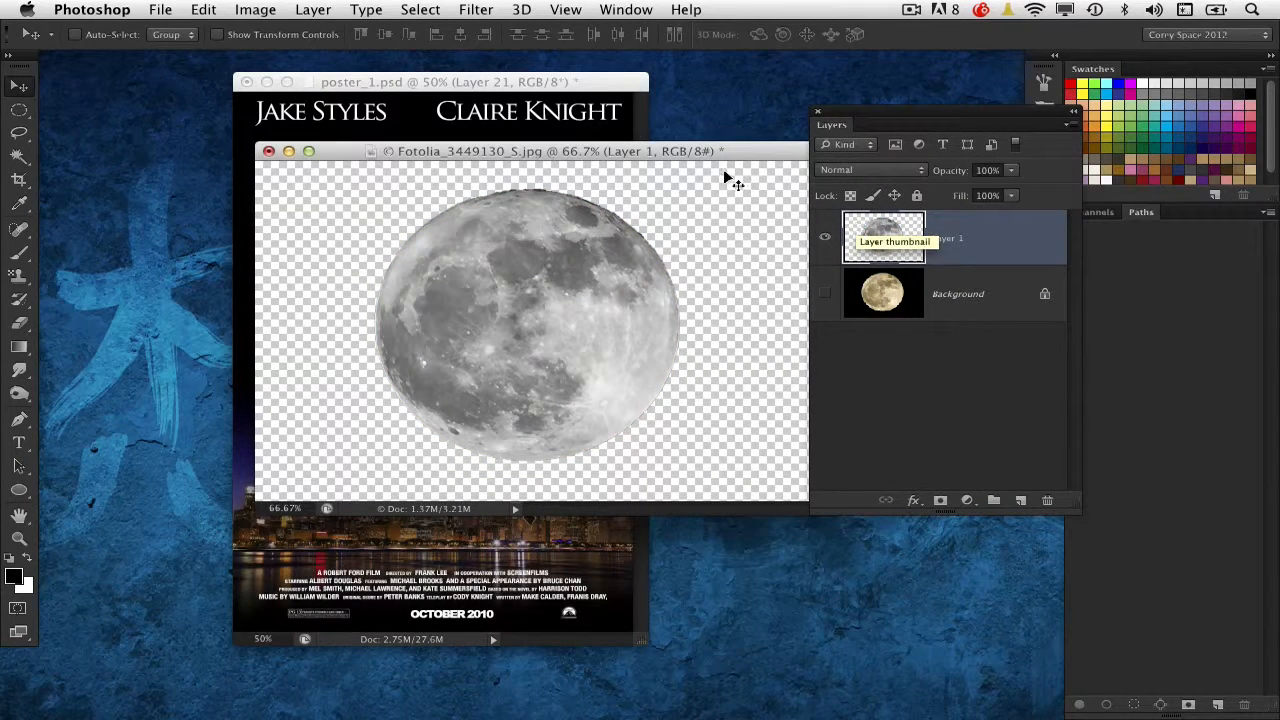
drag(575, 148, 795, 170)
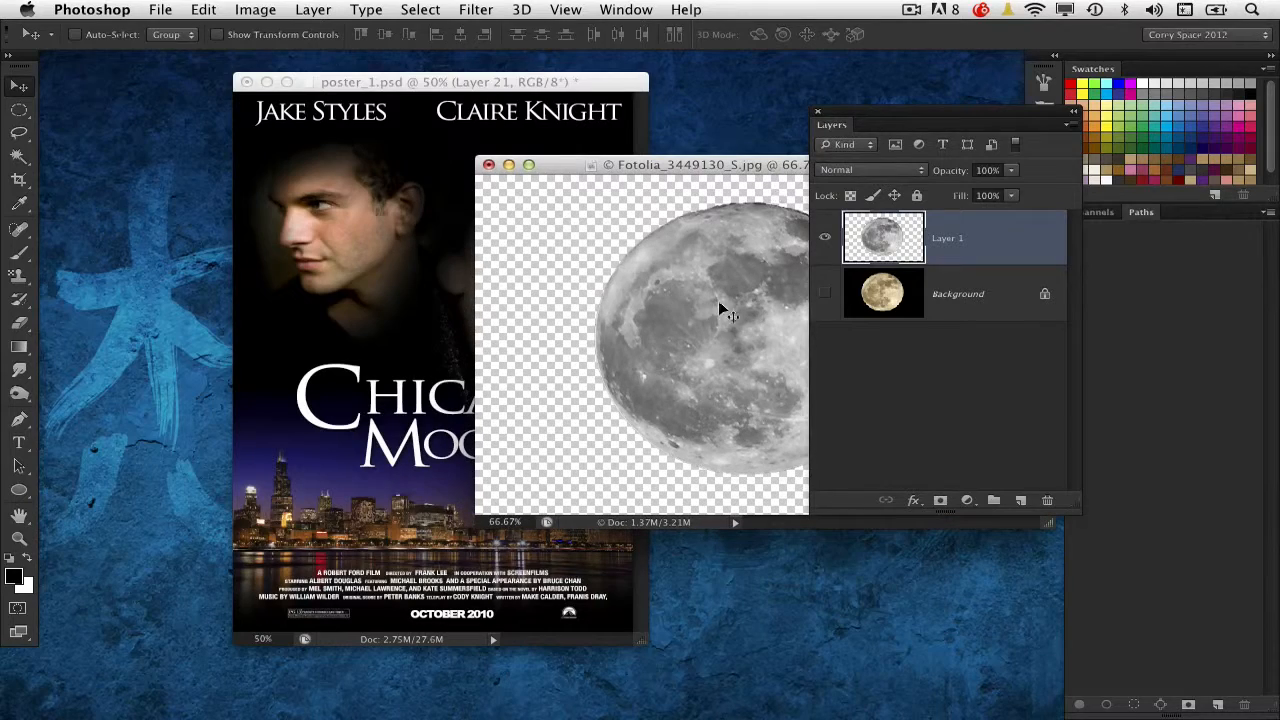
drag(719, 310, 438, 352)
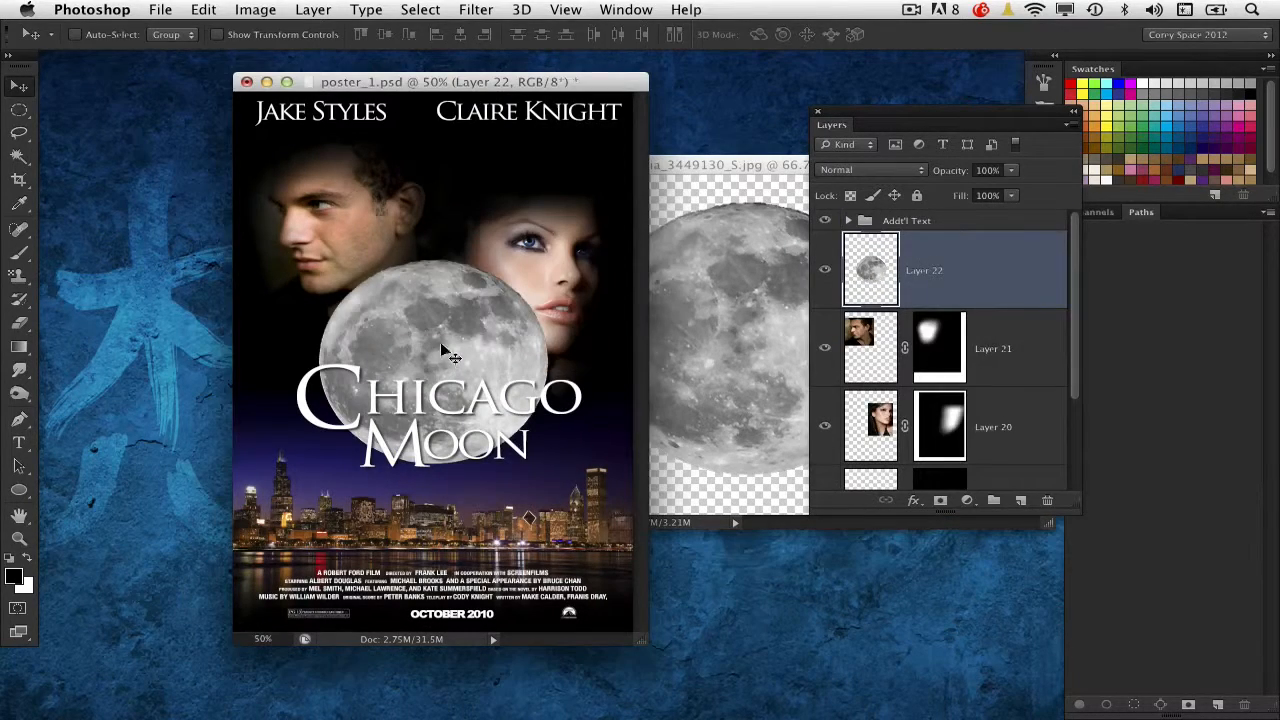
Scale the moon down to roughly 60% and place it behind the C of the Chicago Moon title
key(super+t)
drag(549, 261, 454, 344)
drag(424, 385, 368, 340)
key(Return)
Minimize the moon photo's window and arrange the poster window and Layers panel closer together
click(743, 175)
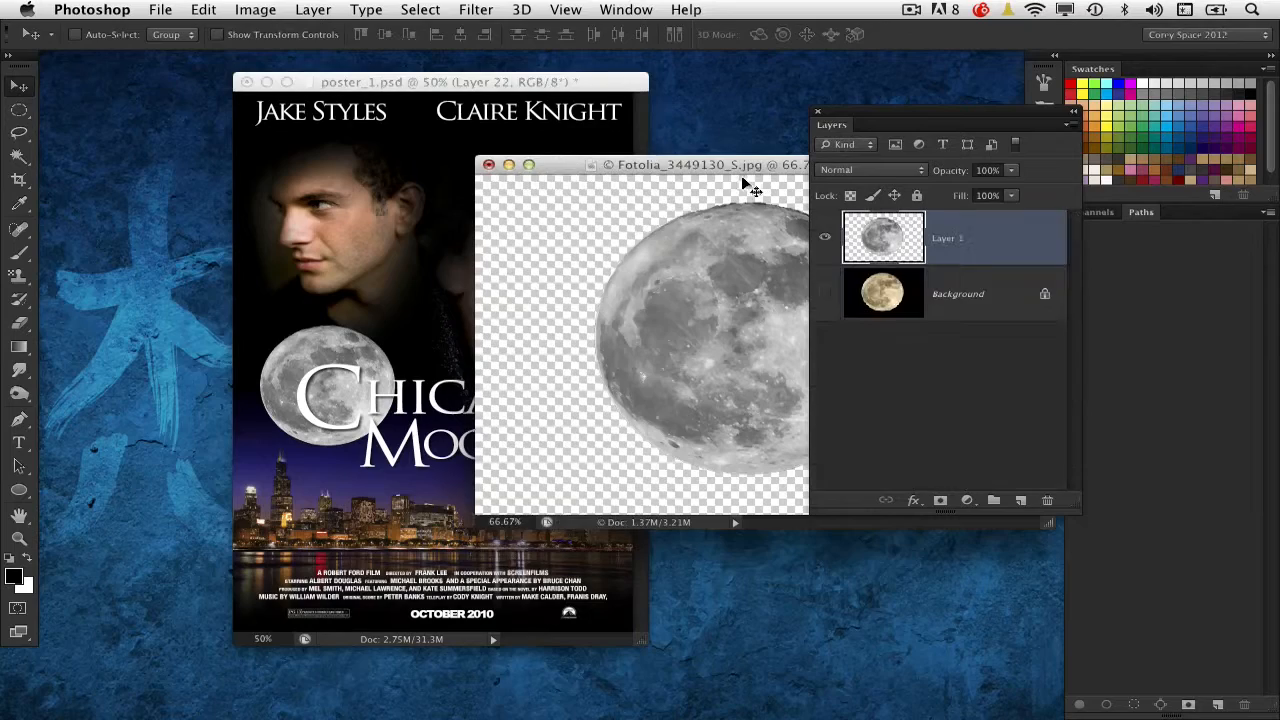
click(518, 171)
drag(500, 82, 457, 75)
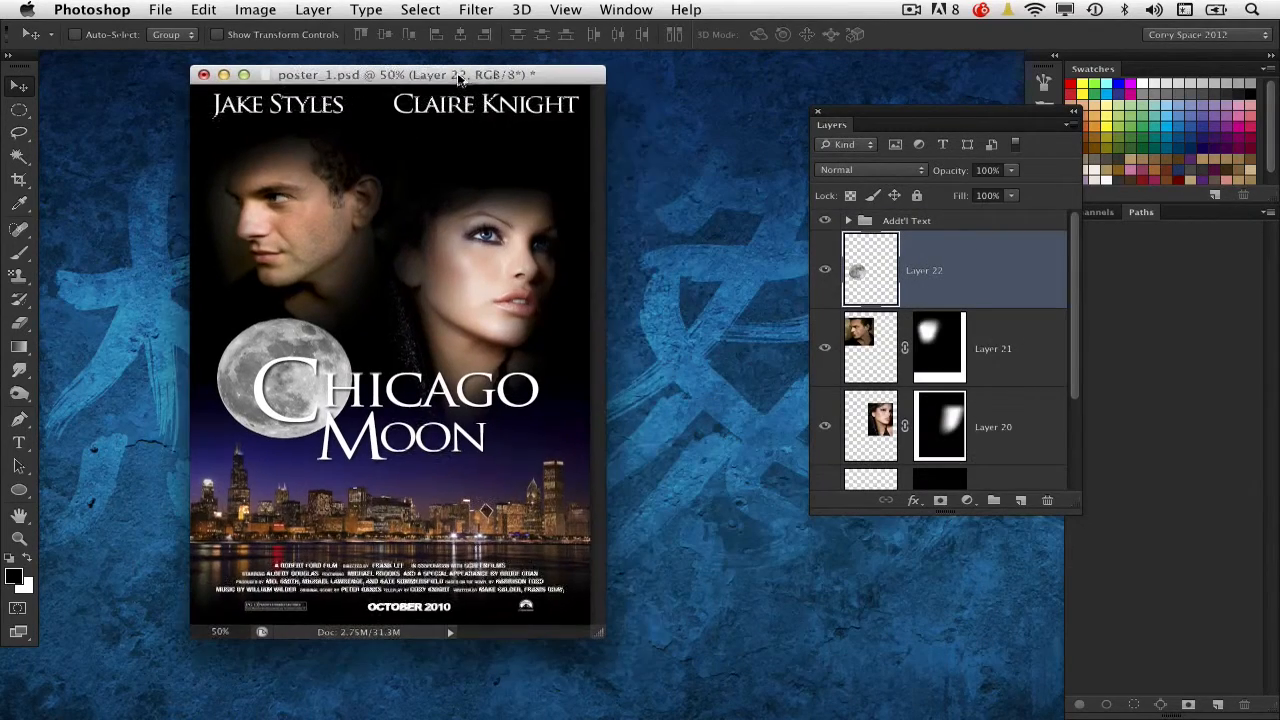
drag(878, 116, 761, 120)
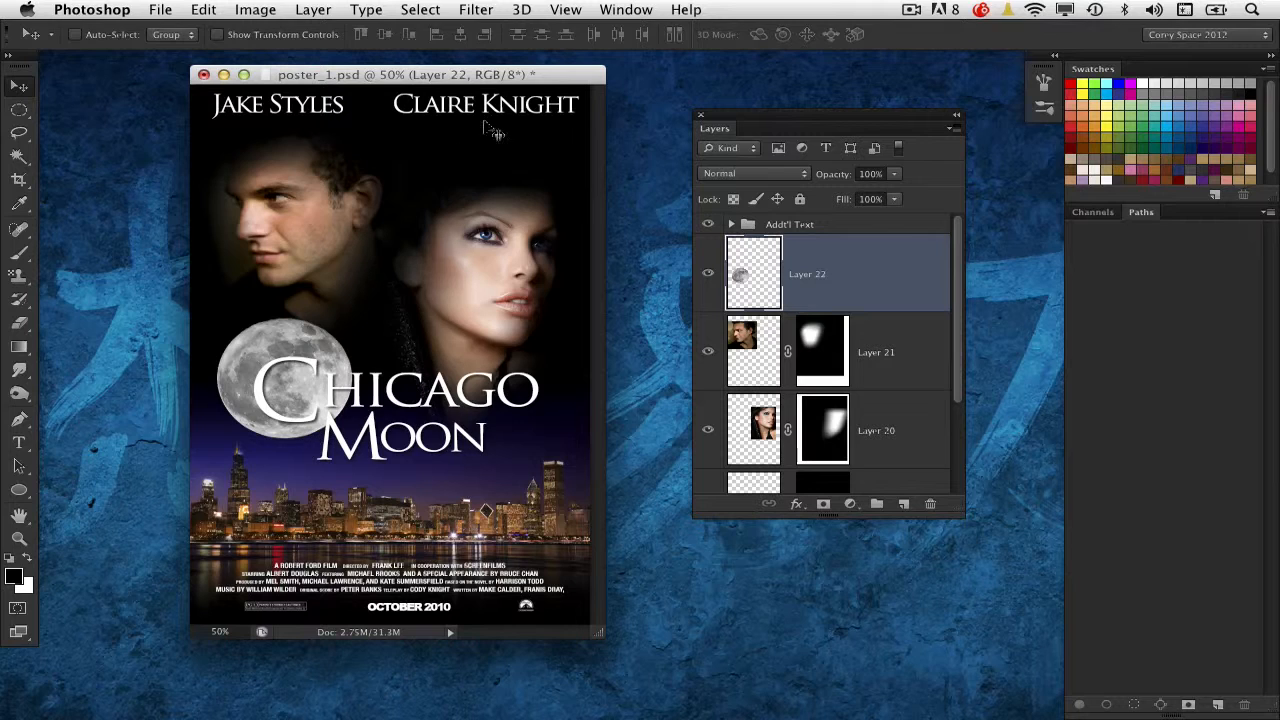
drag(958, 507, 966, 507)
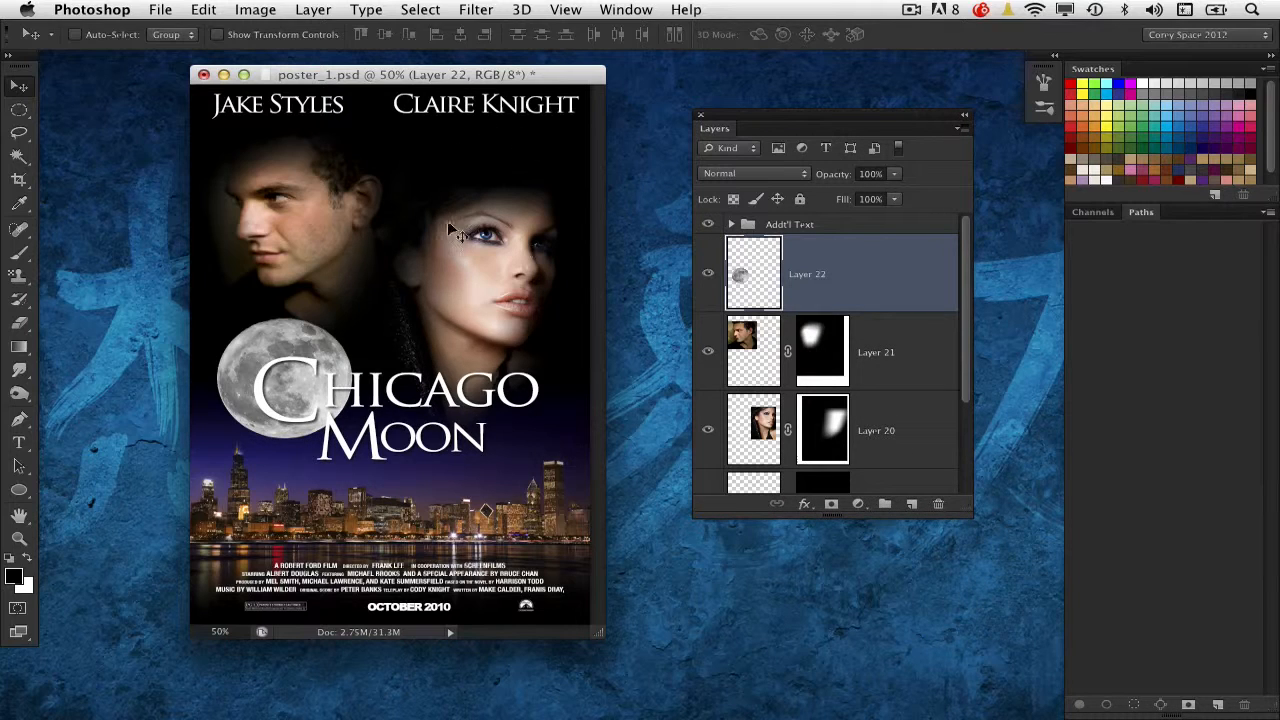
Add a layer mask to the moon layer, try an elliptical selection over the moon and deselect it
click(831, 504)
drag(19, 109, 50, 135)
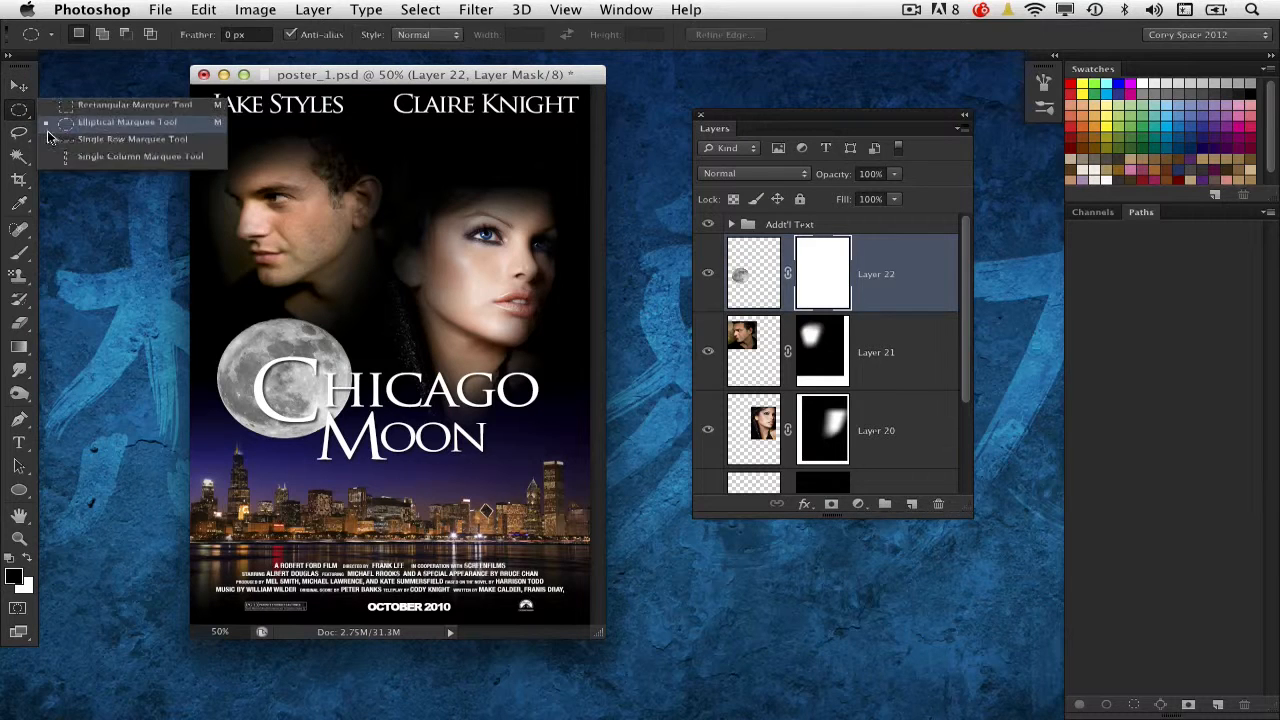
drag(281, 370, 328, 420)
key(super+d)
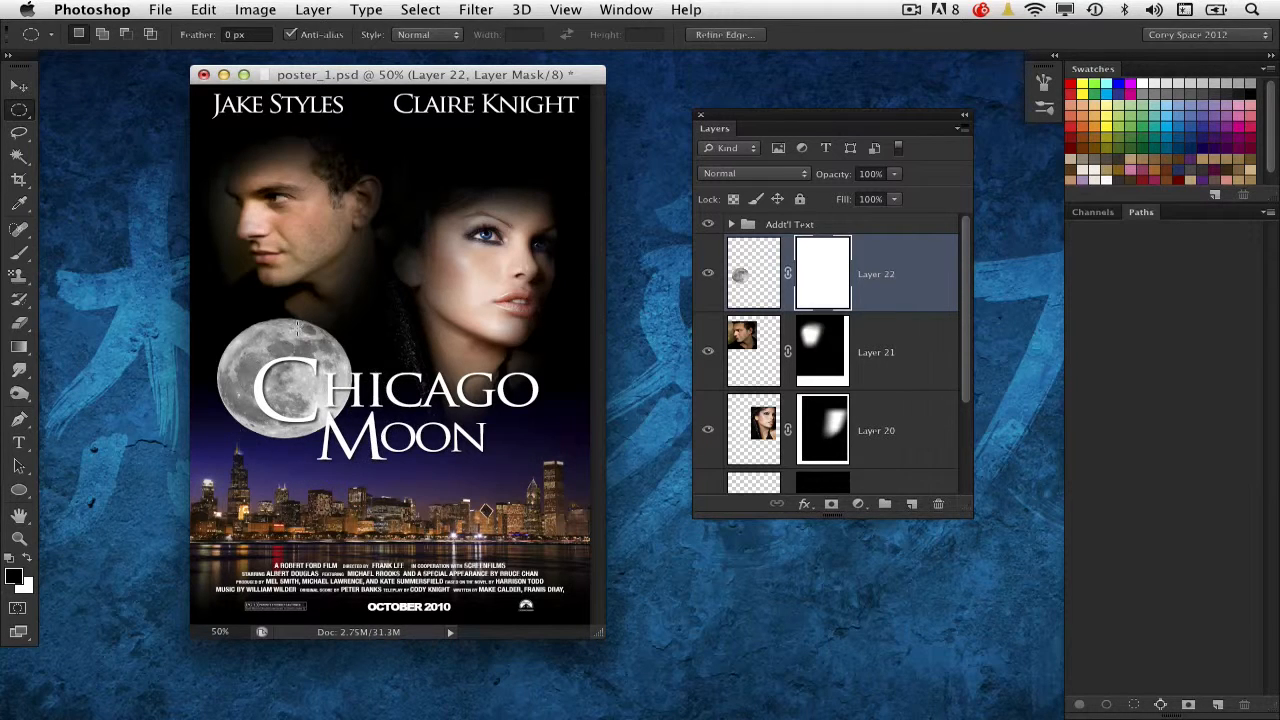
Load the moon's outline as a selection, offset it down and right, and fill it with black on the moon's mask to form a crescent
super+click(737, 288)
drag(303, 364, 319, 390)
key(shift+F5)
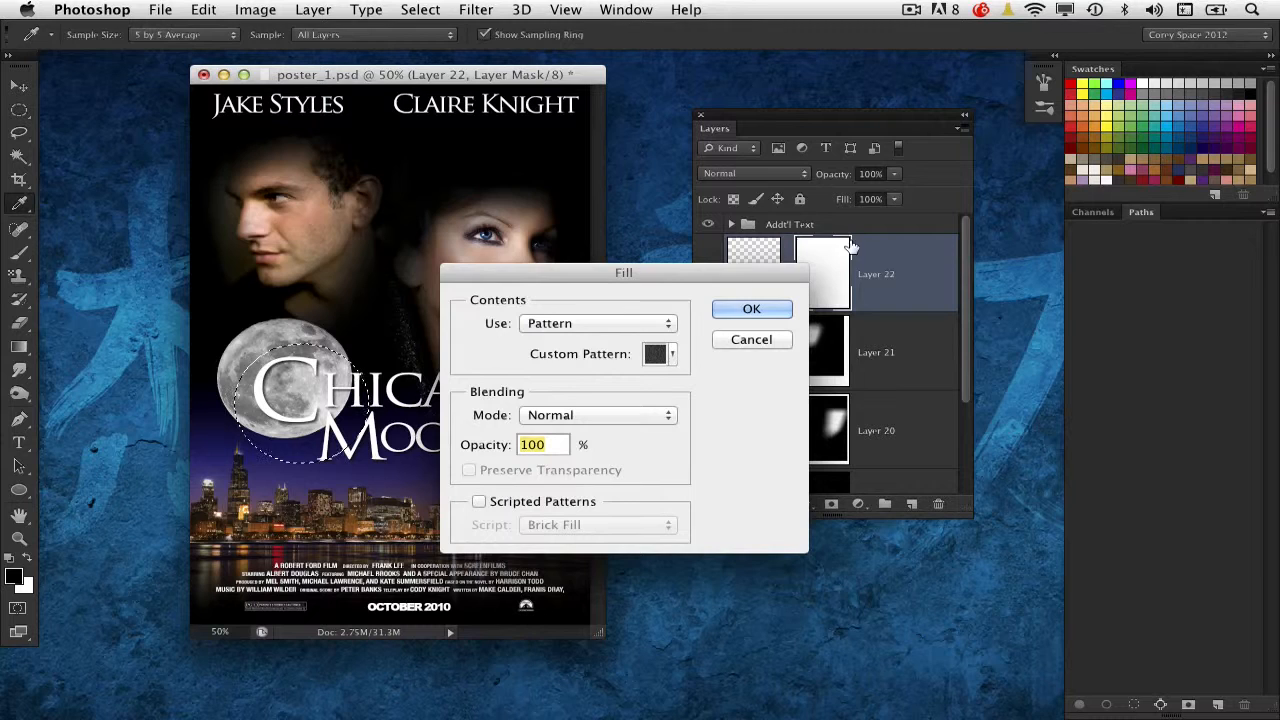
click(638, 322)
click(605, 366)
click(751, 308)
key(m)
key(super+d)
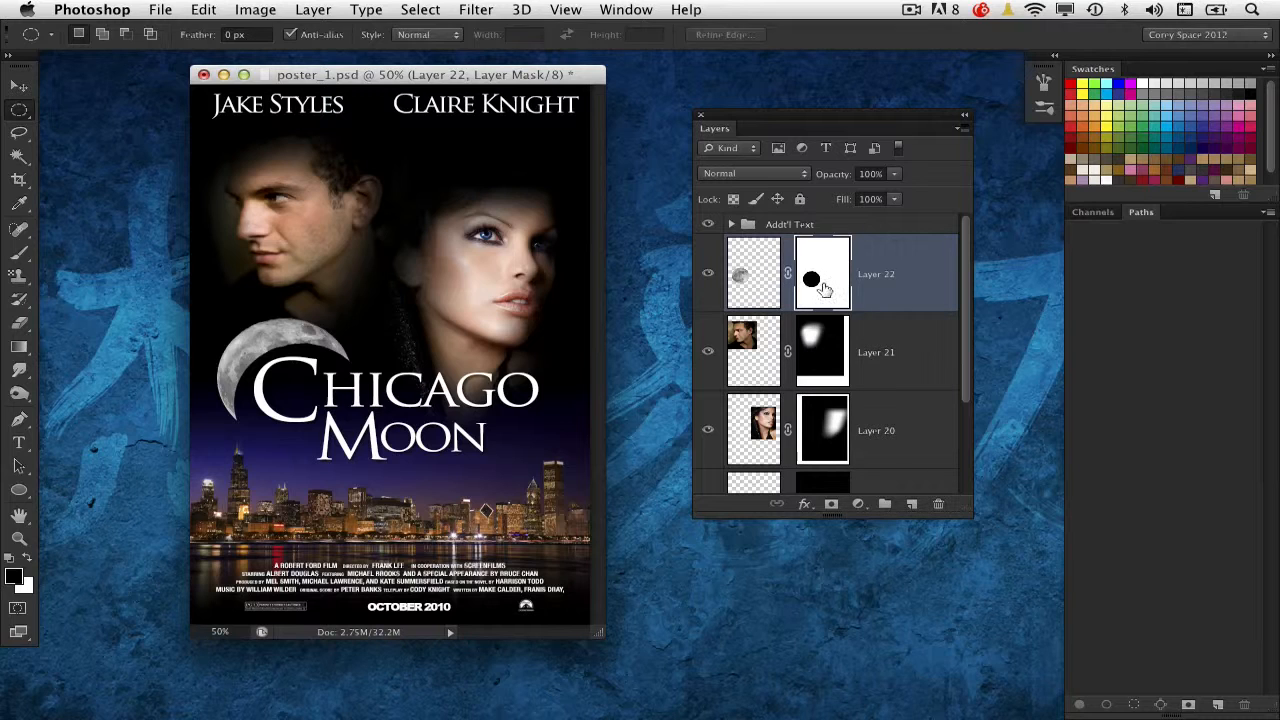
Soften the crescent's edge by applying a Gaussian Blur with a 4.9 pixel radius to the moon layer's mask
click(420, 10)
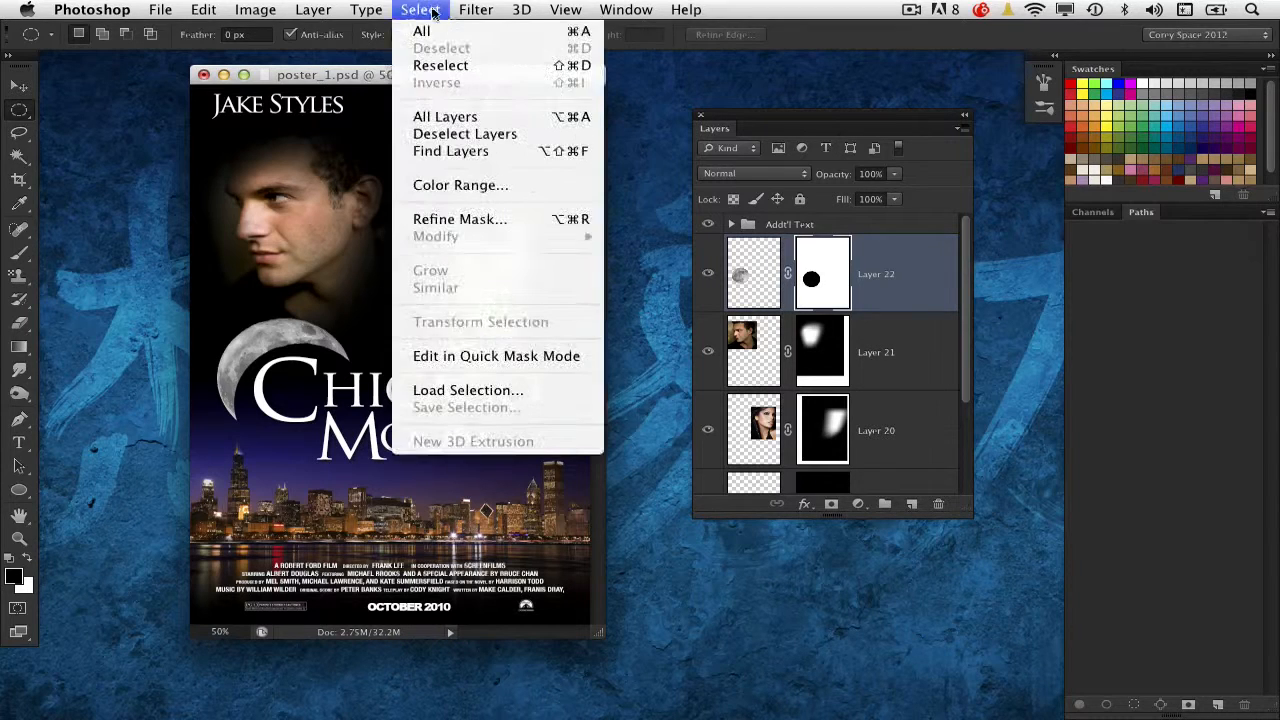
mouse_move(476, 10)
mouse_move(520, 222)
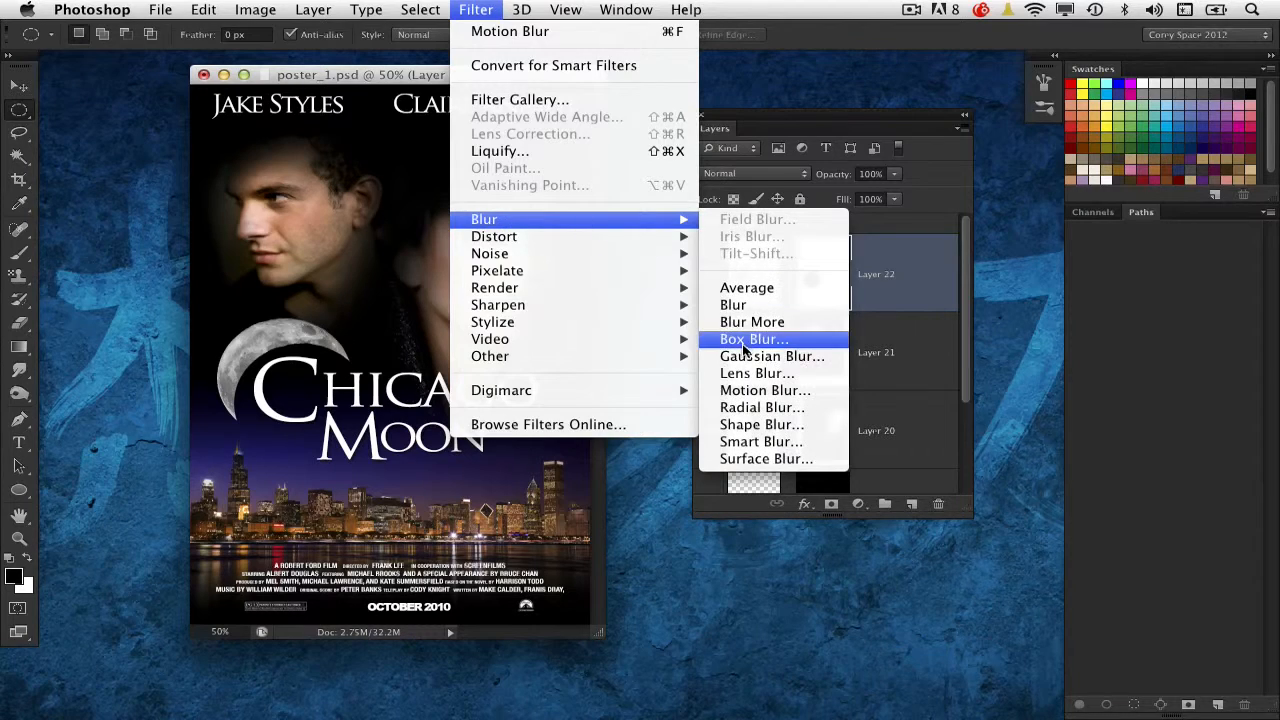
click(772, 356)
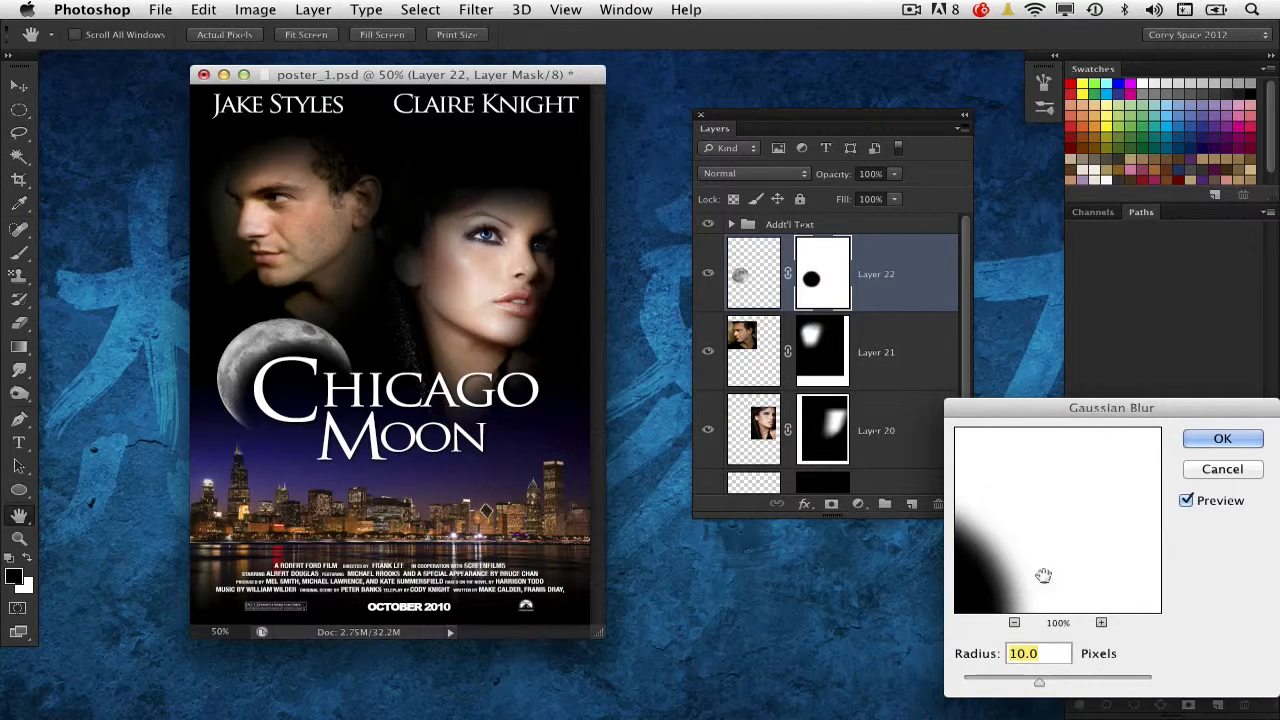
mouse_move(1040, 684)
mouse_down()
mouse_move(1071, 686)
mouse_move(1023, 684)
mouse_move(1056, 686)
mouse_up()
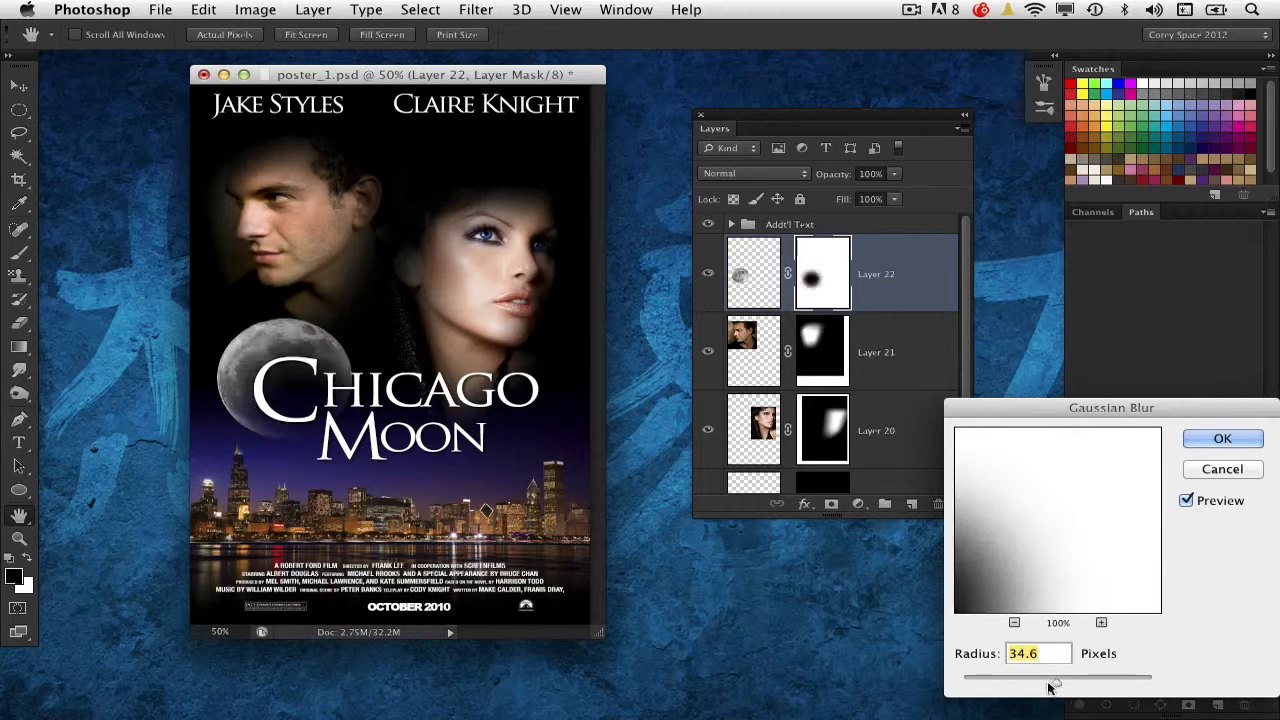
drag(1000, 410, 785, 314)
drag(841, 586, 797, 591)
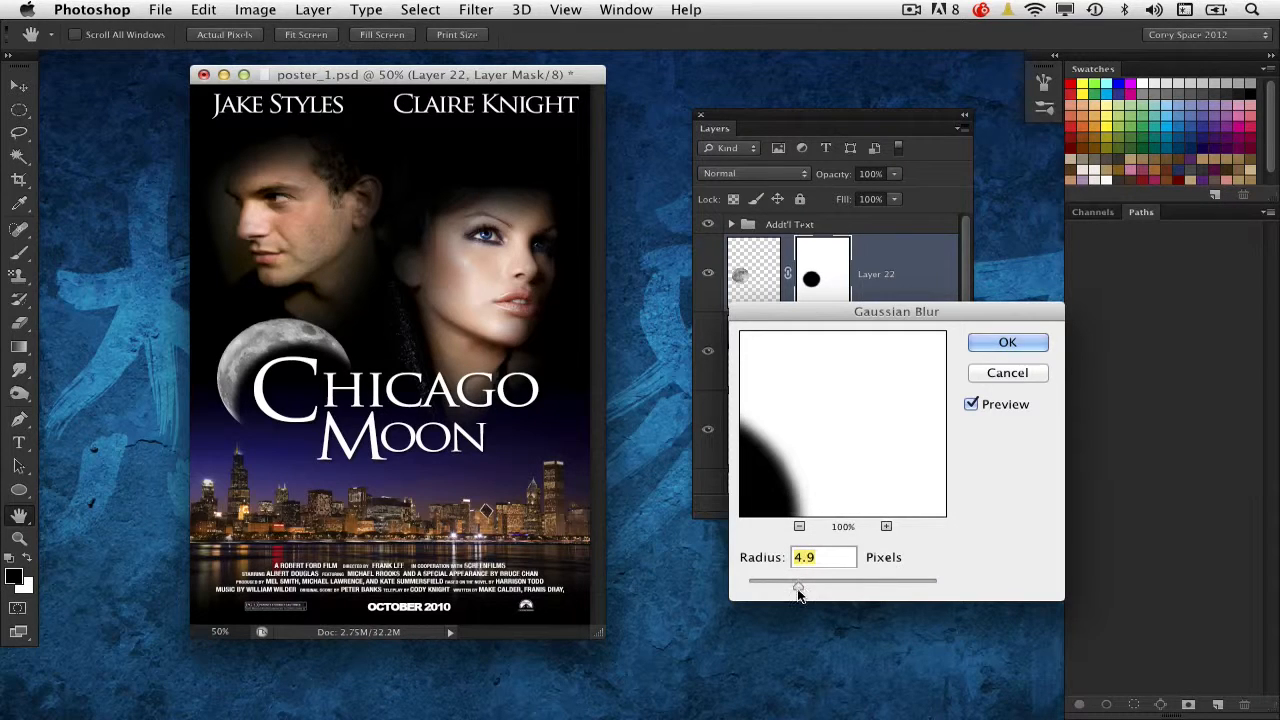
click(1003, 343)
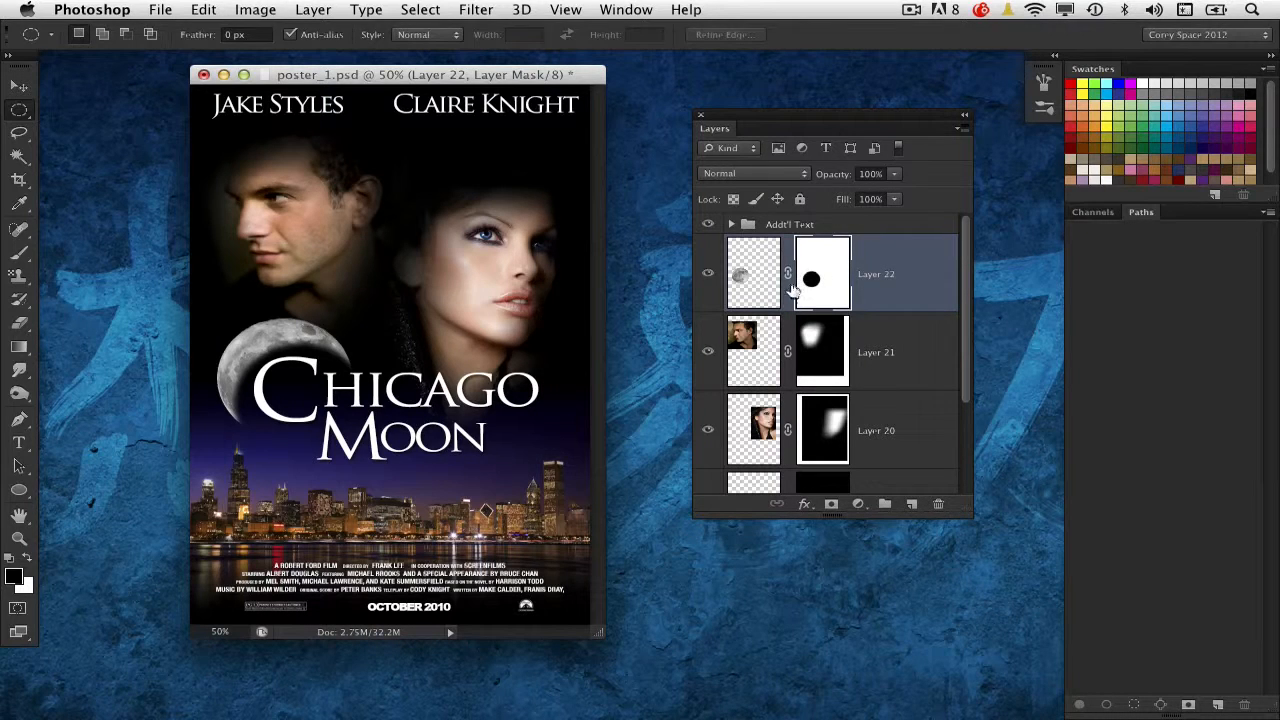
Unlink the moon layer from its mask and shift the mask slightly with the Move tool to refine the crescent
click(20, 88)
drag(326, 396, 370, 383)
click(740, 288)
click(822, 274)
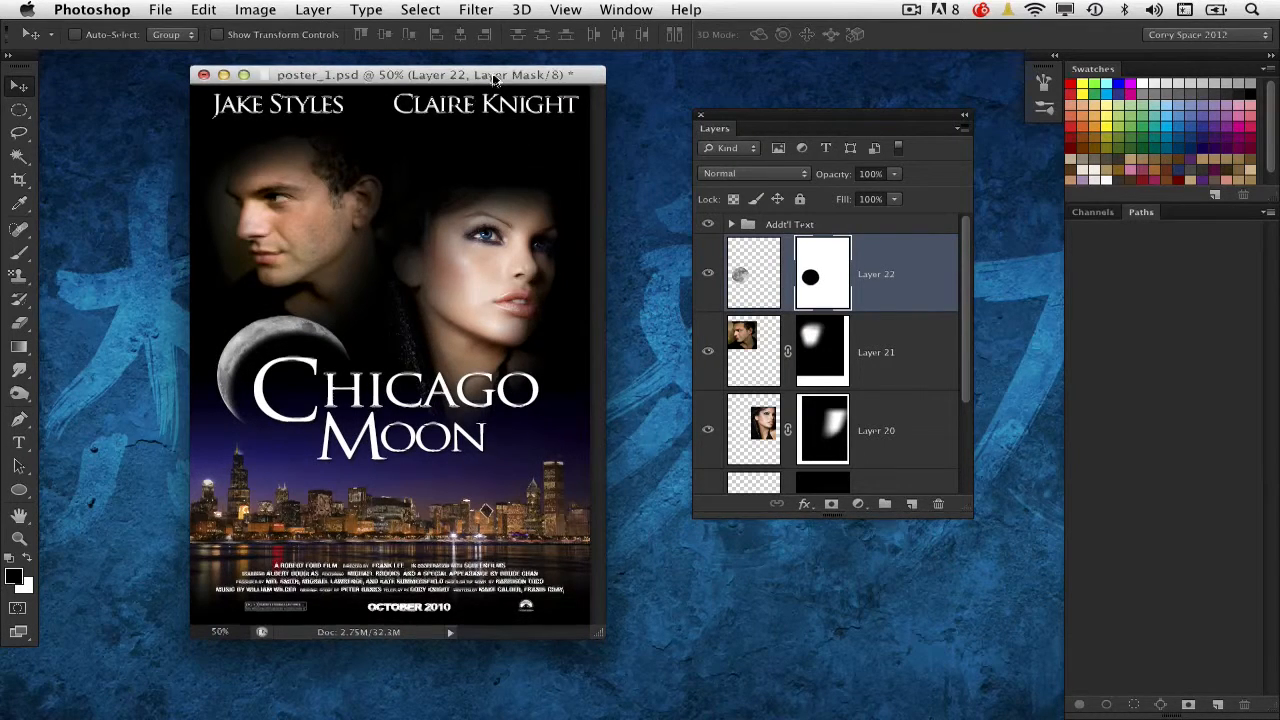
Reposition the poster window slightly and lengthen the Layers panel so it shows all layers down to the Background
drag(490, 75, 508, 80)
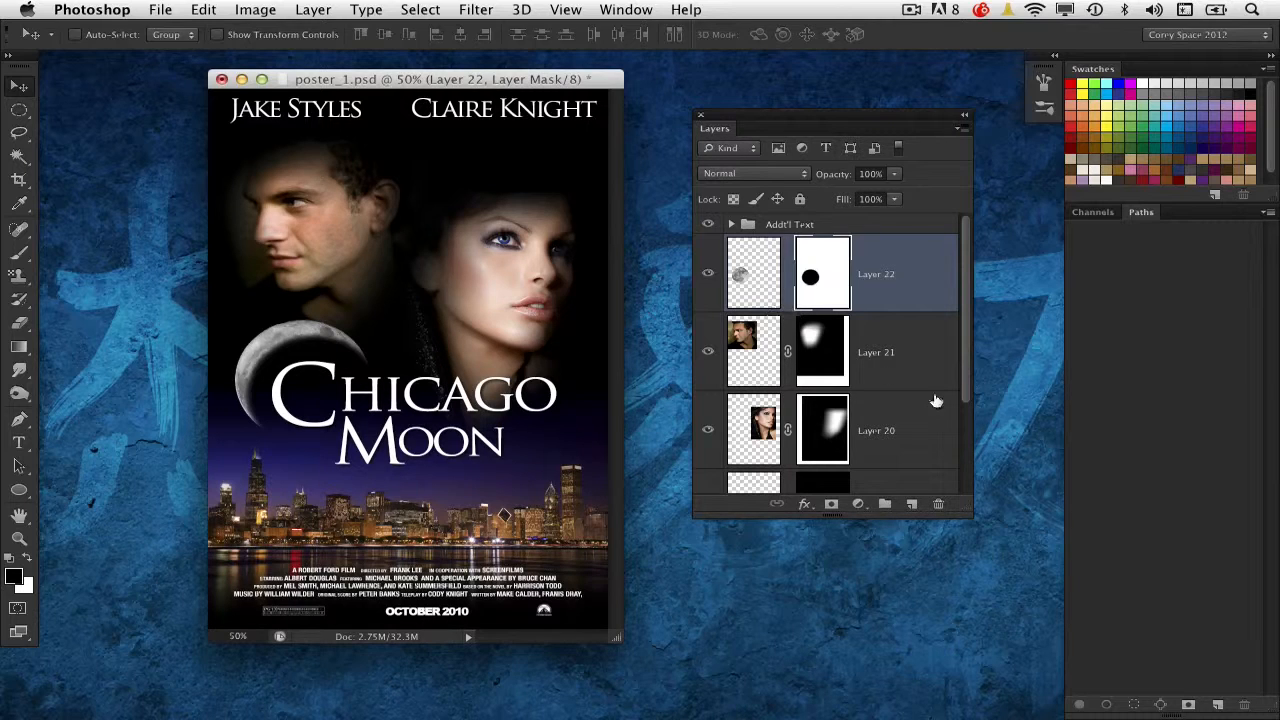
mouse_move(970, 514)
mouse_down()
mouse_move(955, 580)
mouse_move(965, 521)
mouse_up()
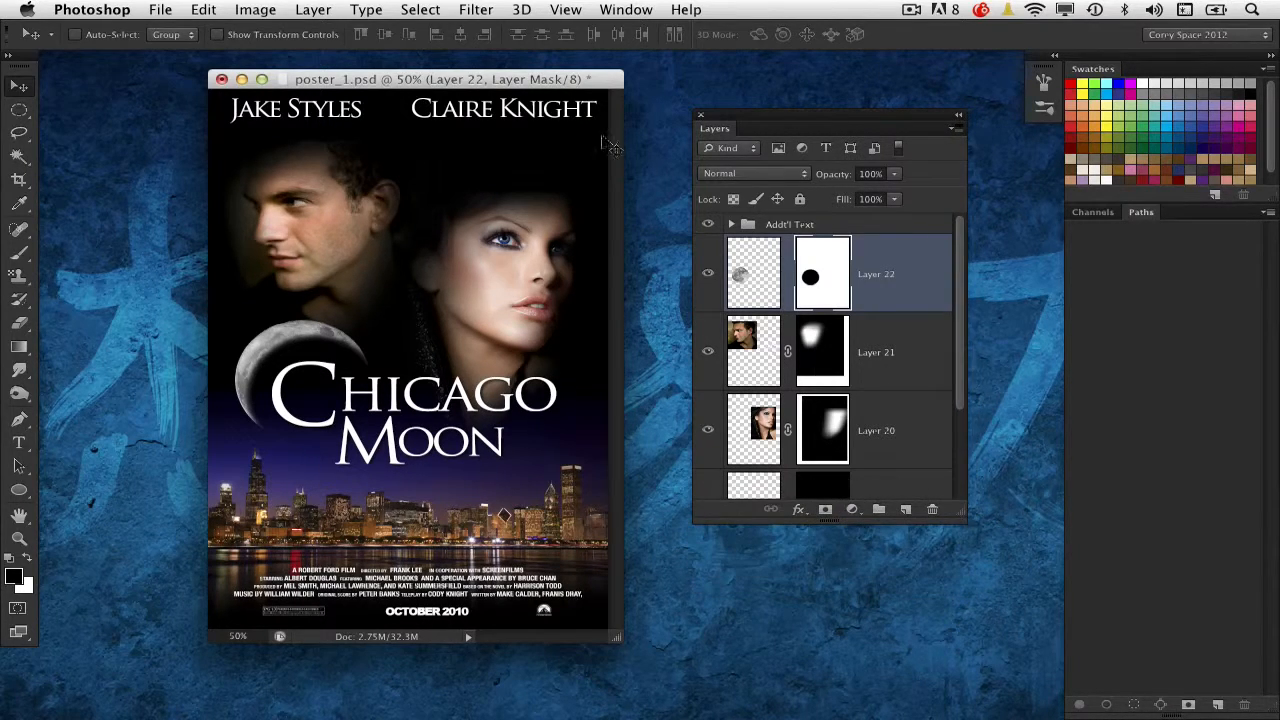
drag(558, 80, 553, 81)
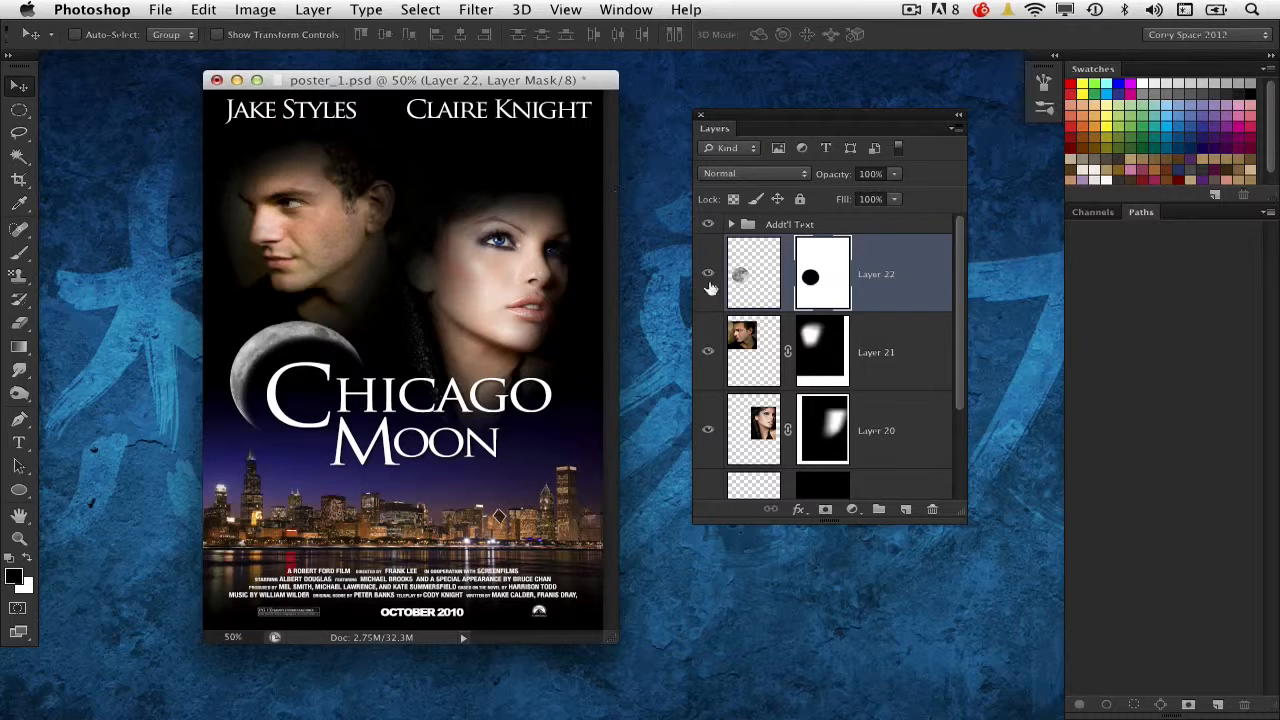
drag(960, 510, 956, 632)
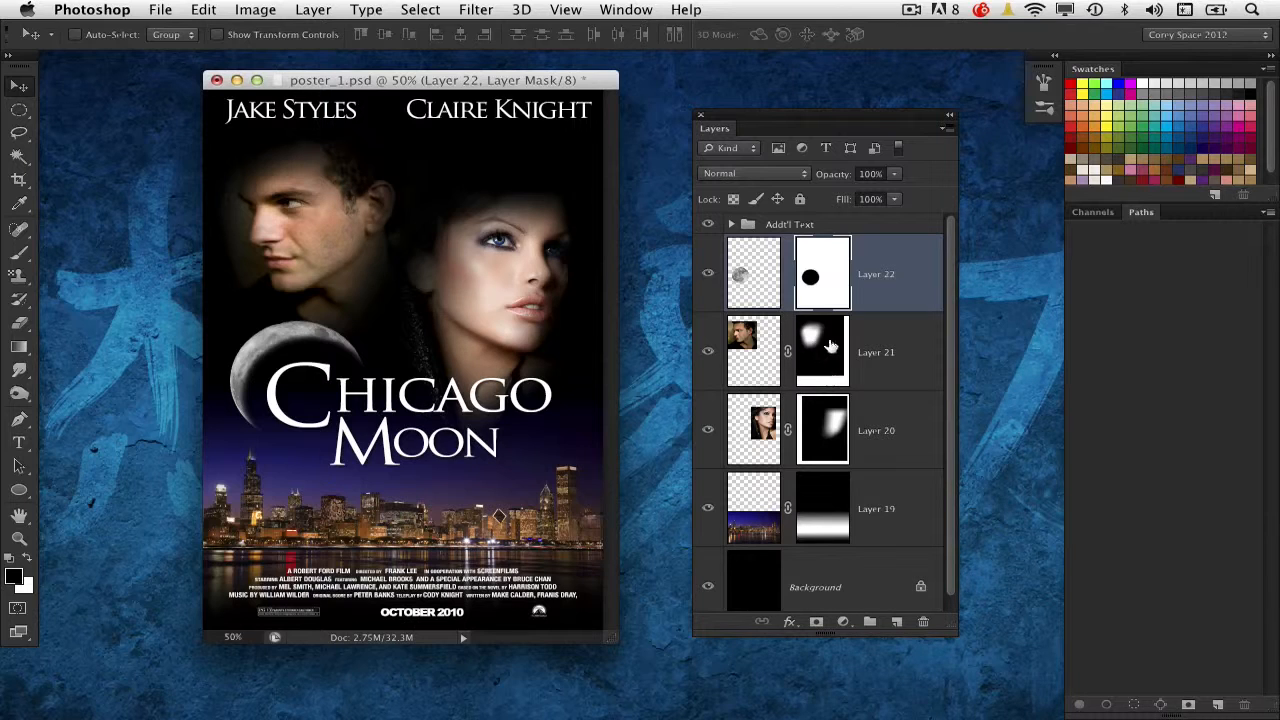
Review the skyline and portrait layers with their masks, and move the Layers panel up beside the poster
drag(949, 564, 949, 586)
click(741, 517)
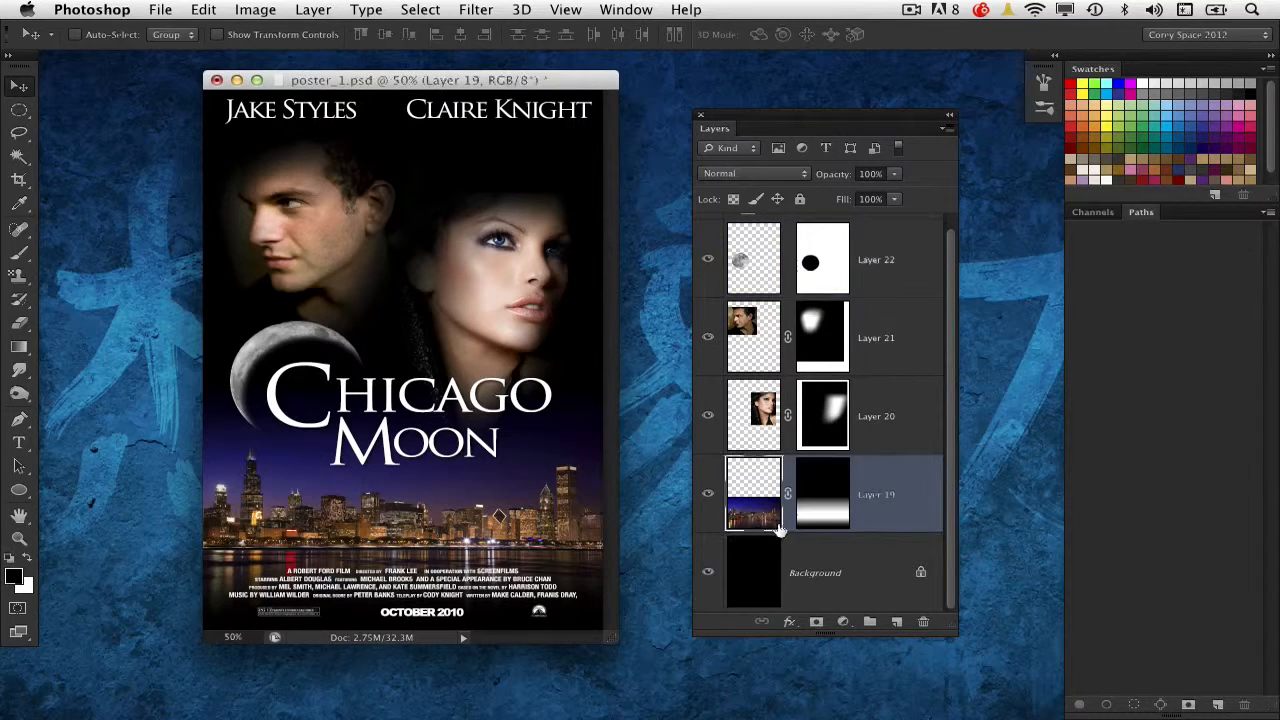
click(742, 406)
click(756, 347)
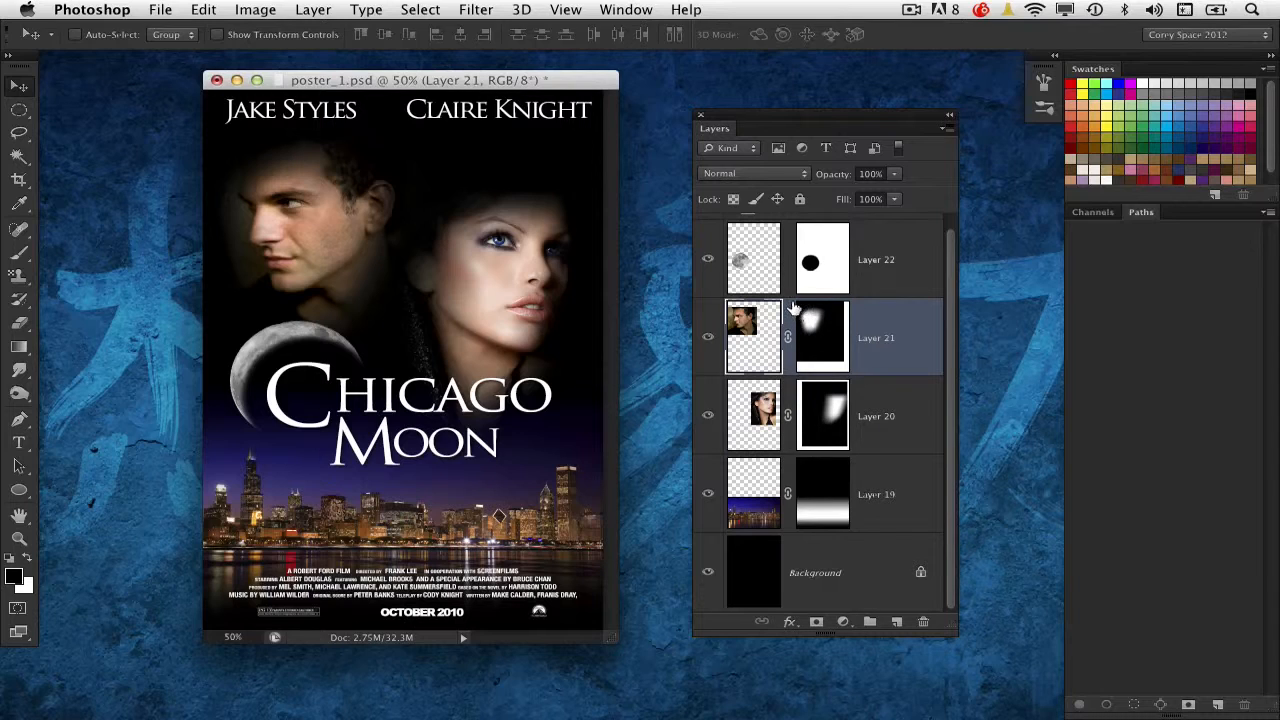
click(825, 350)
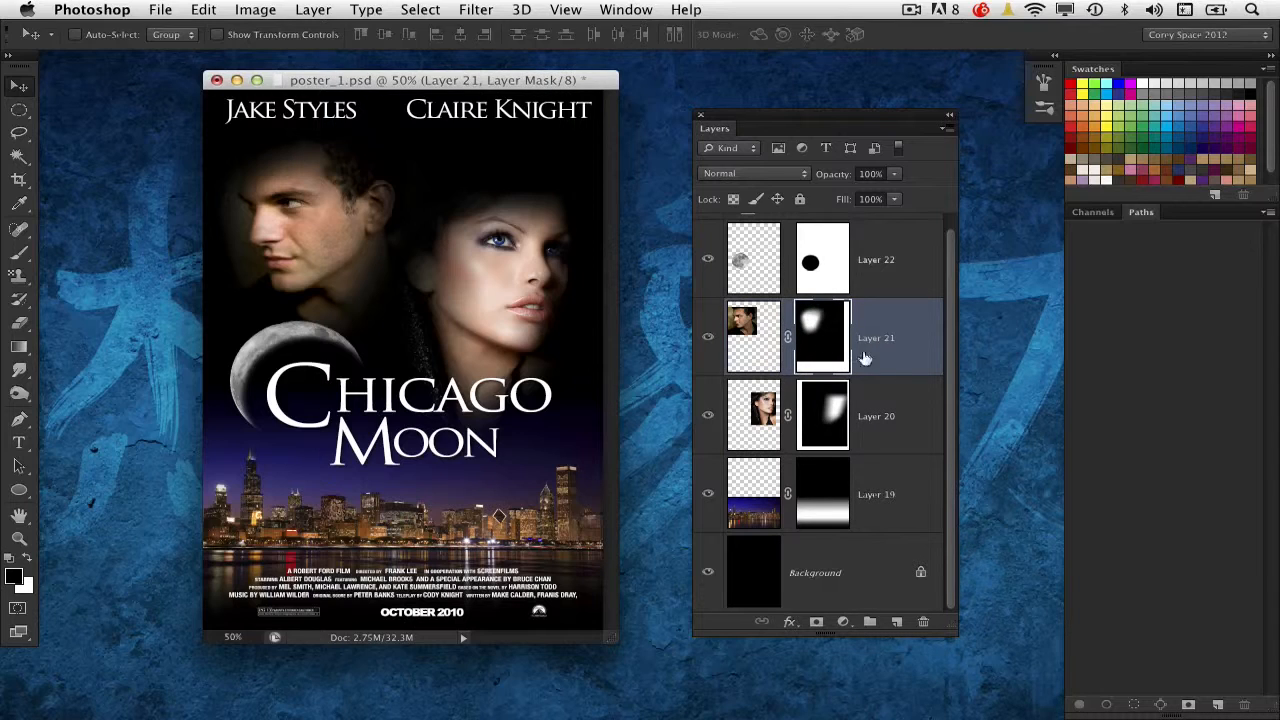
drag(949, 472, 935, 524)
scroll(940, 520, up, 1)
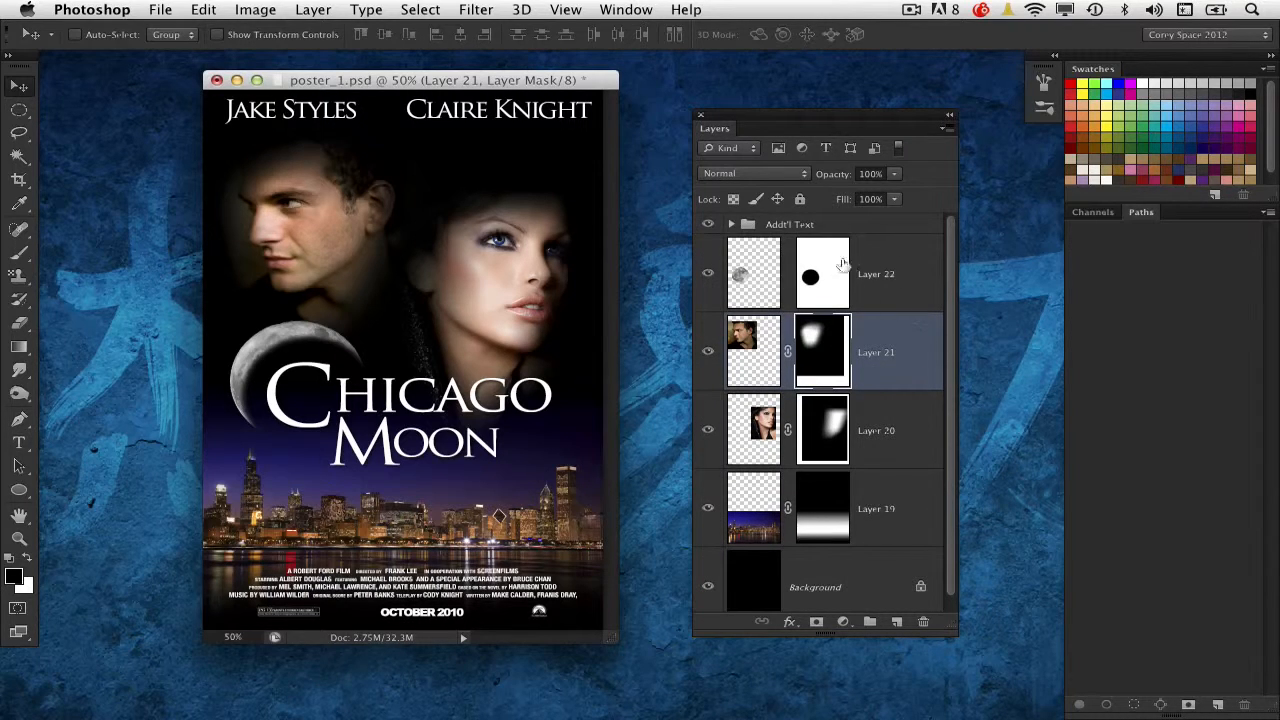
drag(762, 116, 773, 100)
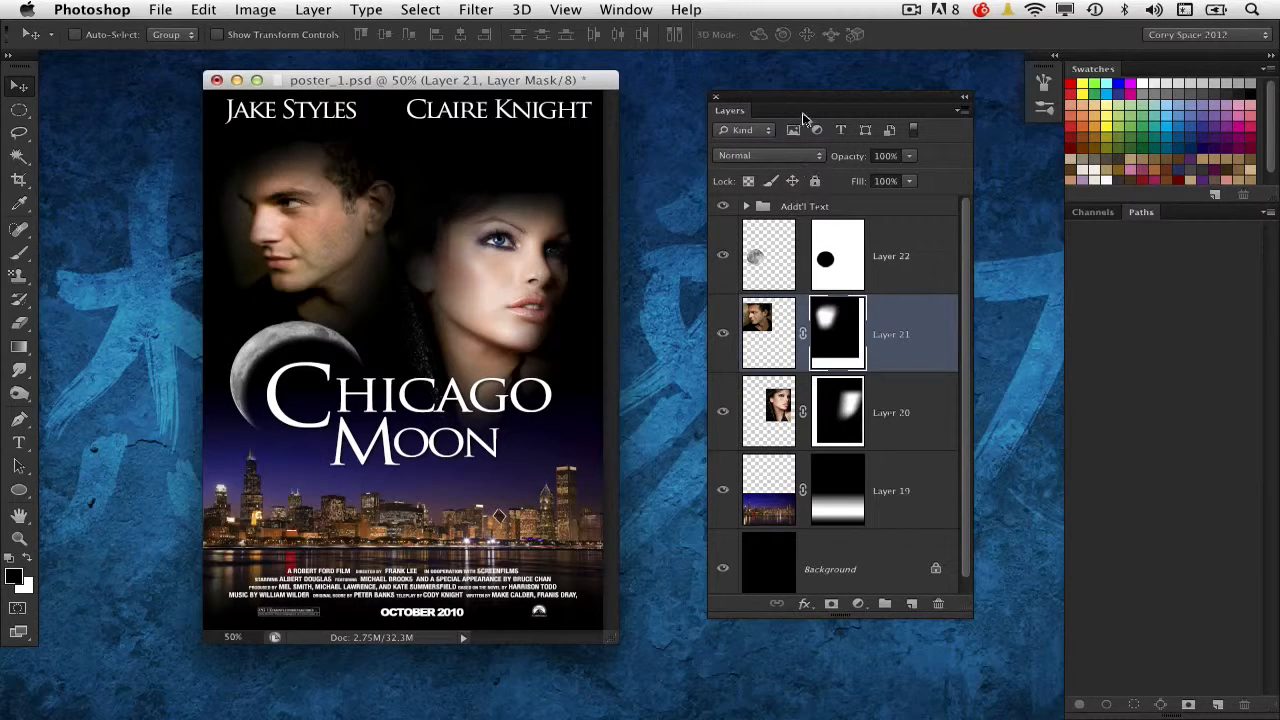
drag(798, 101, 775, 97)
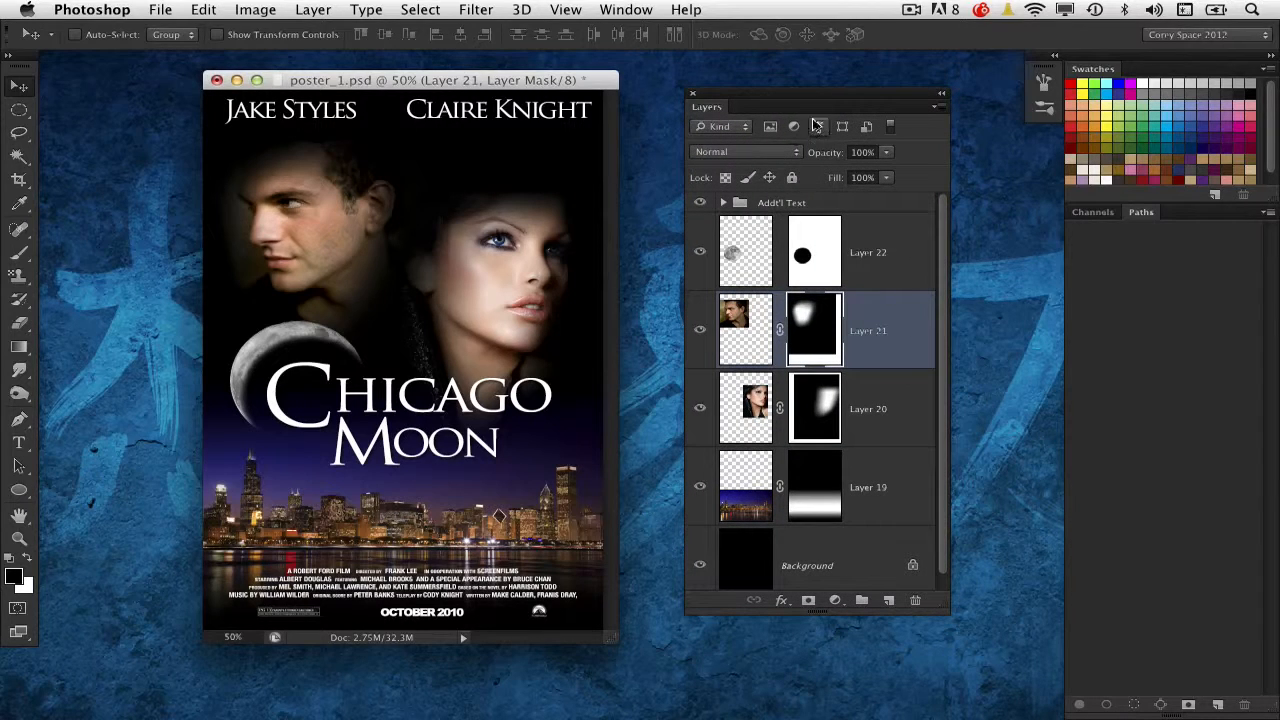